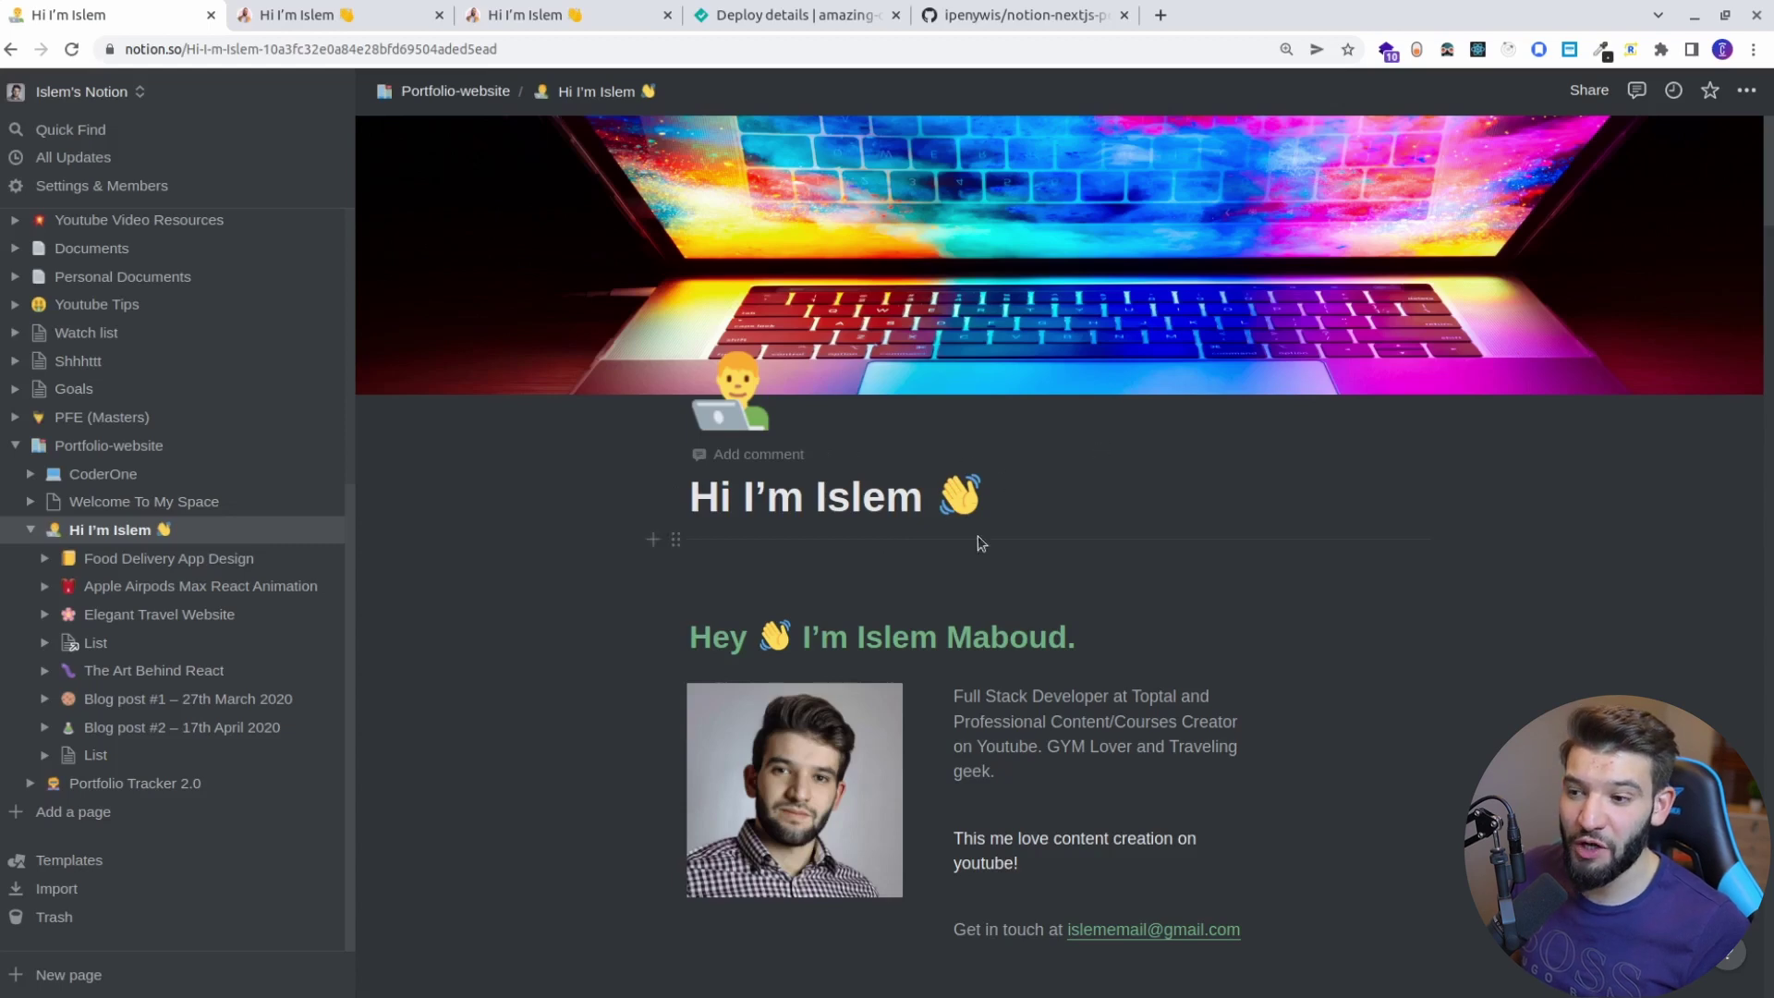
# Scroll the Notion portfolio page slightly, then switch to its deployed Netlify site.
pyautogui.scroll(-4, 996, 538)
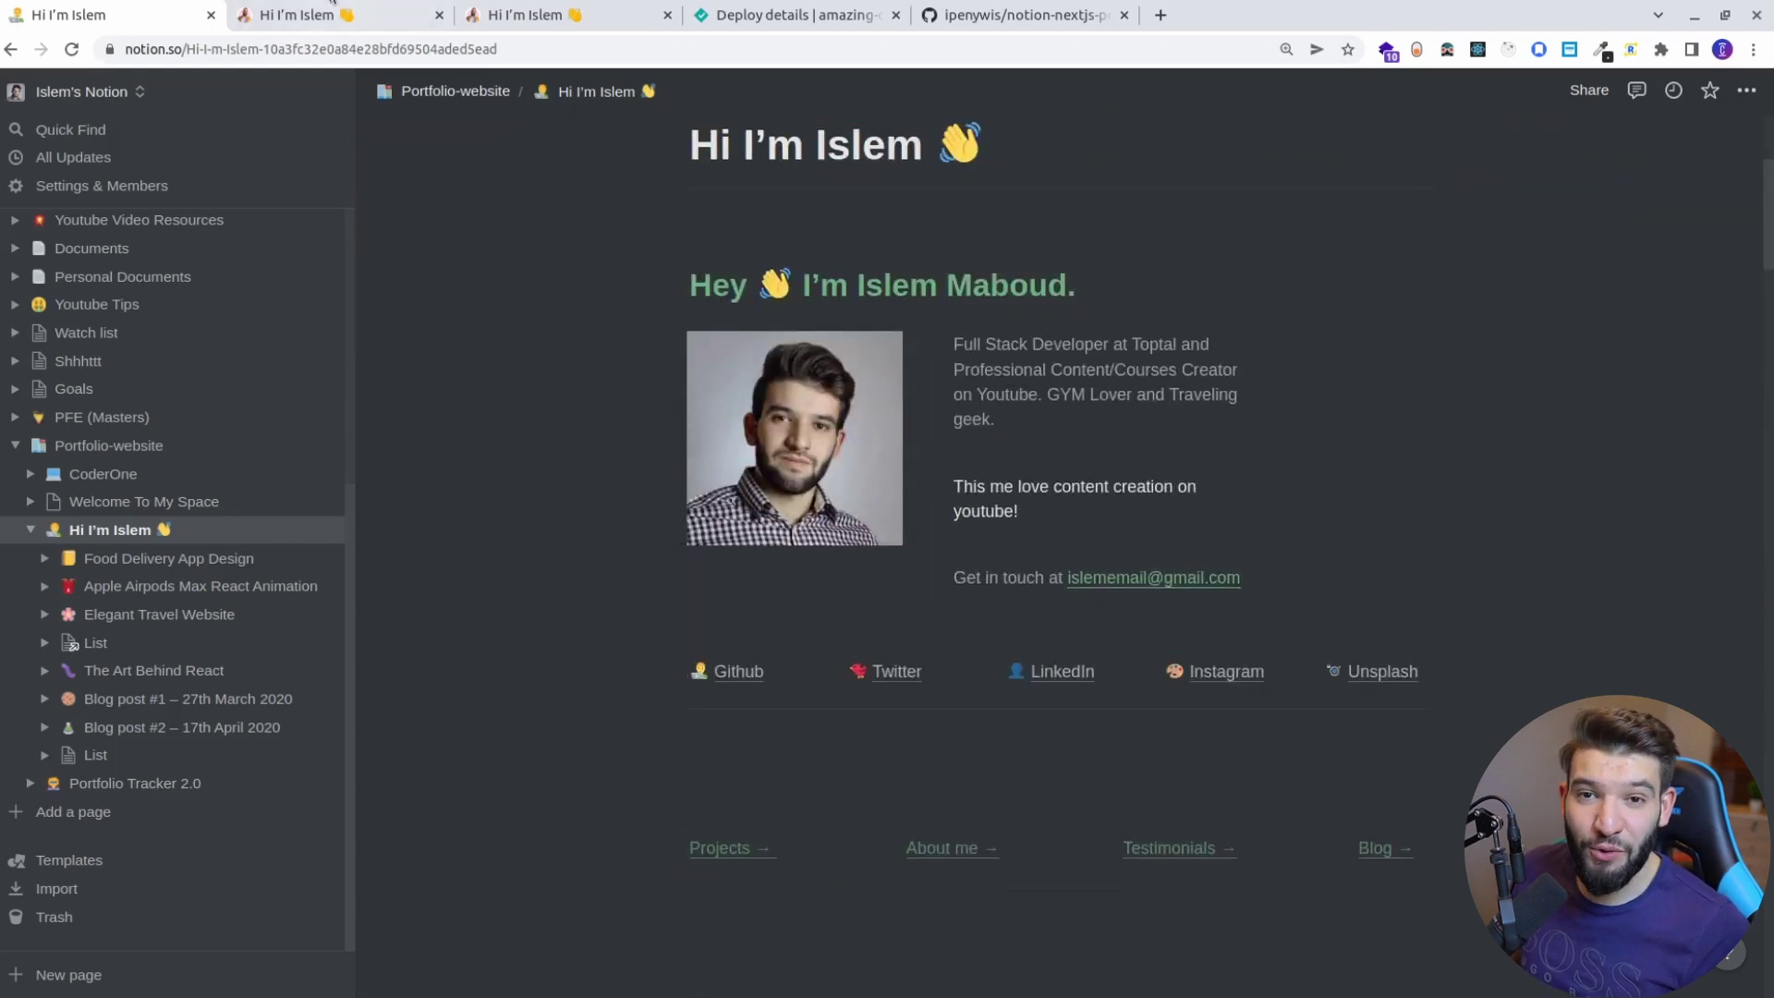
pyautogui.click(330, 7)
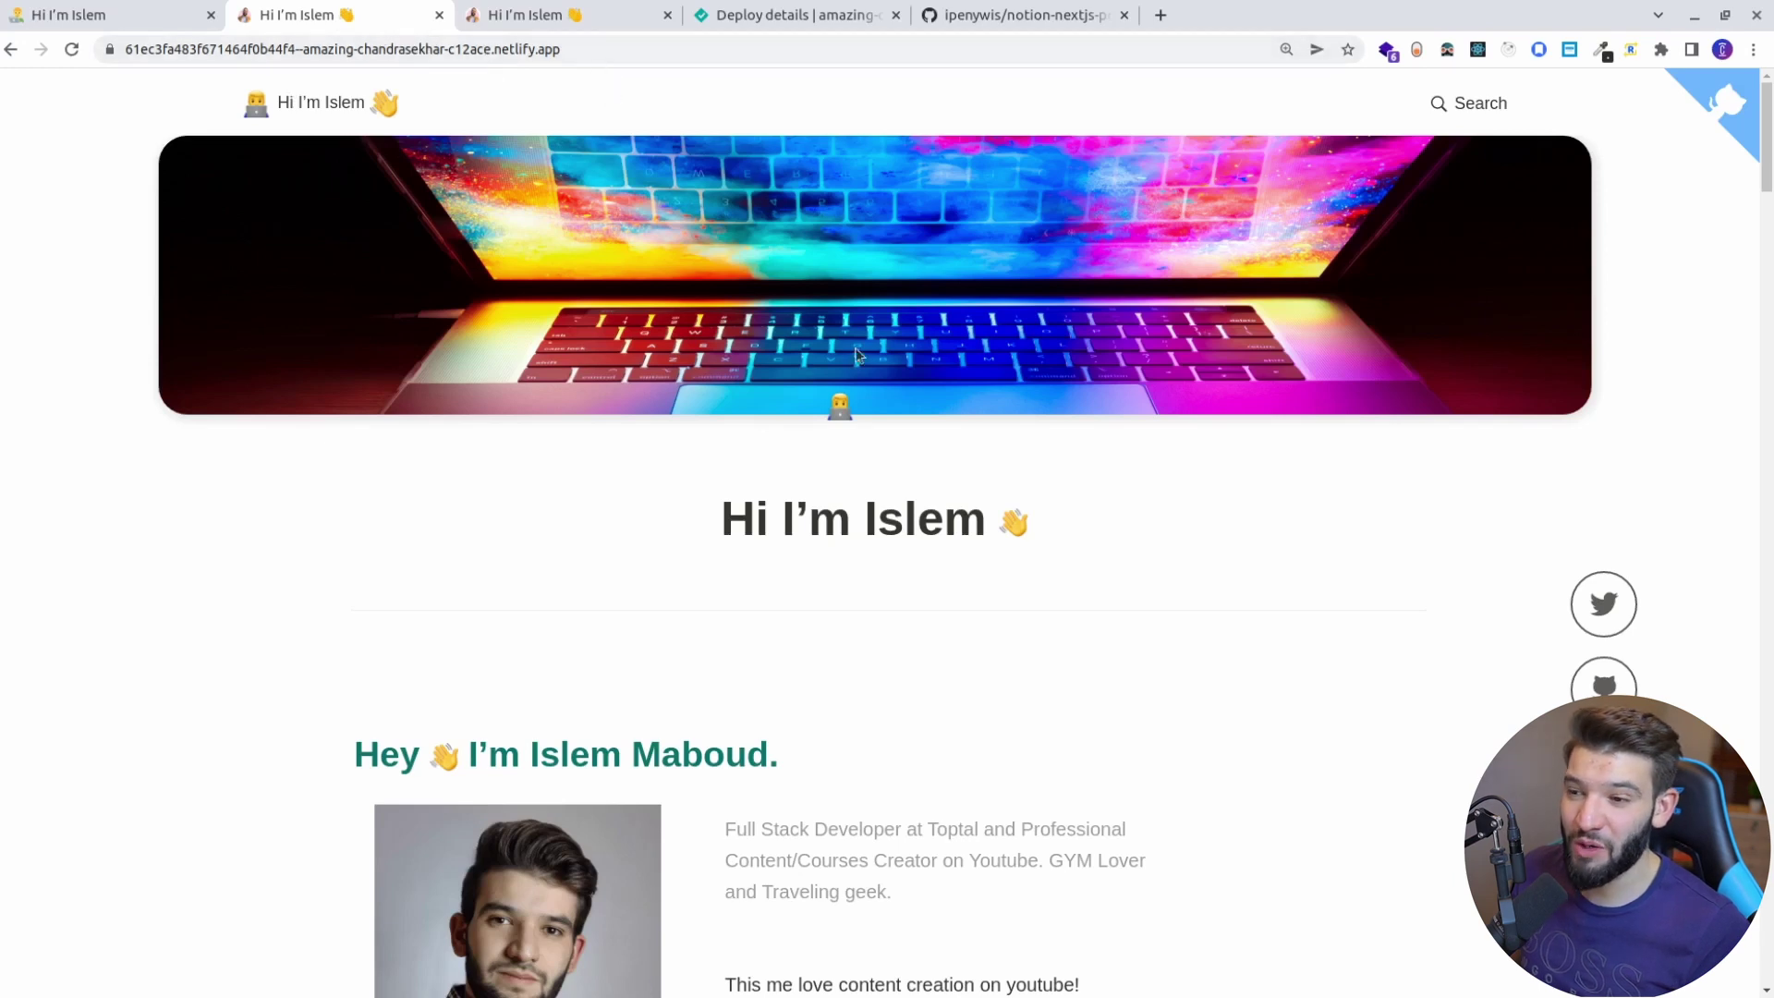
# Check the deployed site's web address and scroll through it, then return to the Notion page.
pyautogui.moveTo(562, 49); pyautogui.dragTo(125, 49)
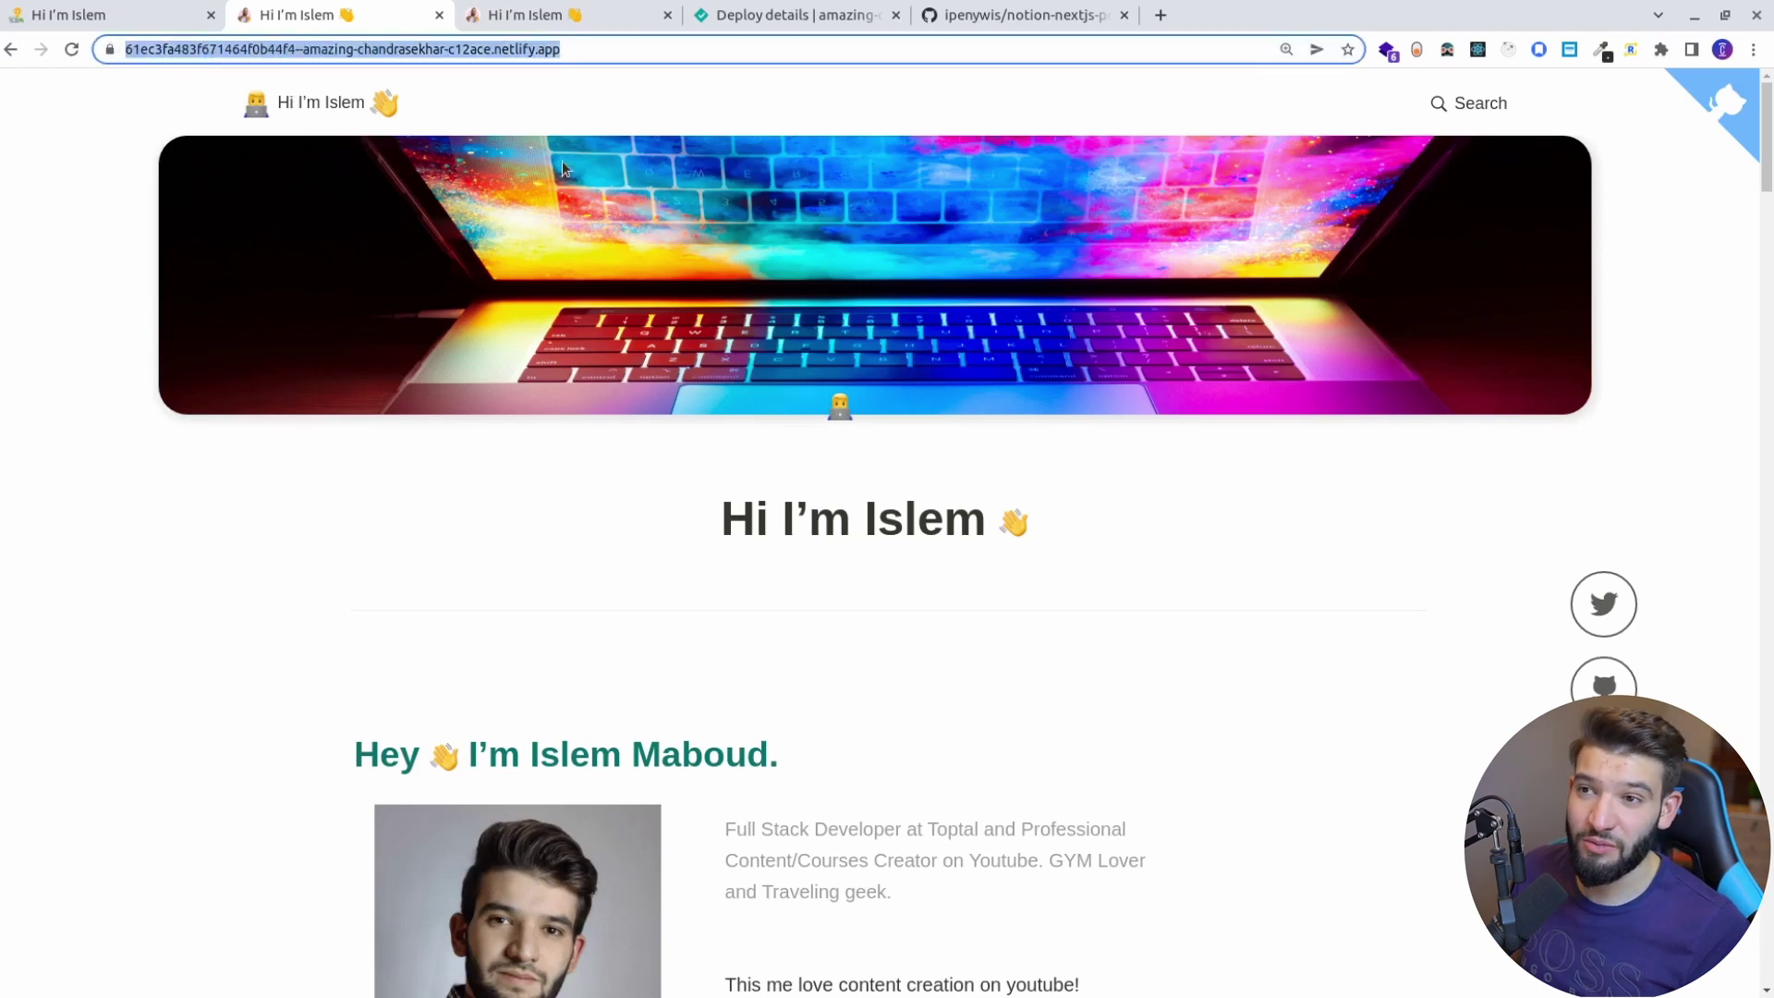
pyautogui.click(568, 52)
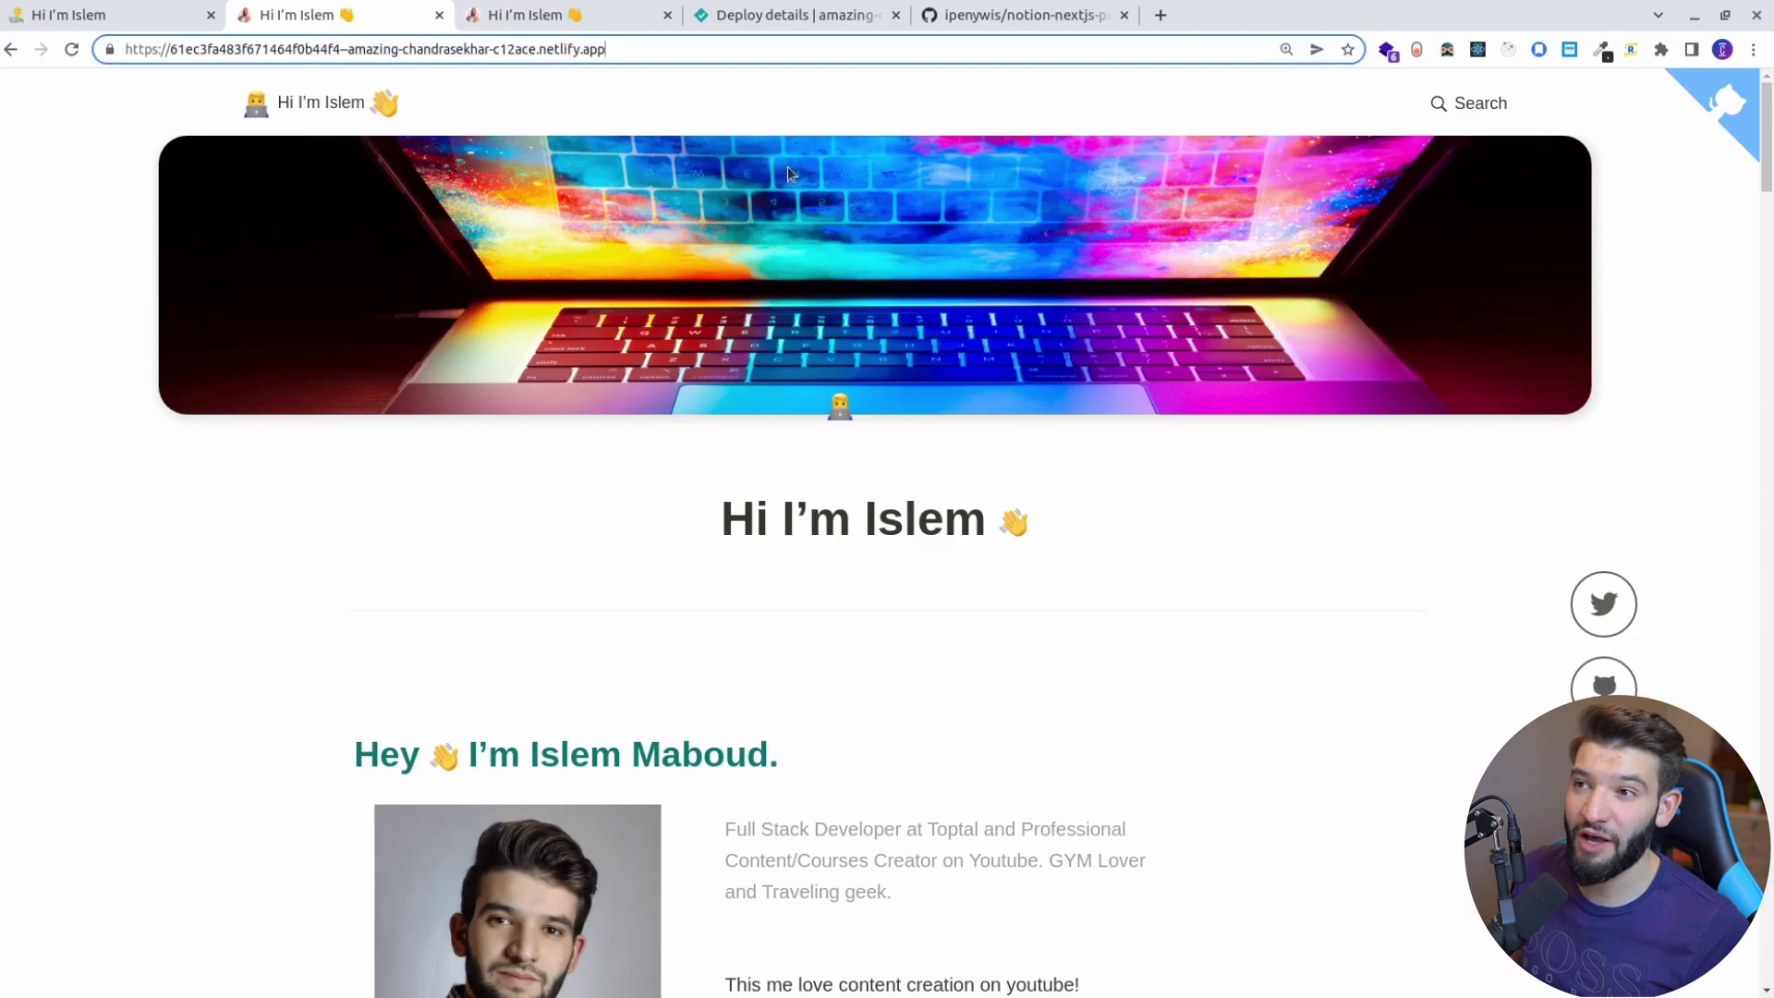
pyautogui.scroll(-20, 733, 207)
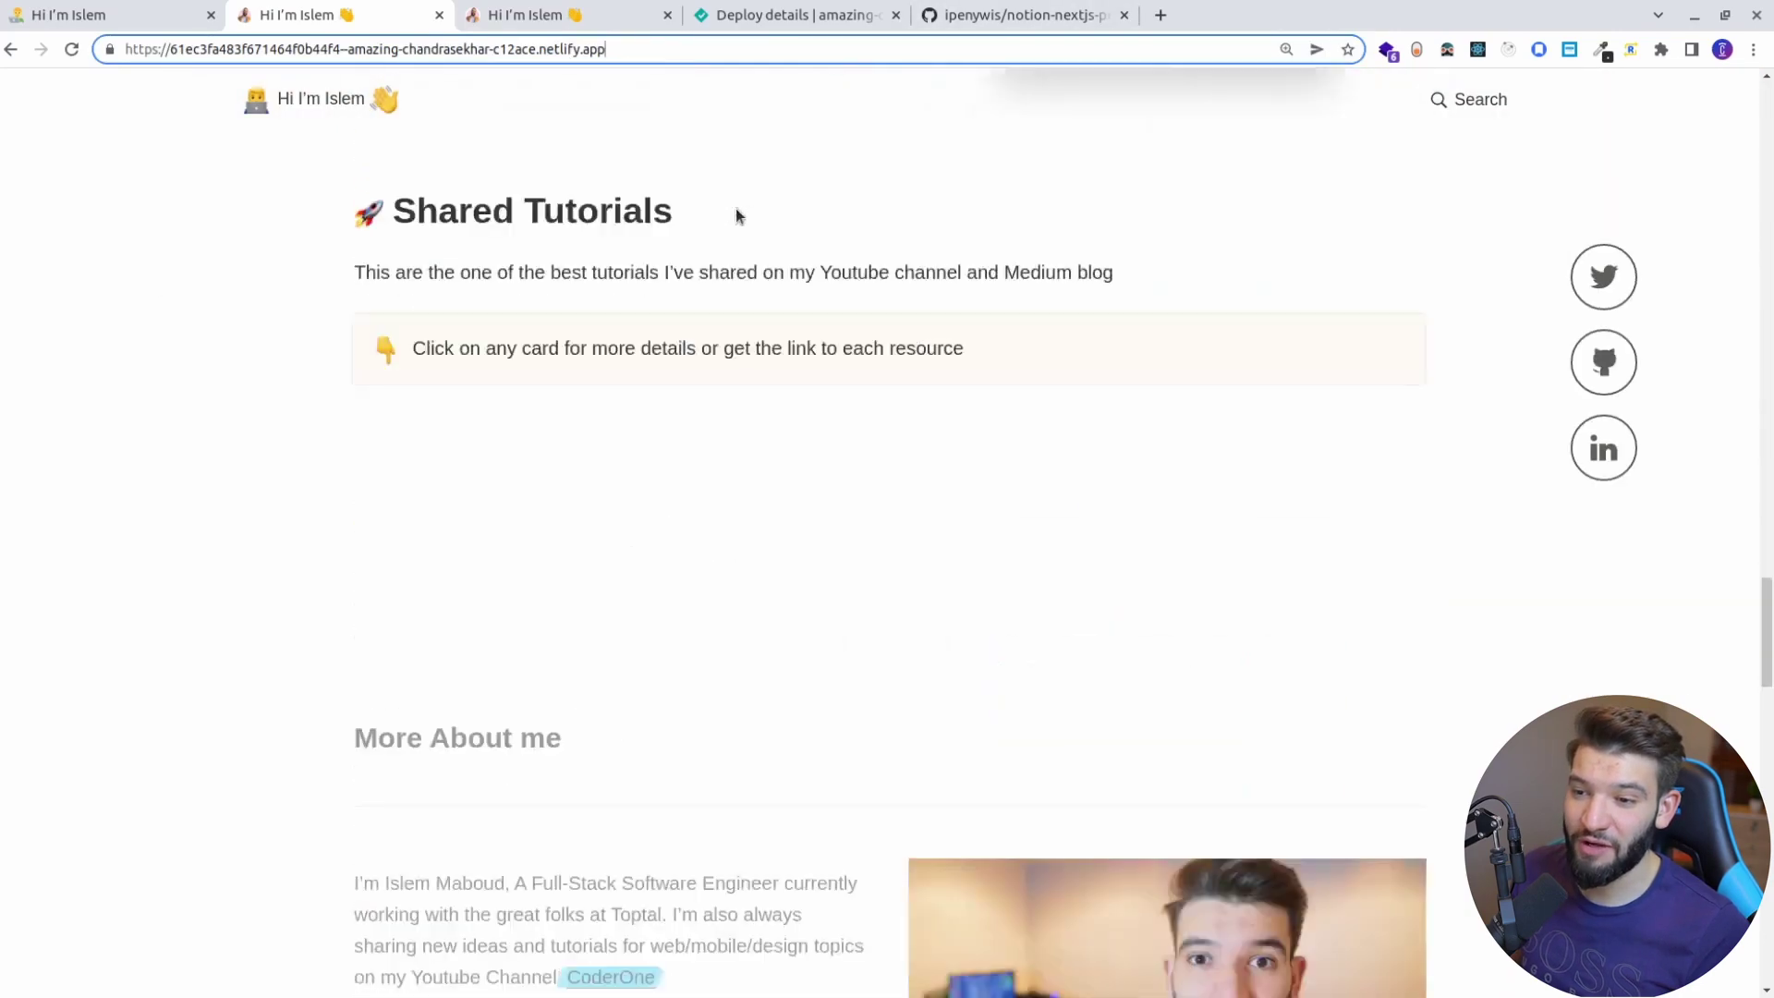
pyautogui.scroll(20, 736, 212)
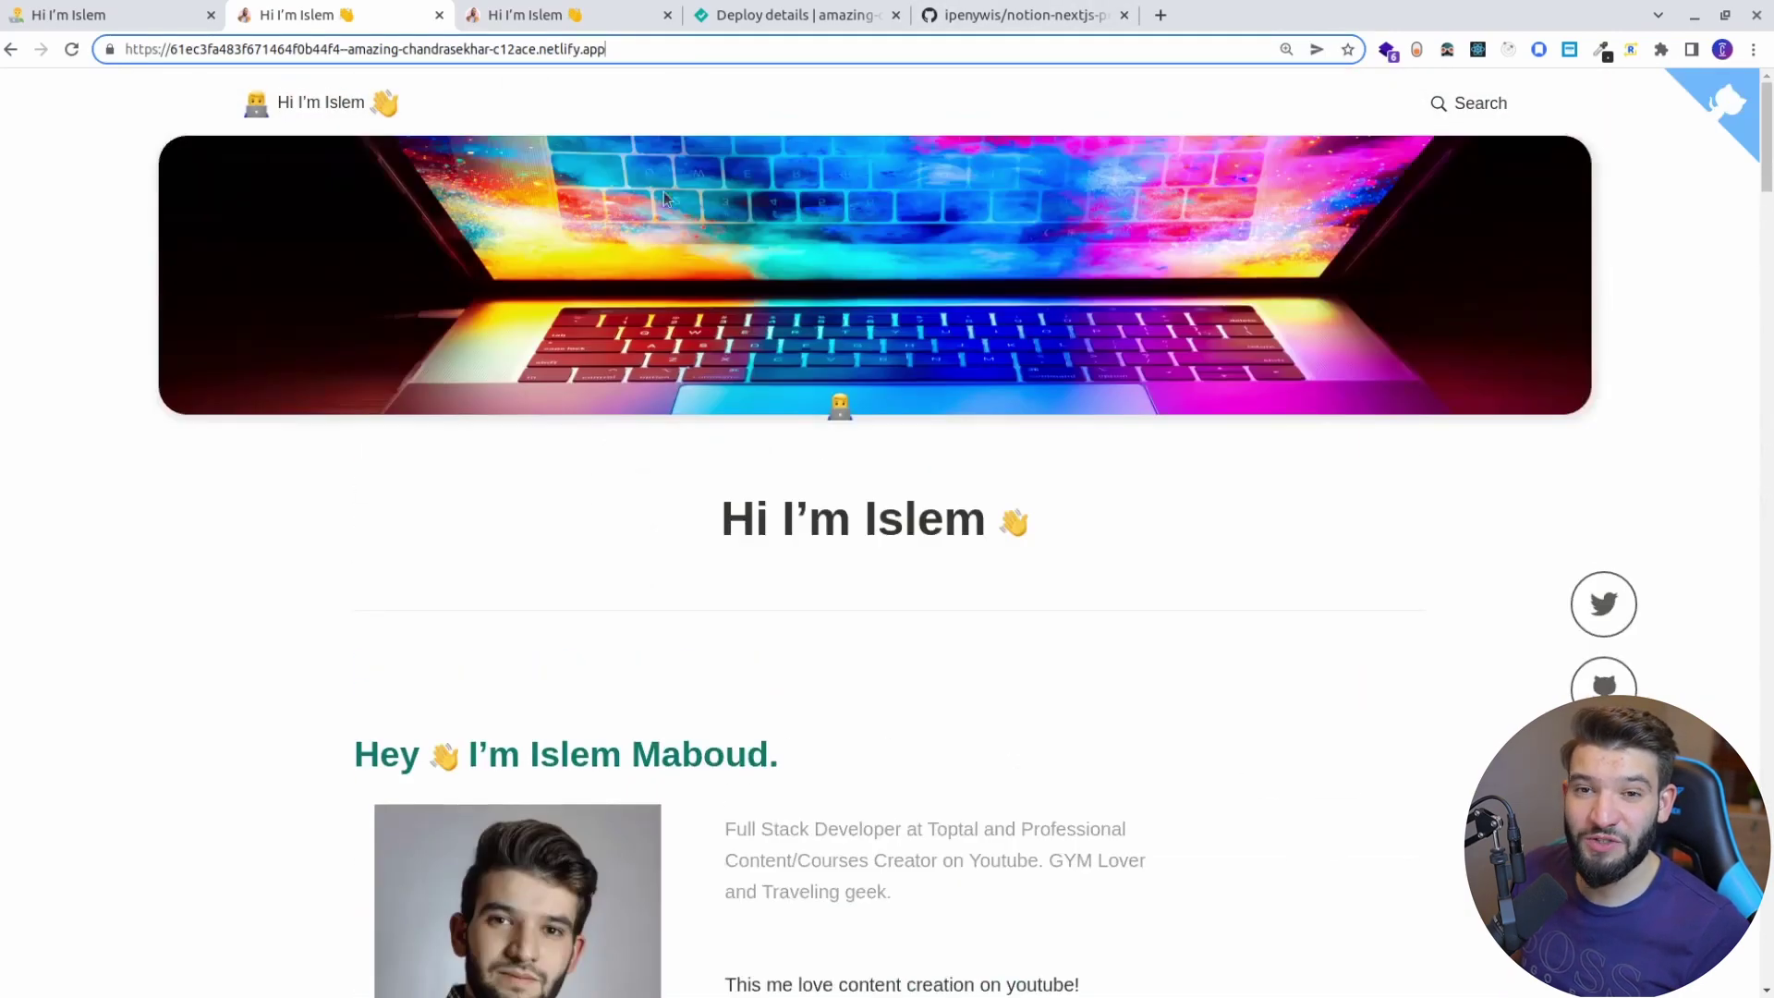
pyautogui.click(154, 11)
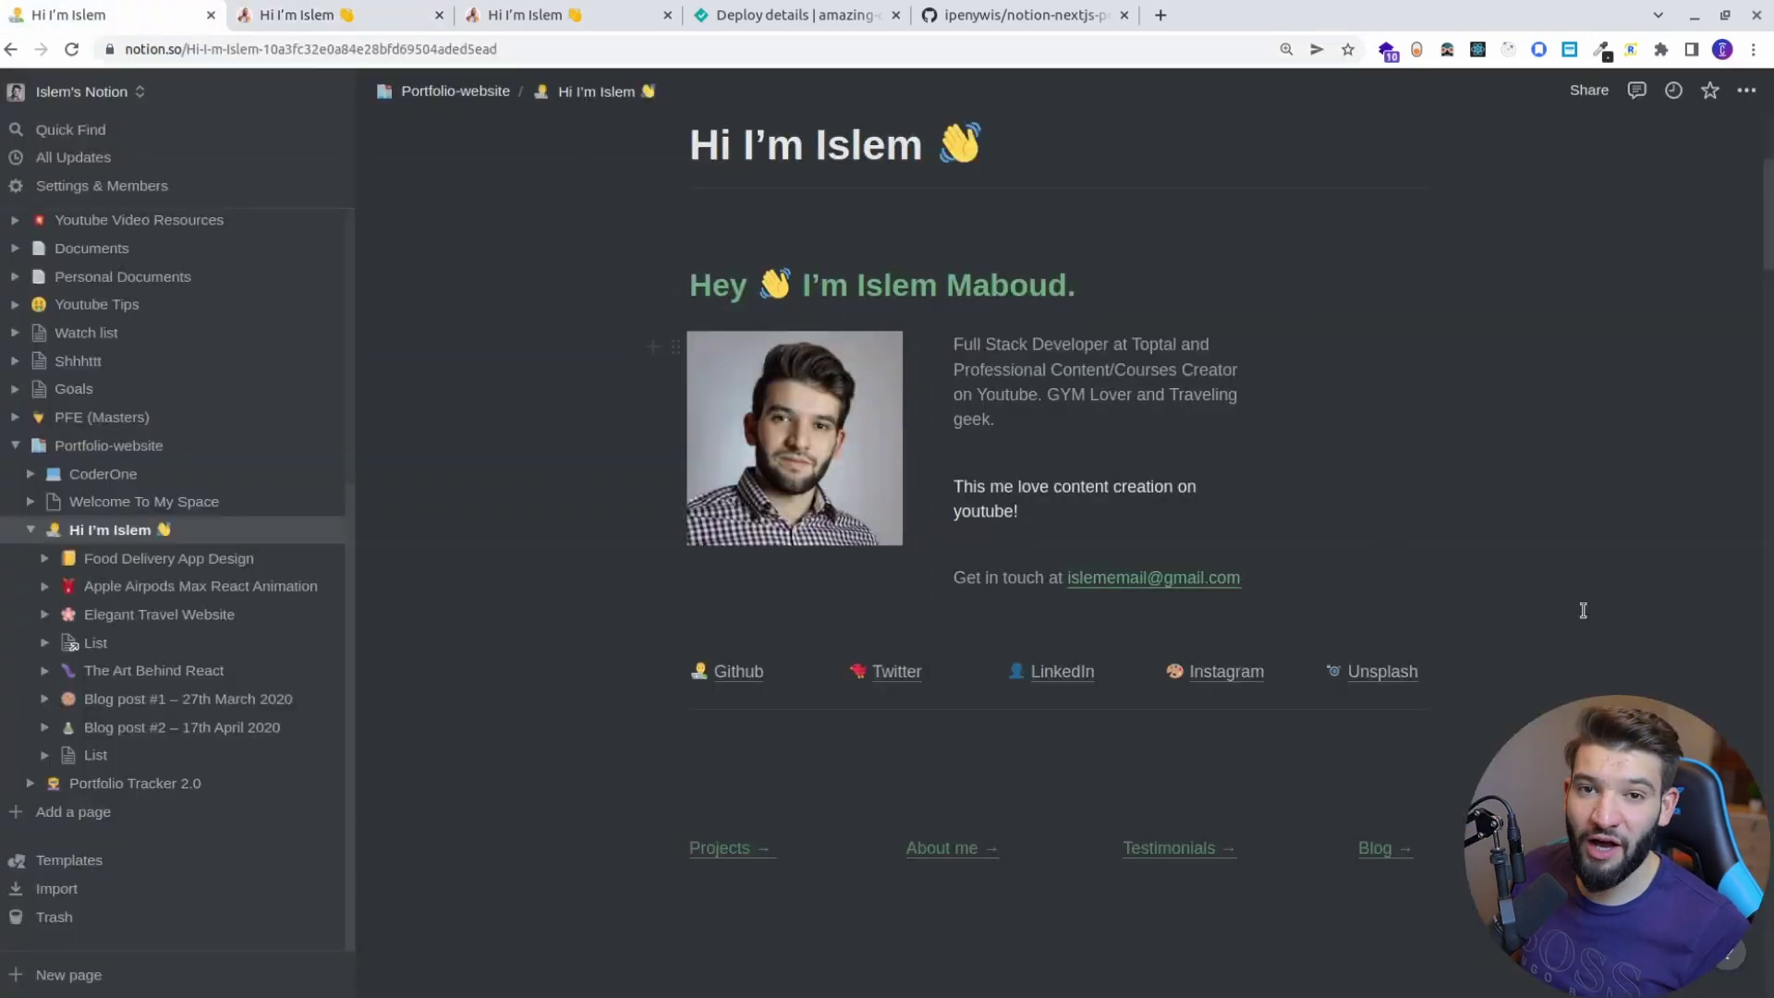
# Scroll the Notion page to 'Things I do the best', then switch to the Netlify site.
pyautogui.scroll(-3, 1237, 432)
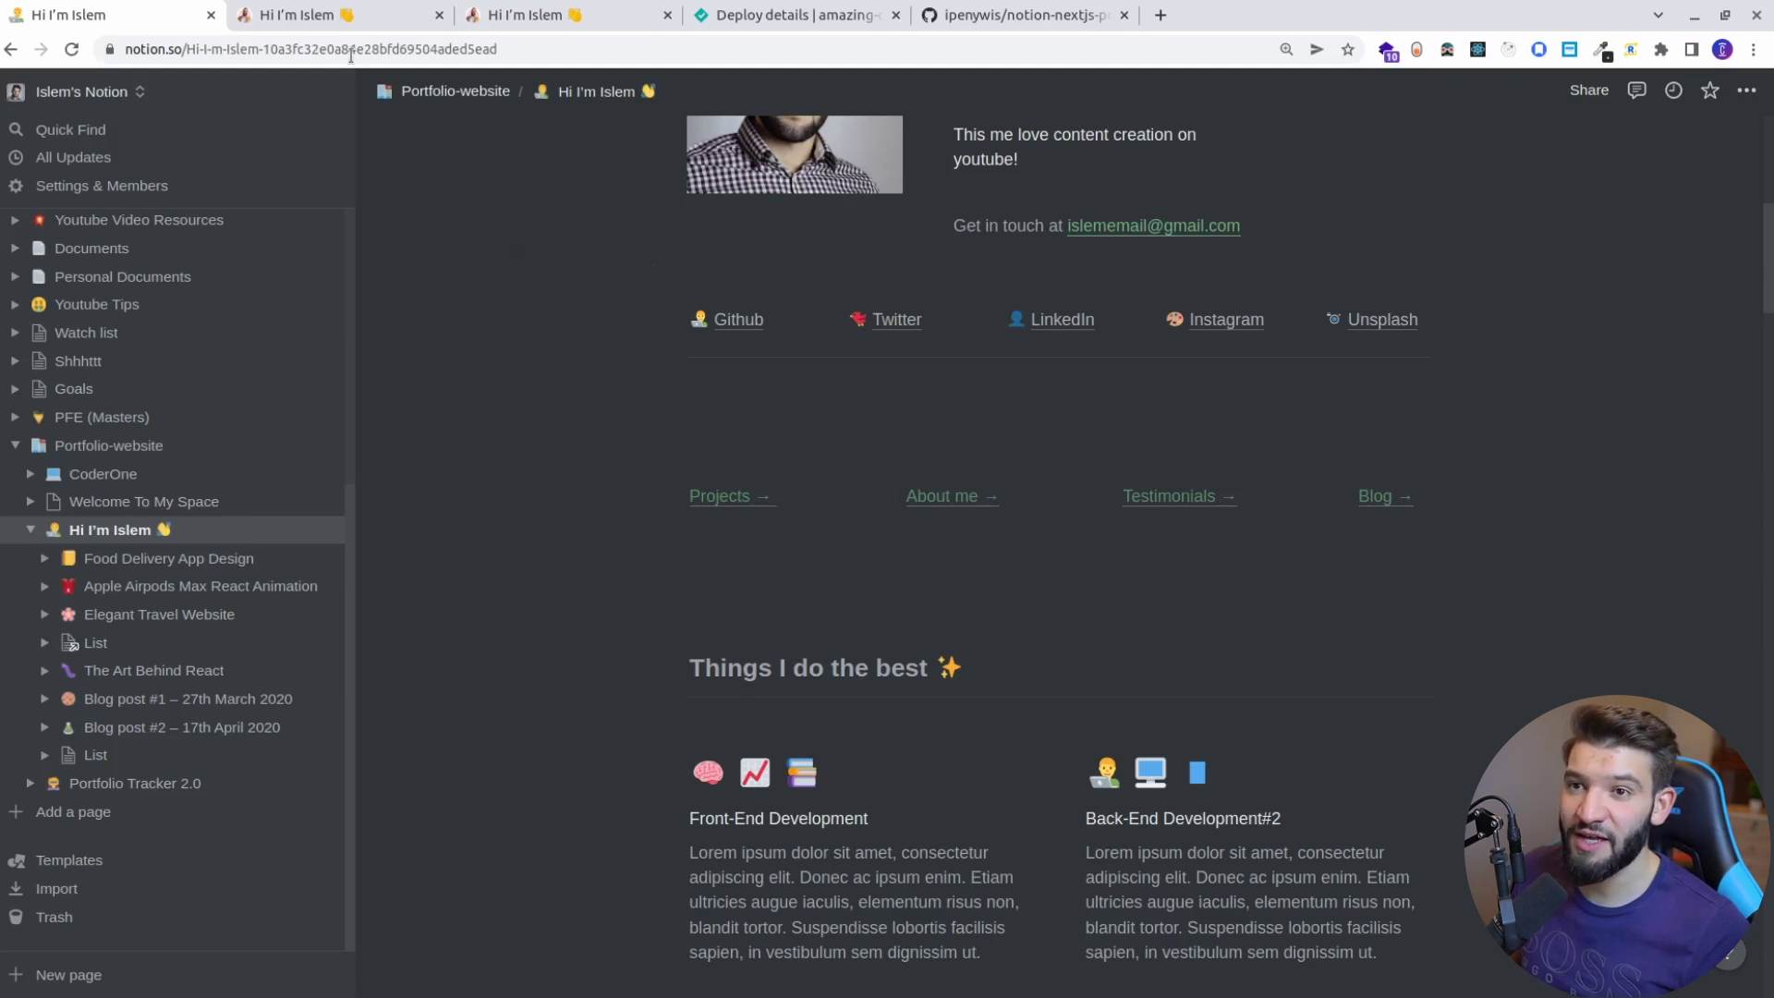
pyautogui.click(335, 22)
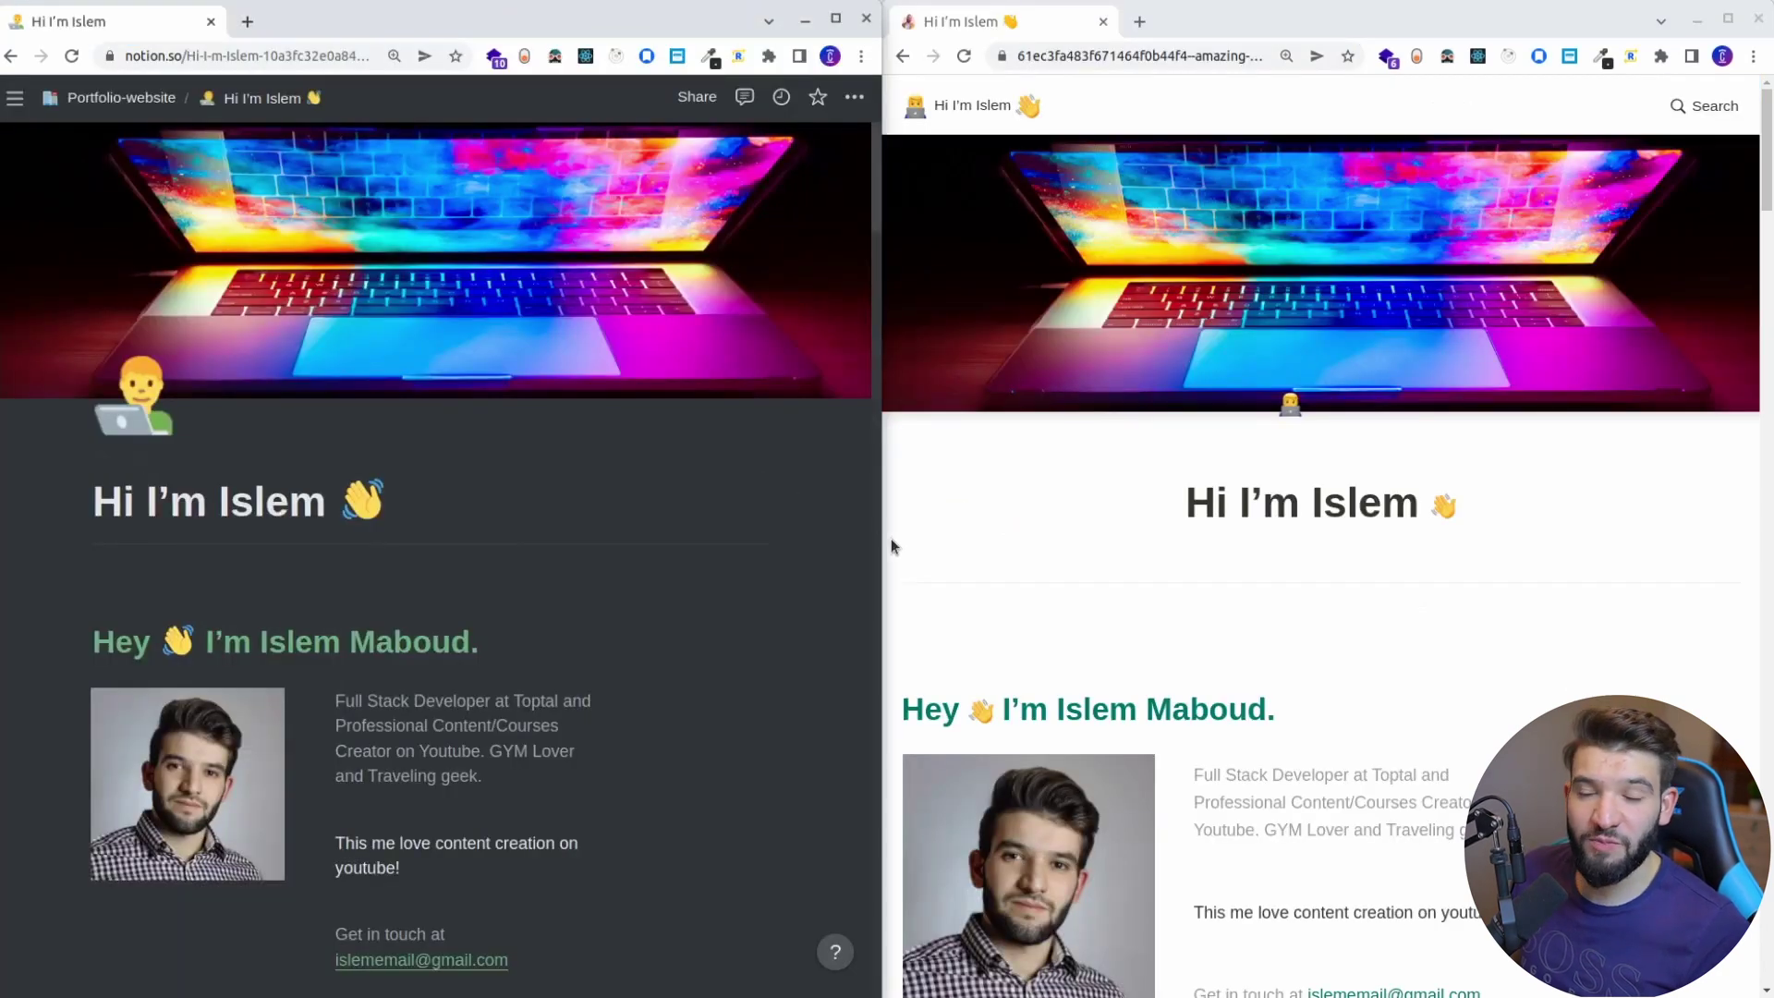
# Scroll through the Notion page and the deployed site side by side to compare them.
pyautogui.scroll(-10, 1146, 564)
pyautogui.scroll(-10, 502, 579)
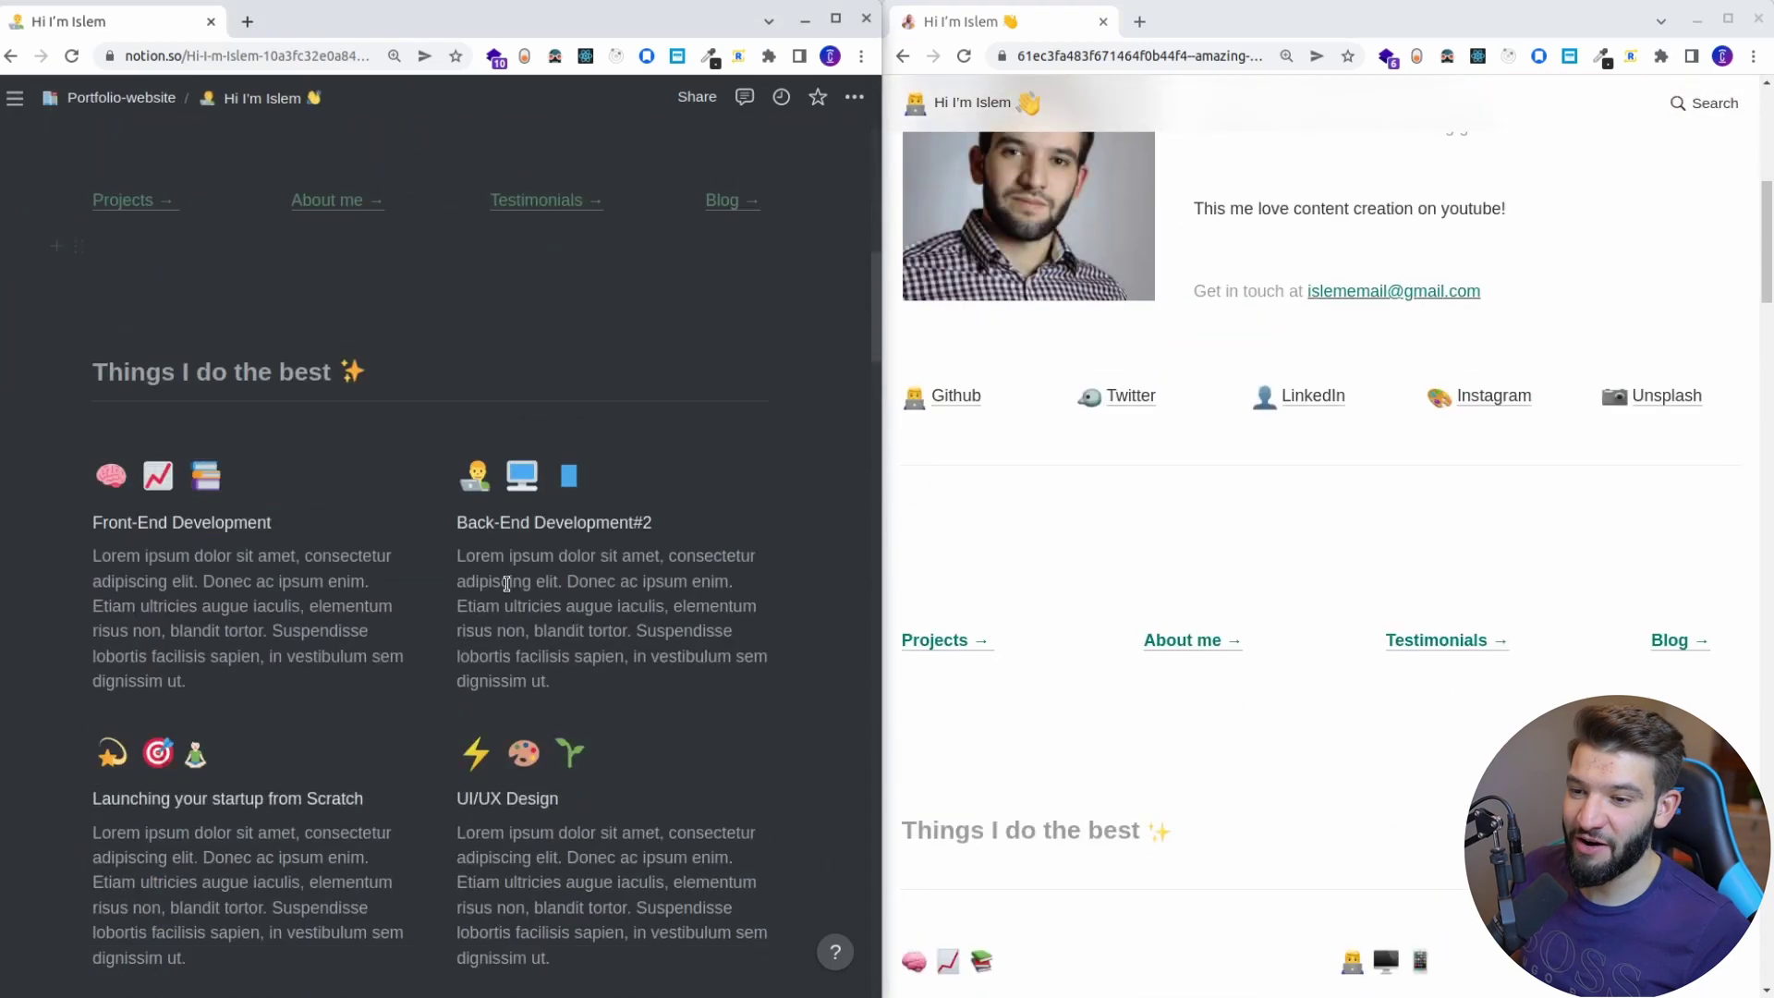
pyautogui.scroll(-4, 1161, 567)
pyautogui.scroll(4, 1050, 594)
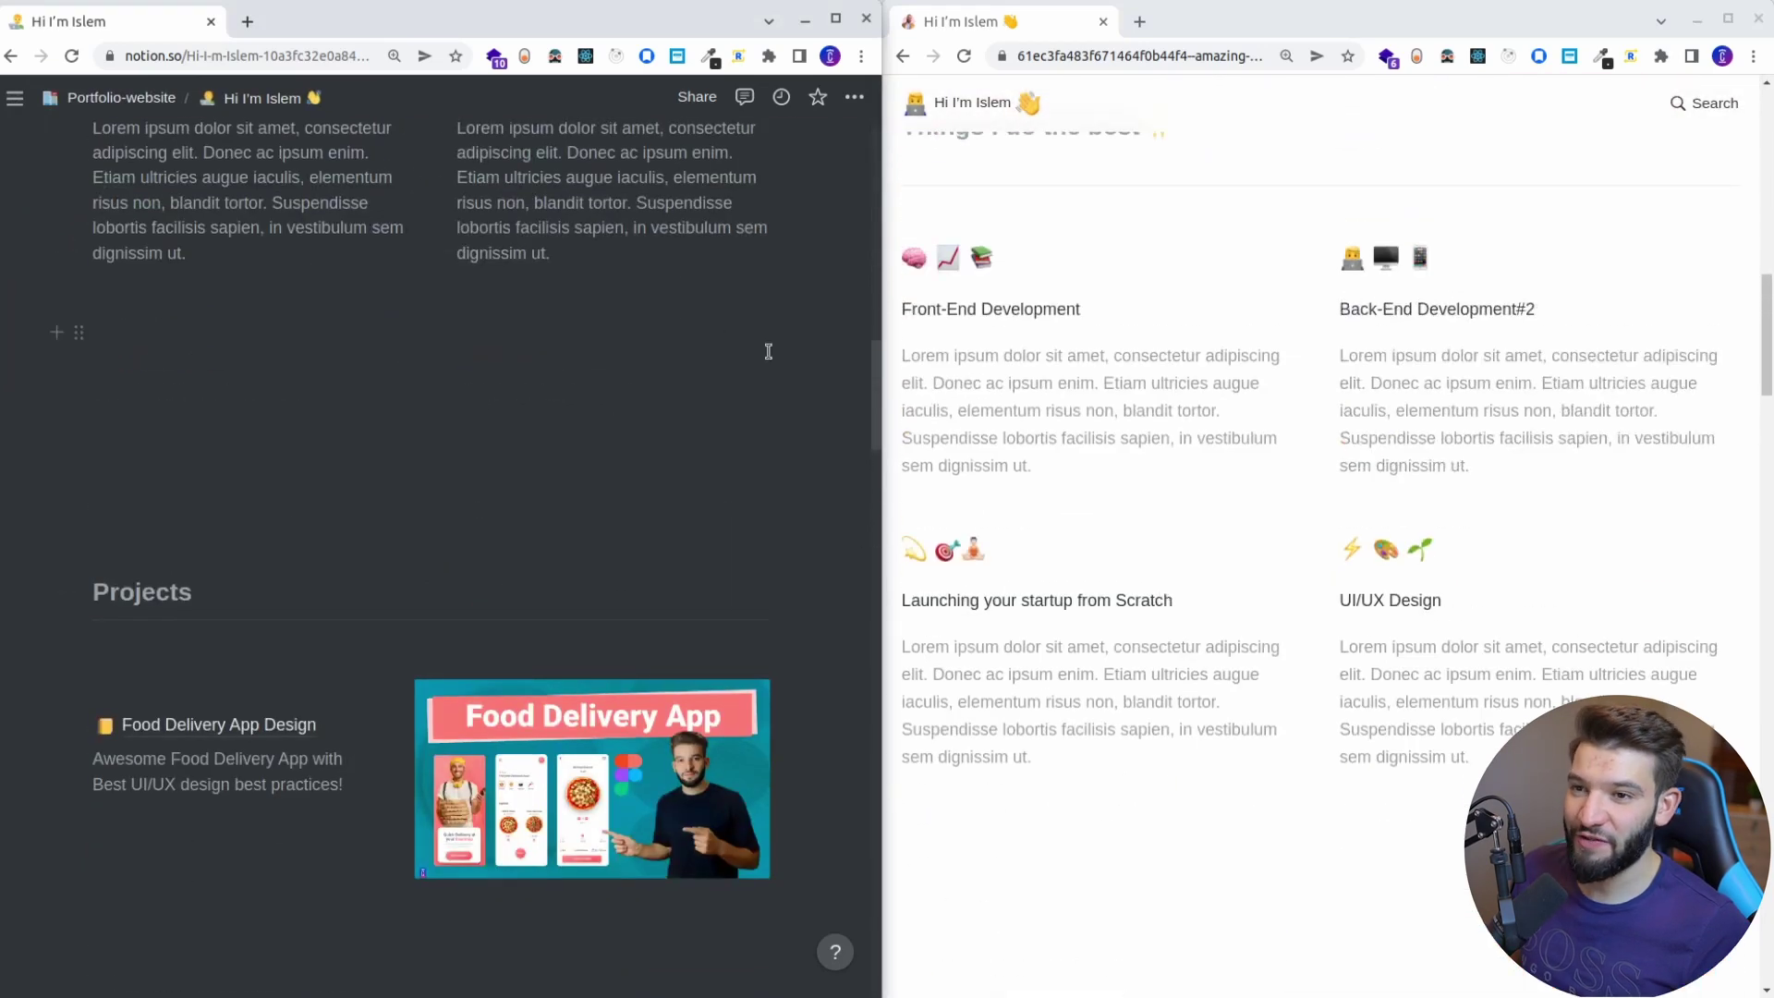
pyautogui.scroll(4, 309, 483)
pyautogui.scroll(4, 308, 483)
pyautogui.scroll(-10, 750, 644)
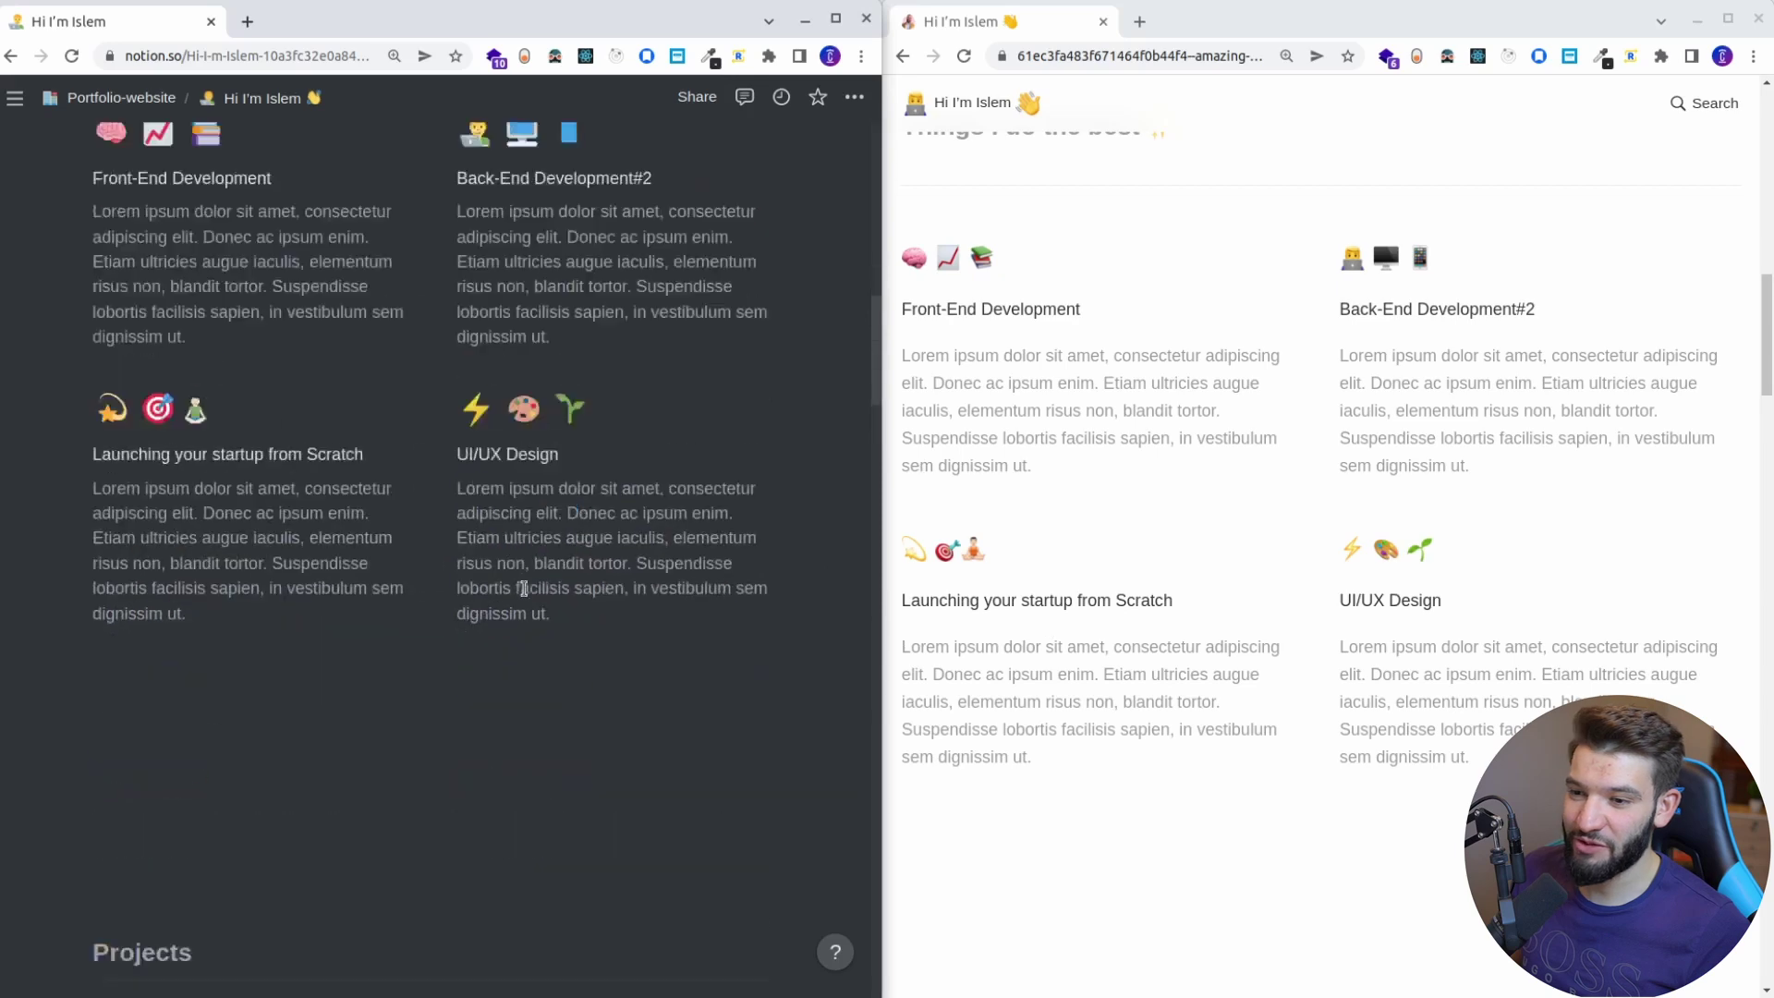
pyautogui.scroll(-8, 1093, 435)
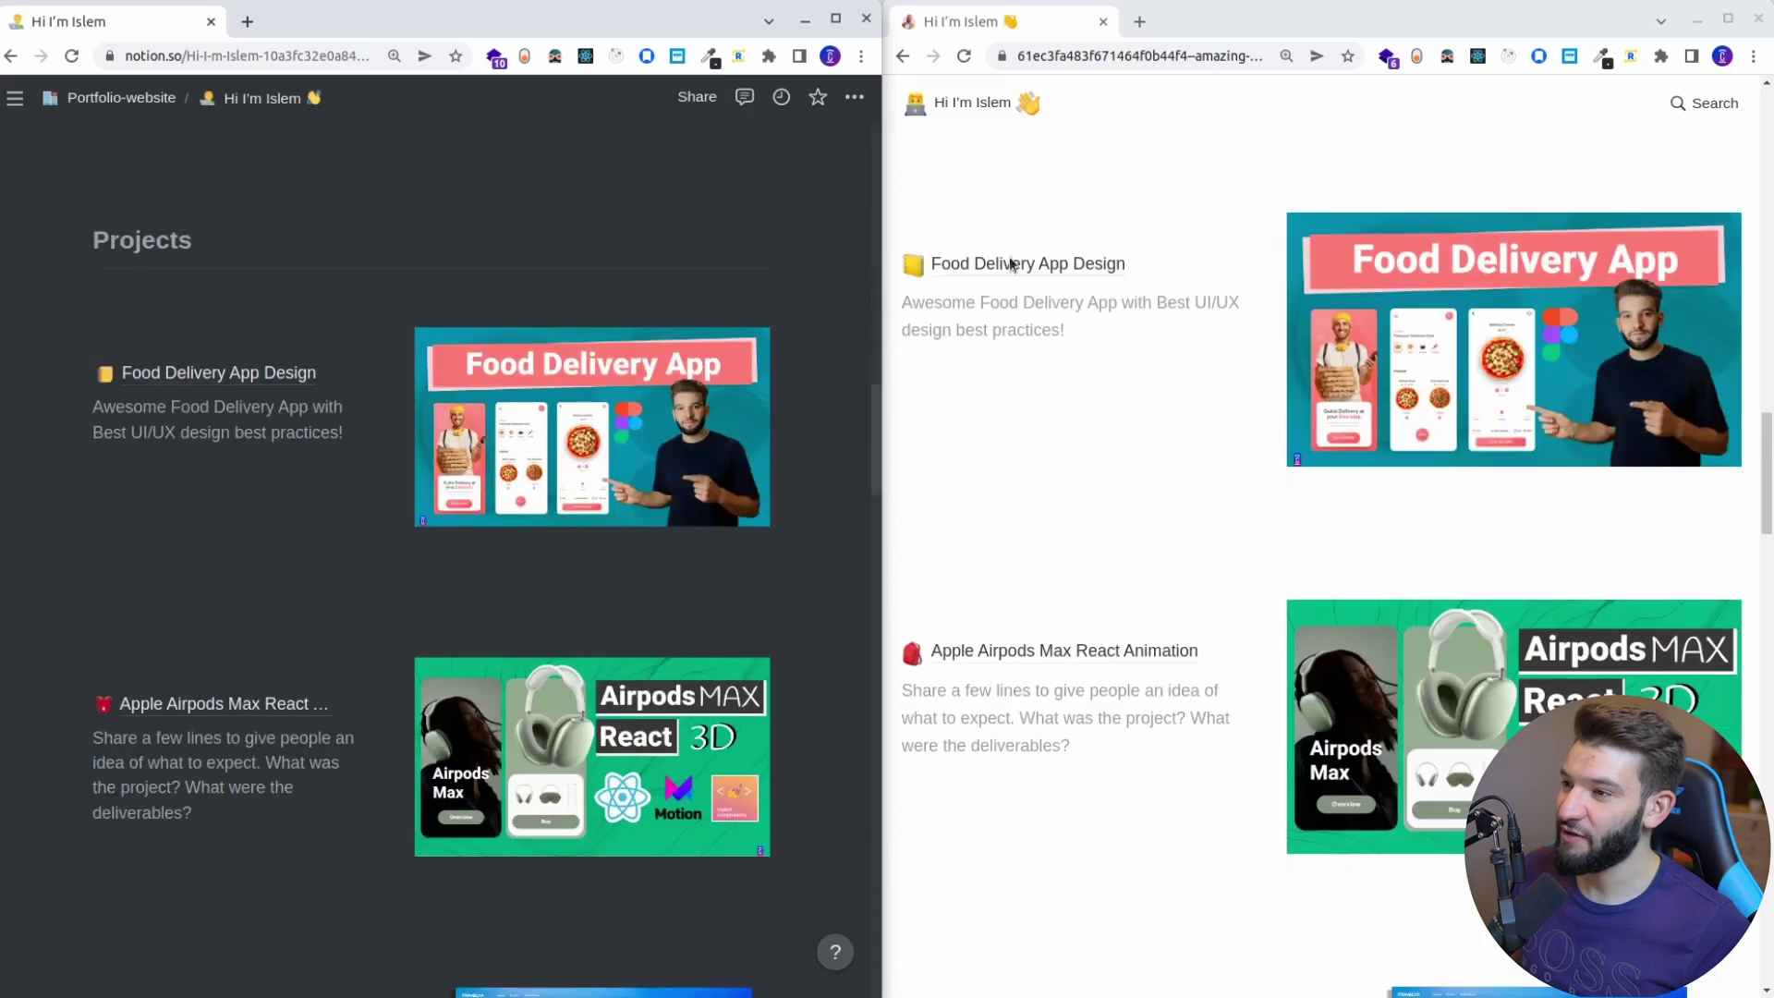
pyautogui.scroll(-4, 990, 487)
pyautogui.scroll(-10, 475, 570)
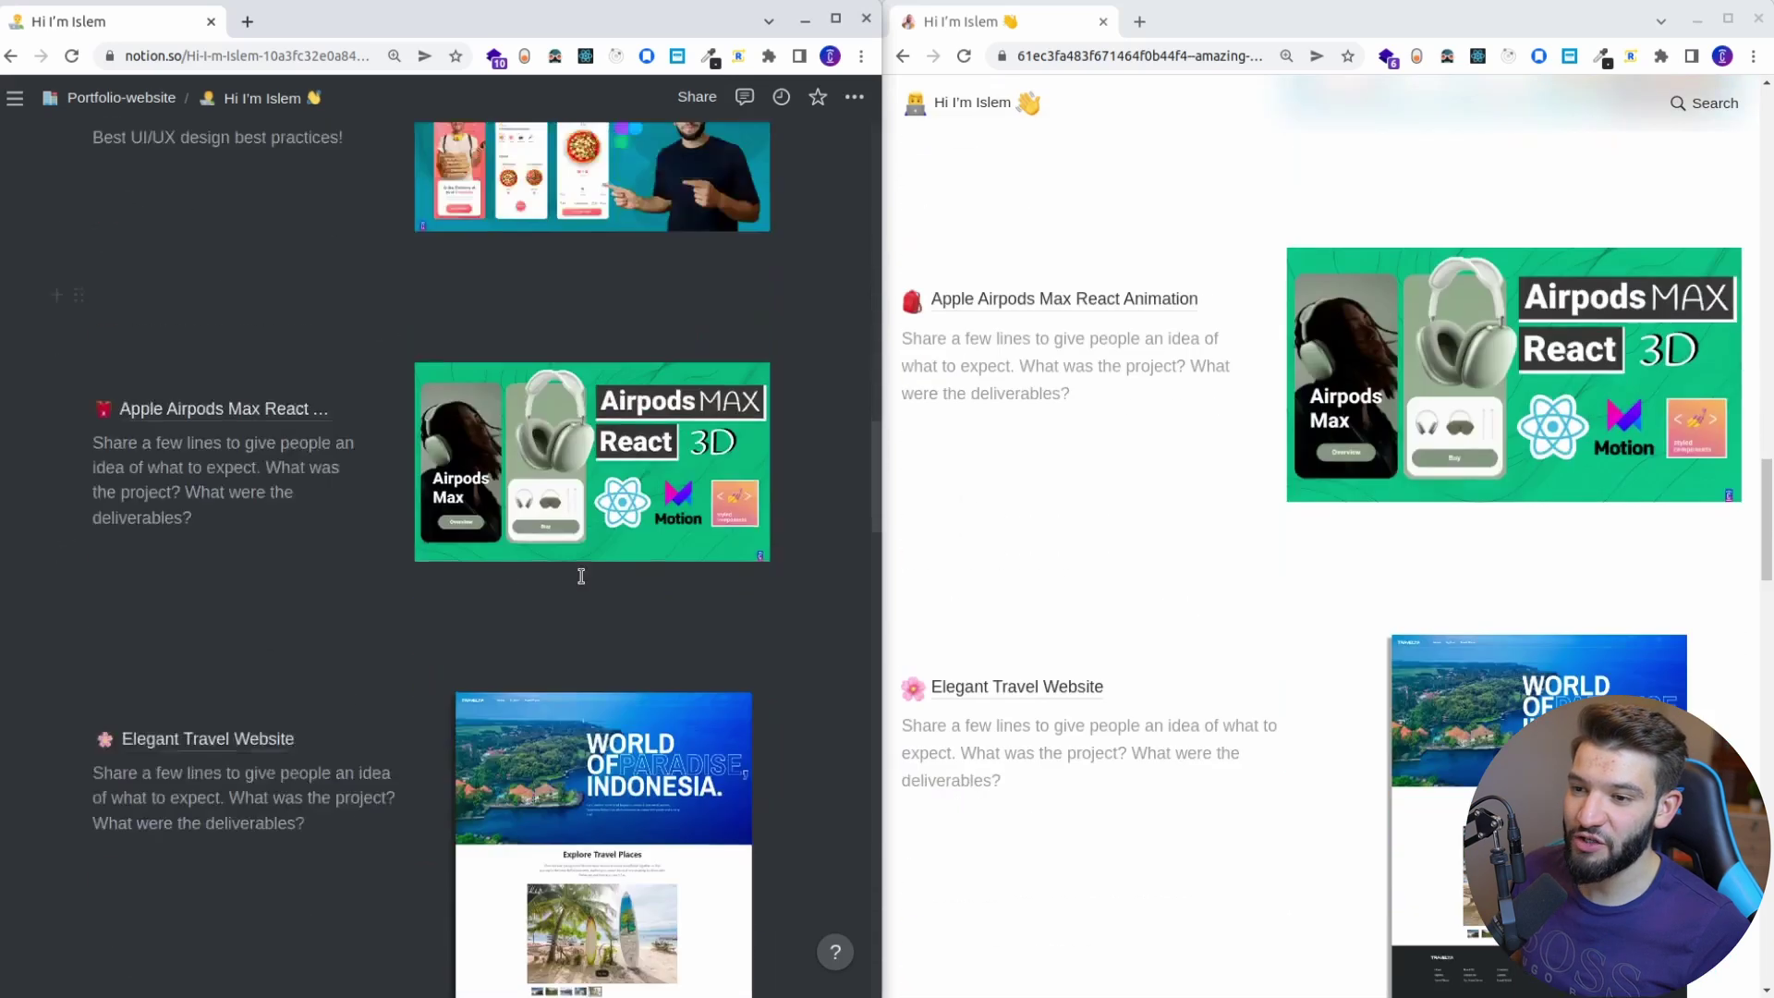
pyautogui.scroll(-4, 293, 578)
# Reload the Netlify site with F5 and scroll both windows down to their Blog sections.
pyautogui.scroll(-10, 1129, 362)
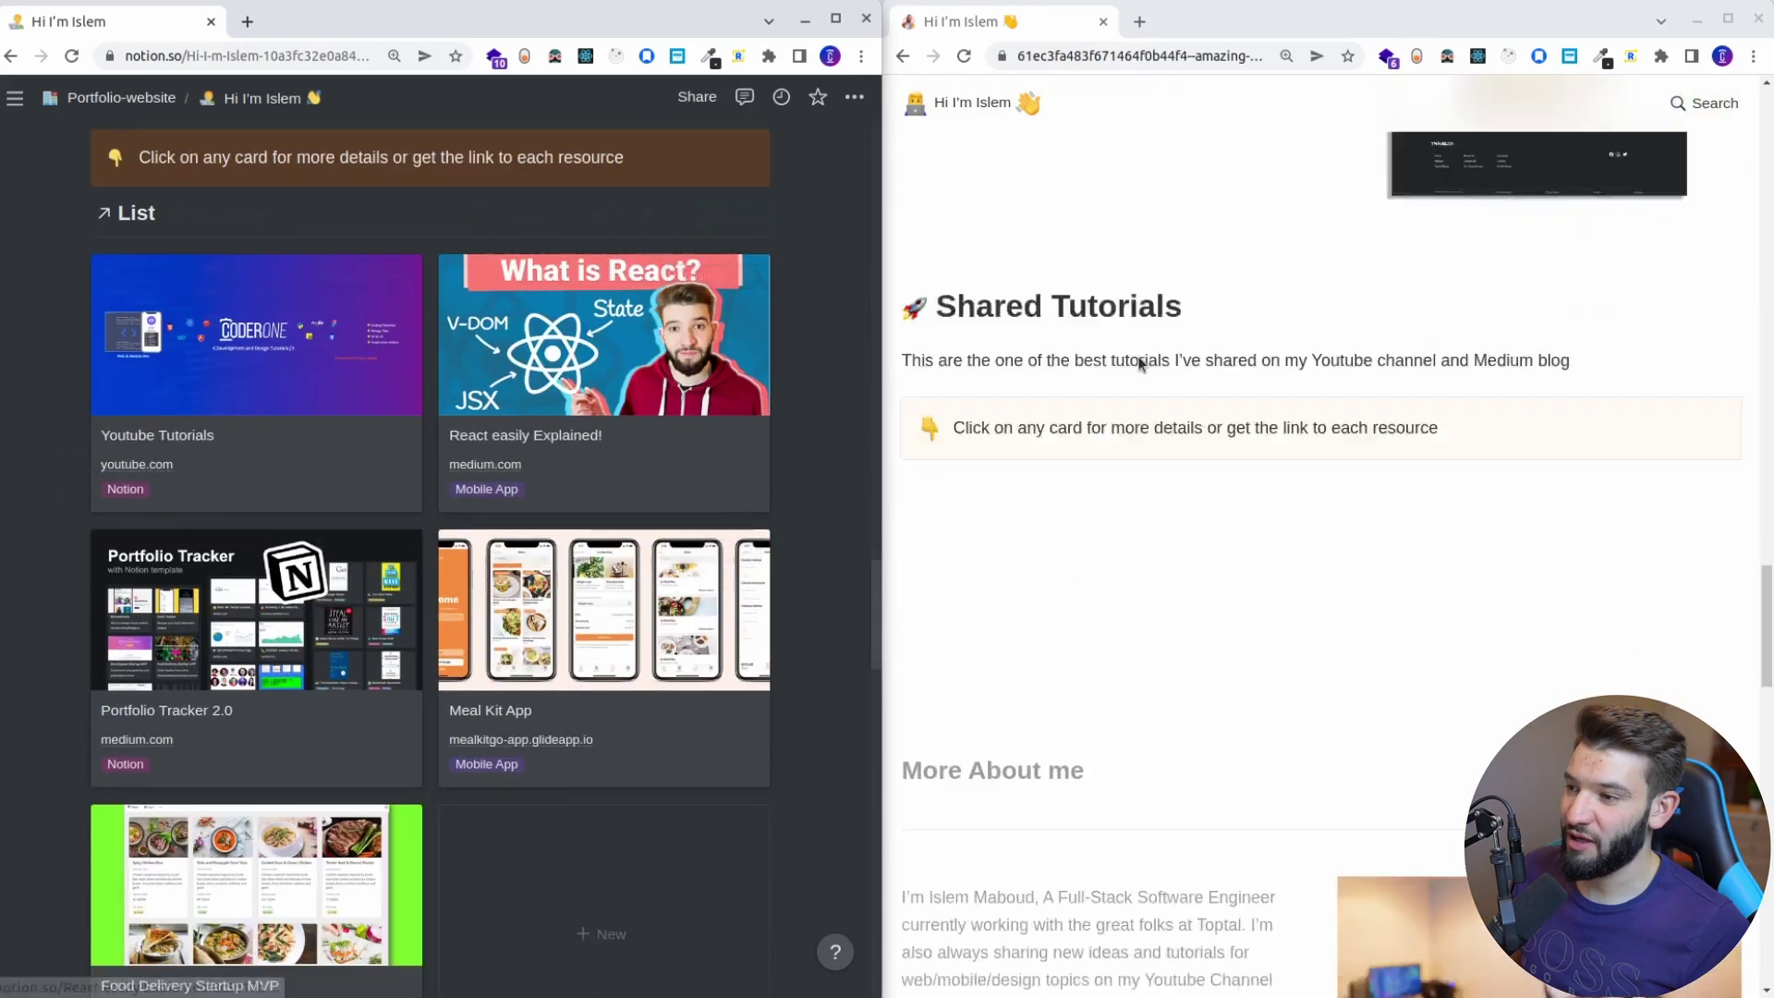
pyautogui.scroll(8, 1307, 395)
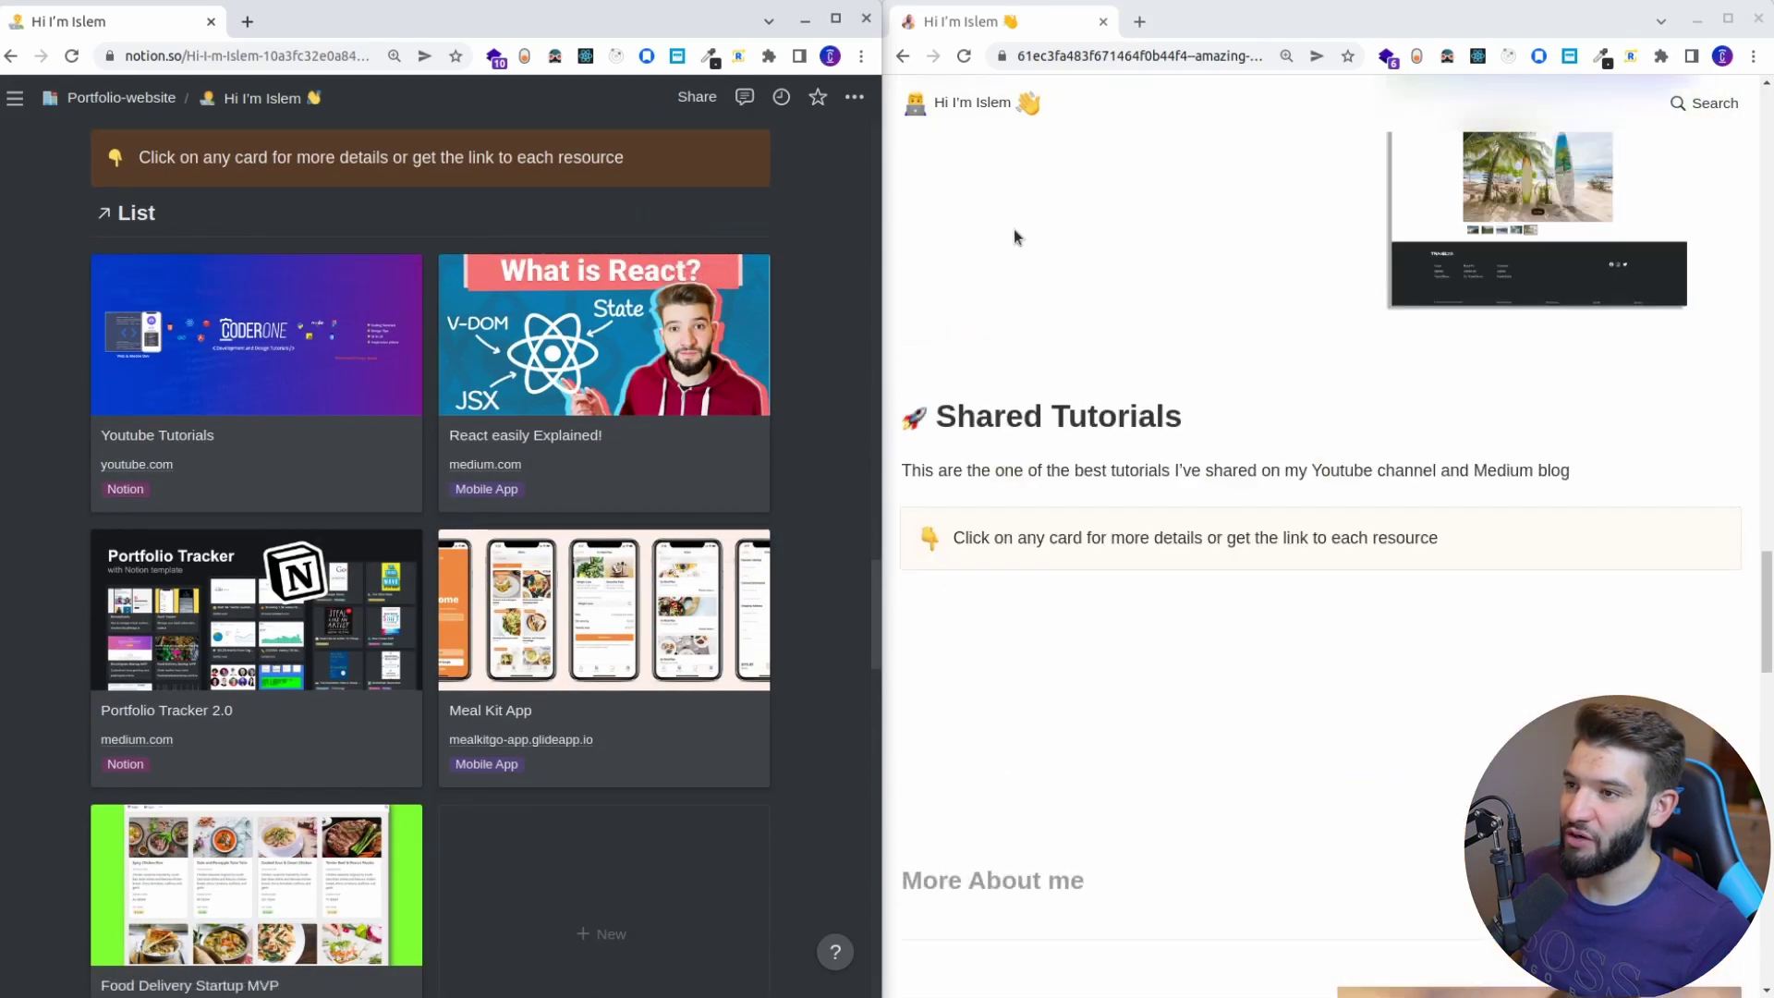
pyautogui.press('F5')
pyautogui.scroll(-8, 1157, 323)
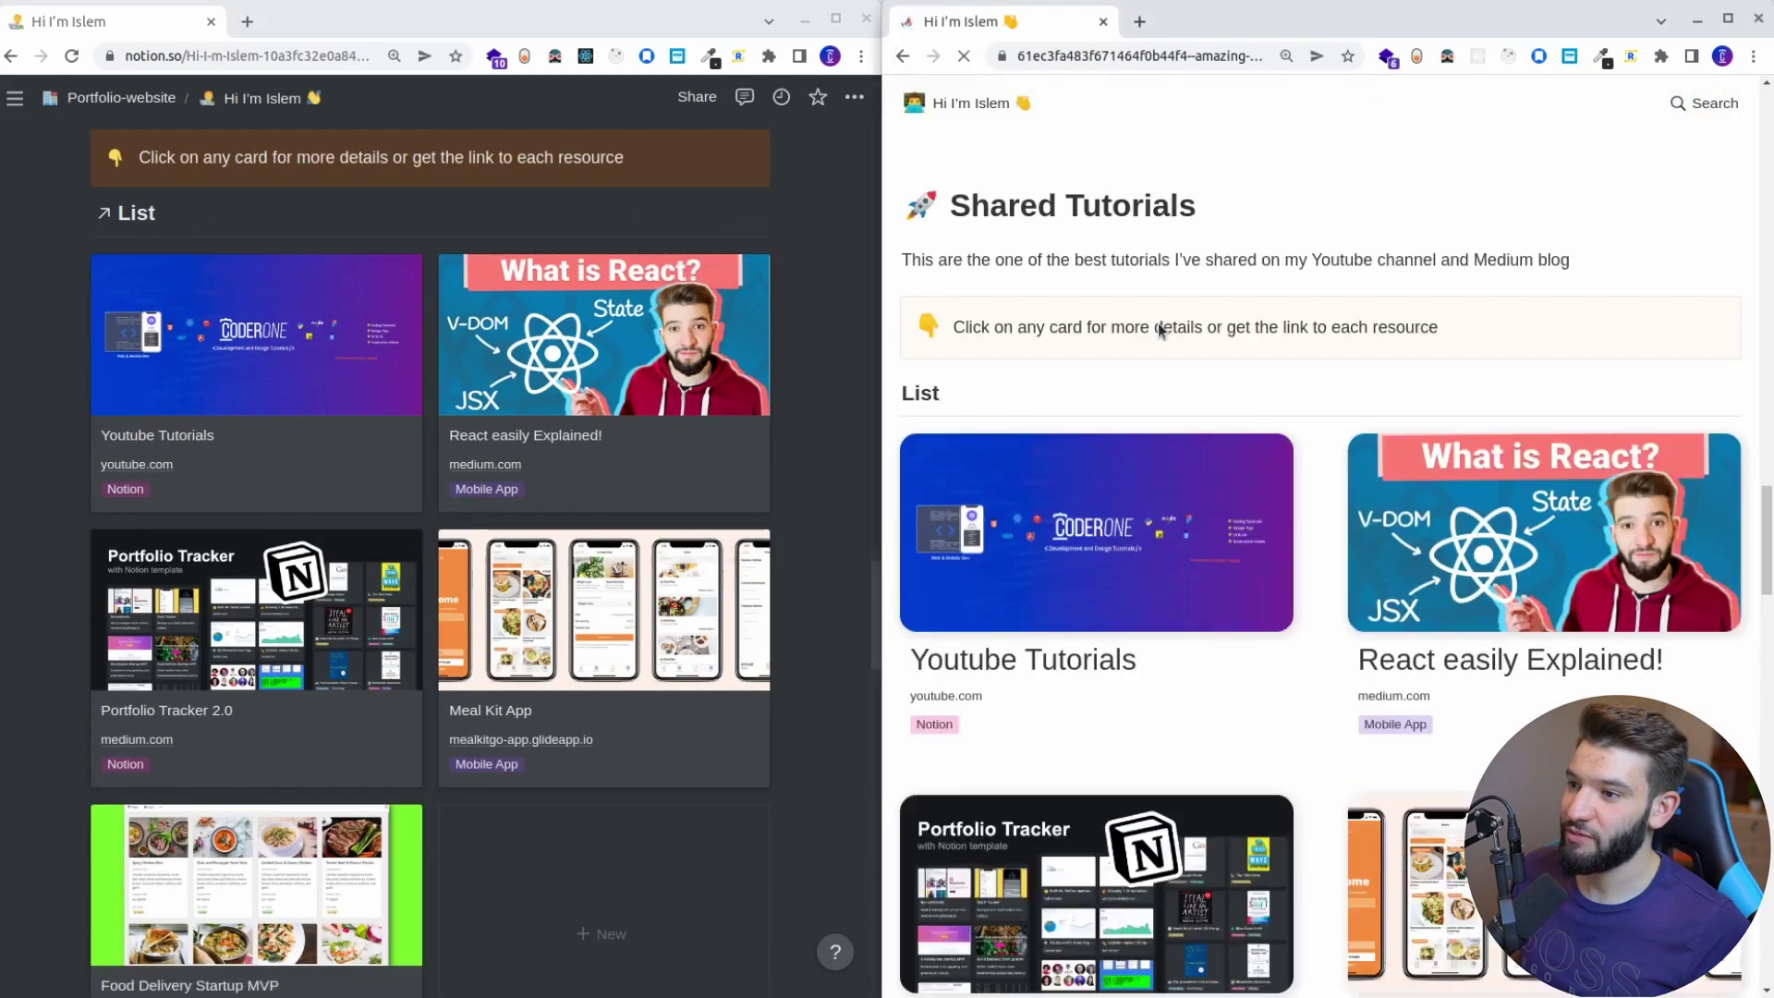
pyautogui.scroll(-10, 1200, 364)
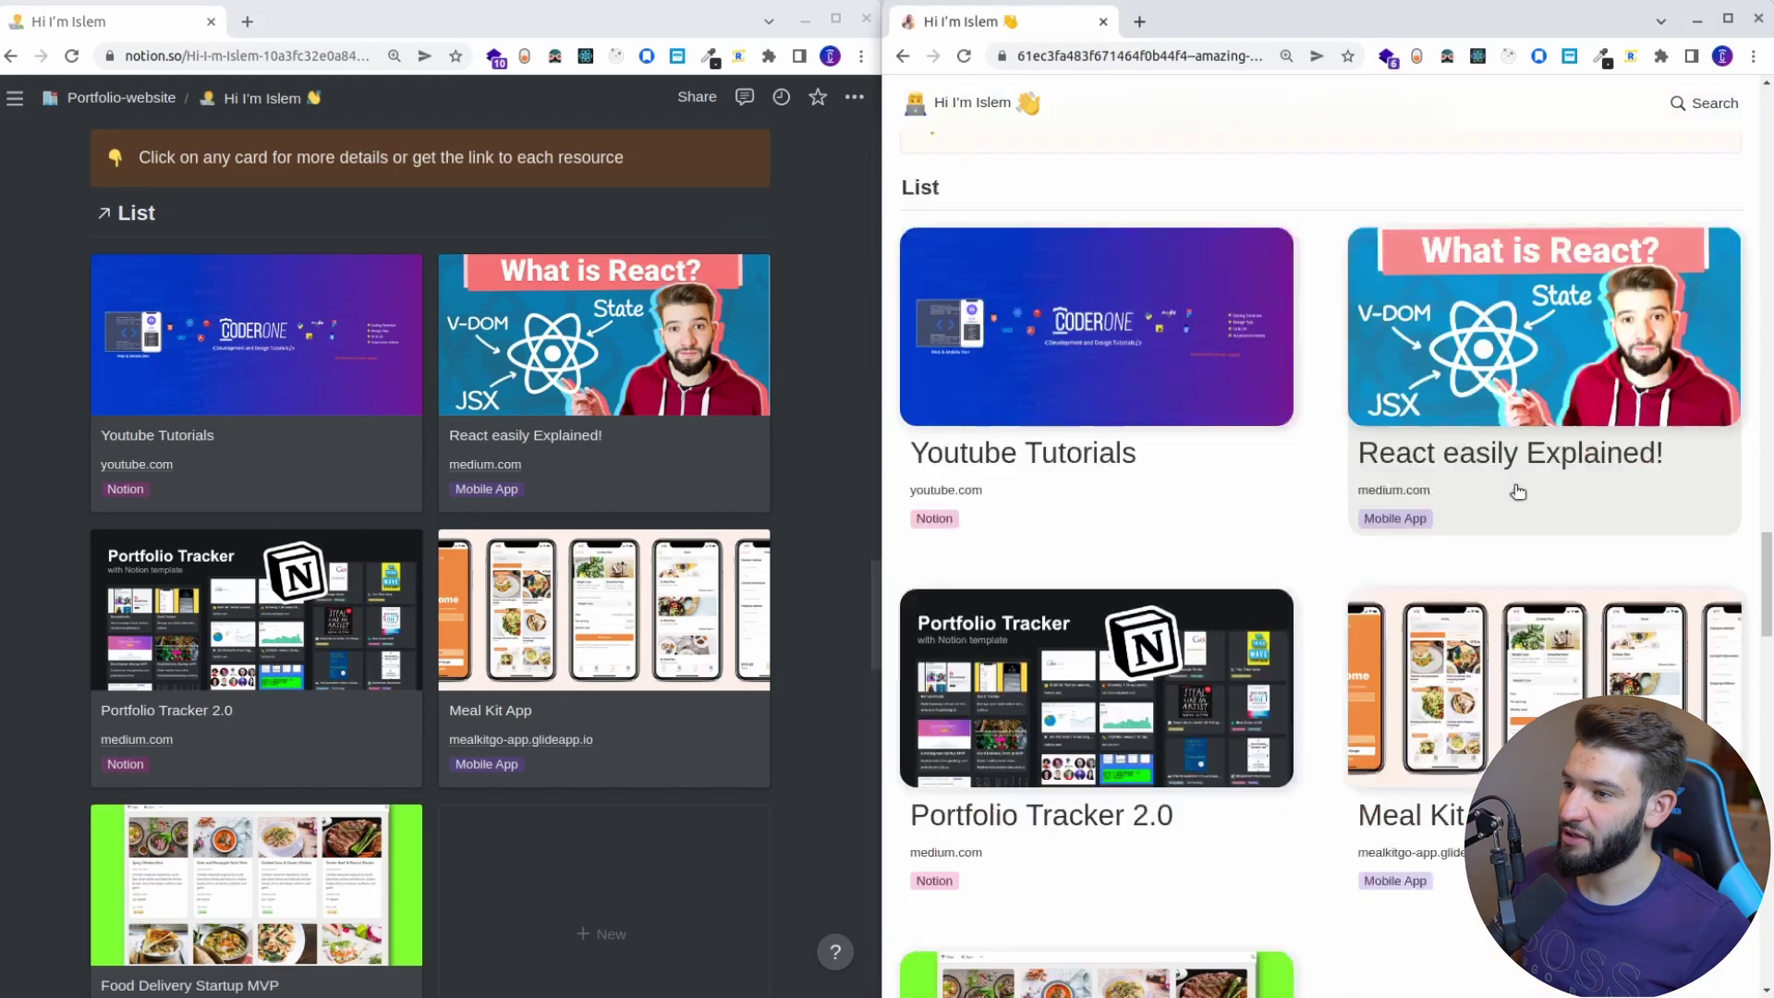
pyautogui.scroll(-7, 1404, 504)
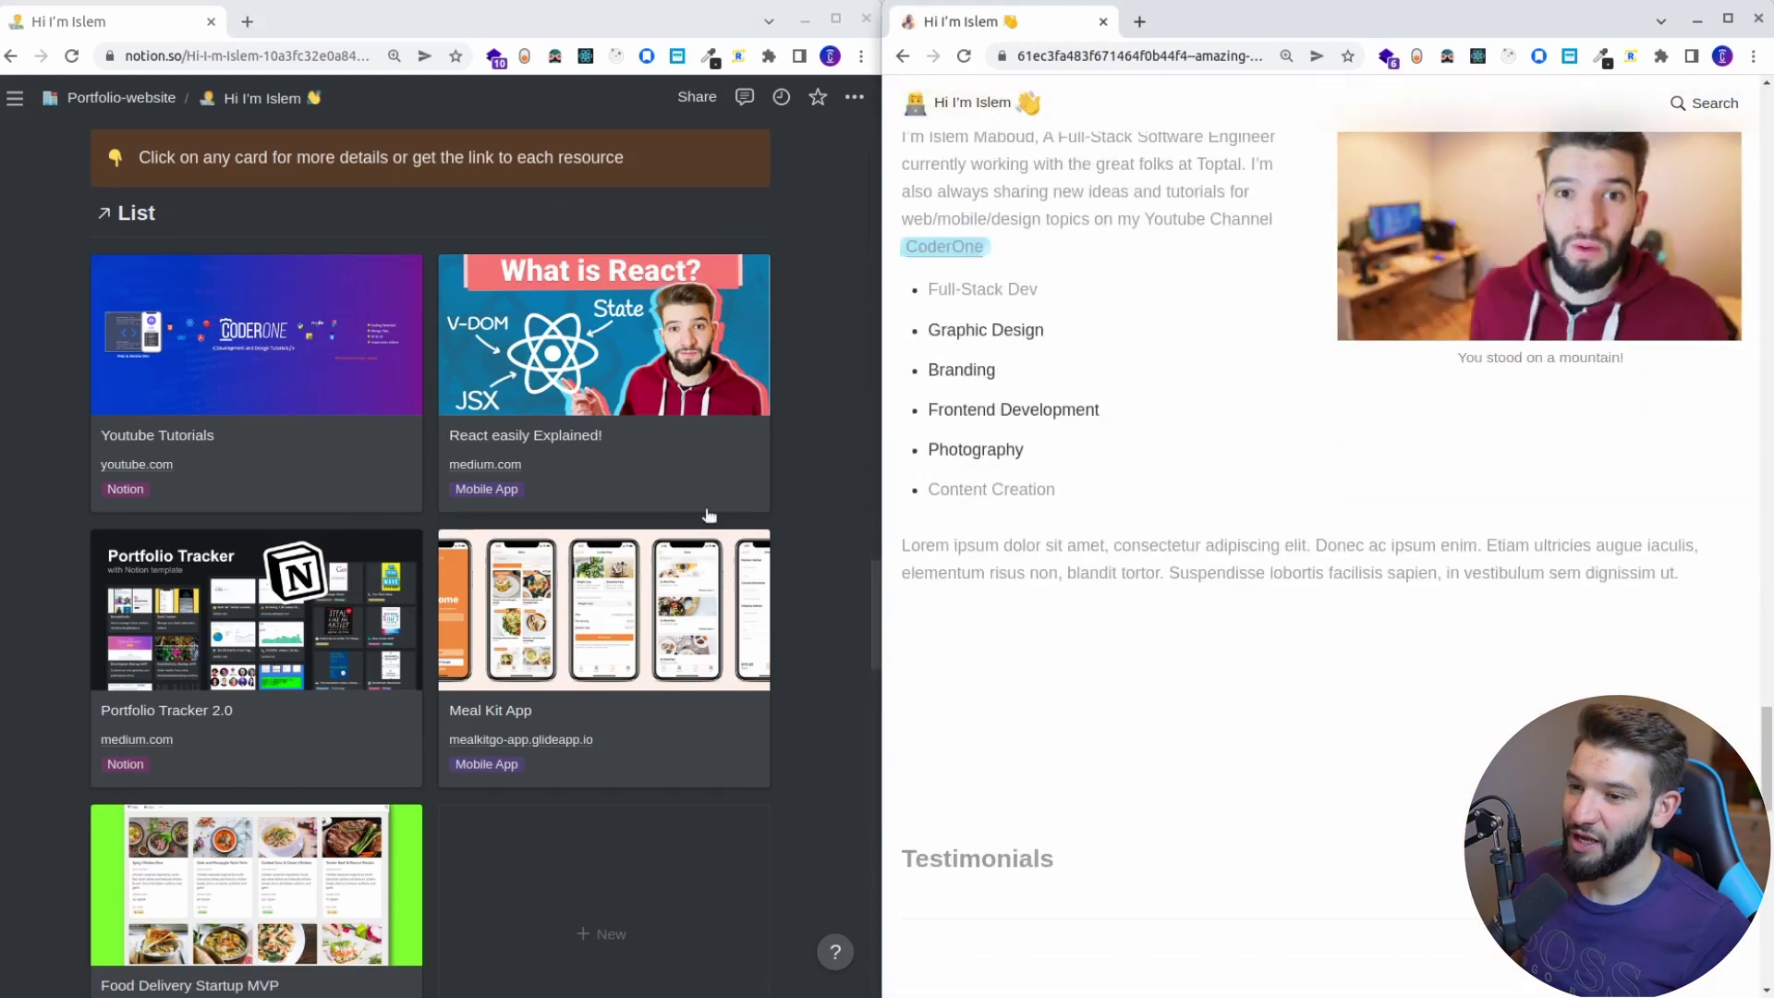
pyautogui.scroll(-10, 578, 507)
pyautogui.scroll(-8, 383, 653)
pyautogui.scroll(-10, 383, 652)
pyautogui.scroll(4, 379, 554)
pyautogui.scroll(-10, 1224, 564)
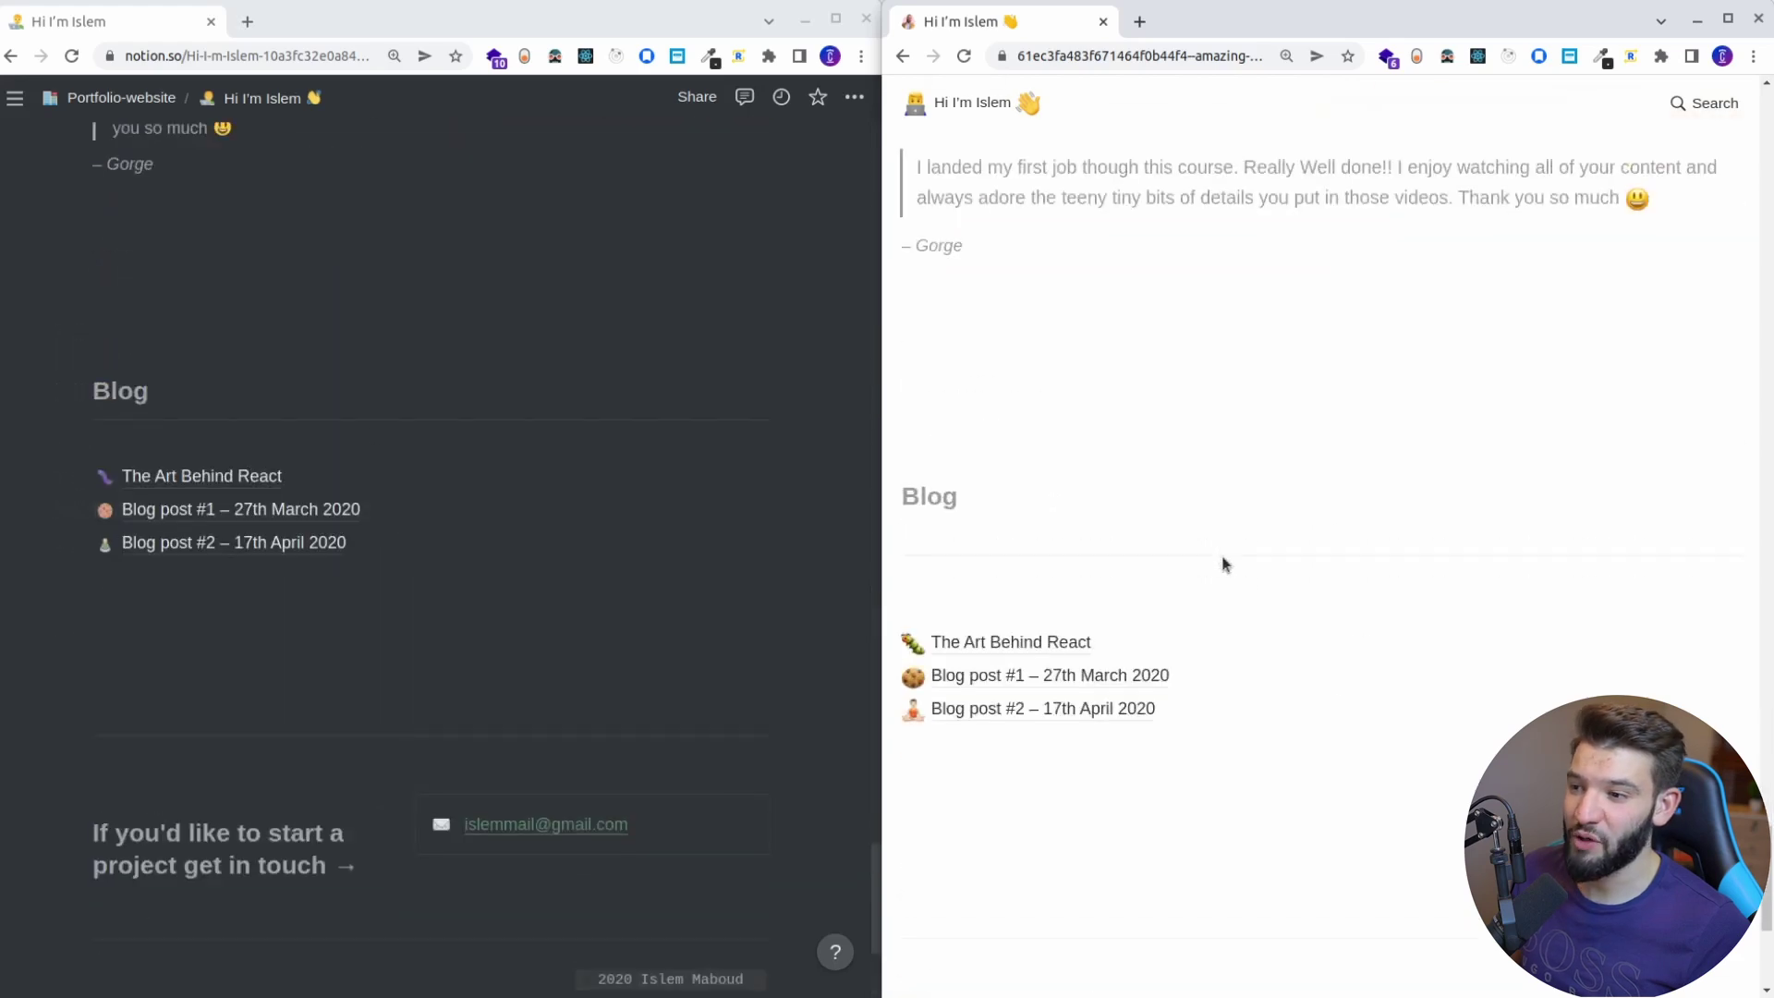
pyautogui.scroll(-4, 1224, 565)
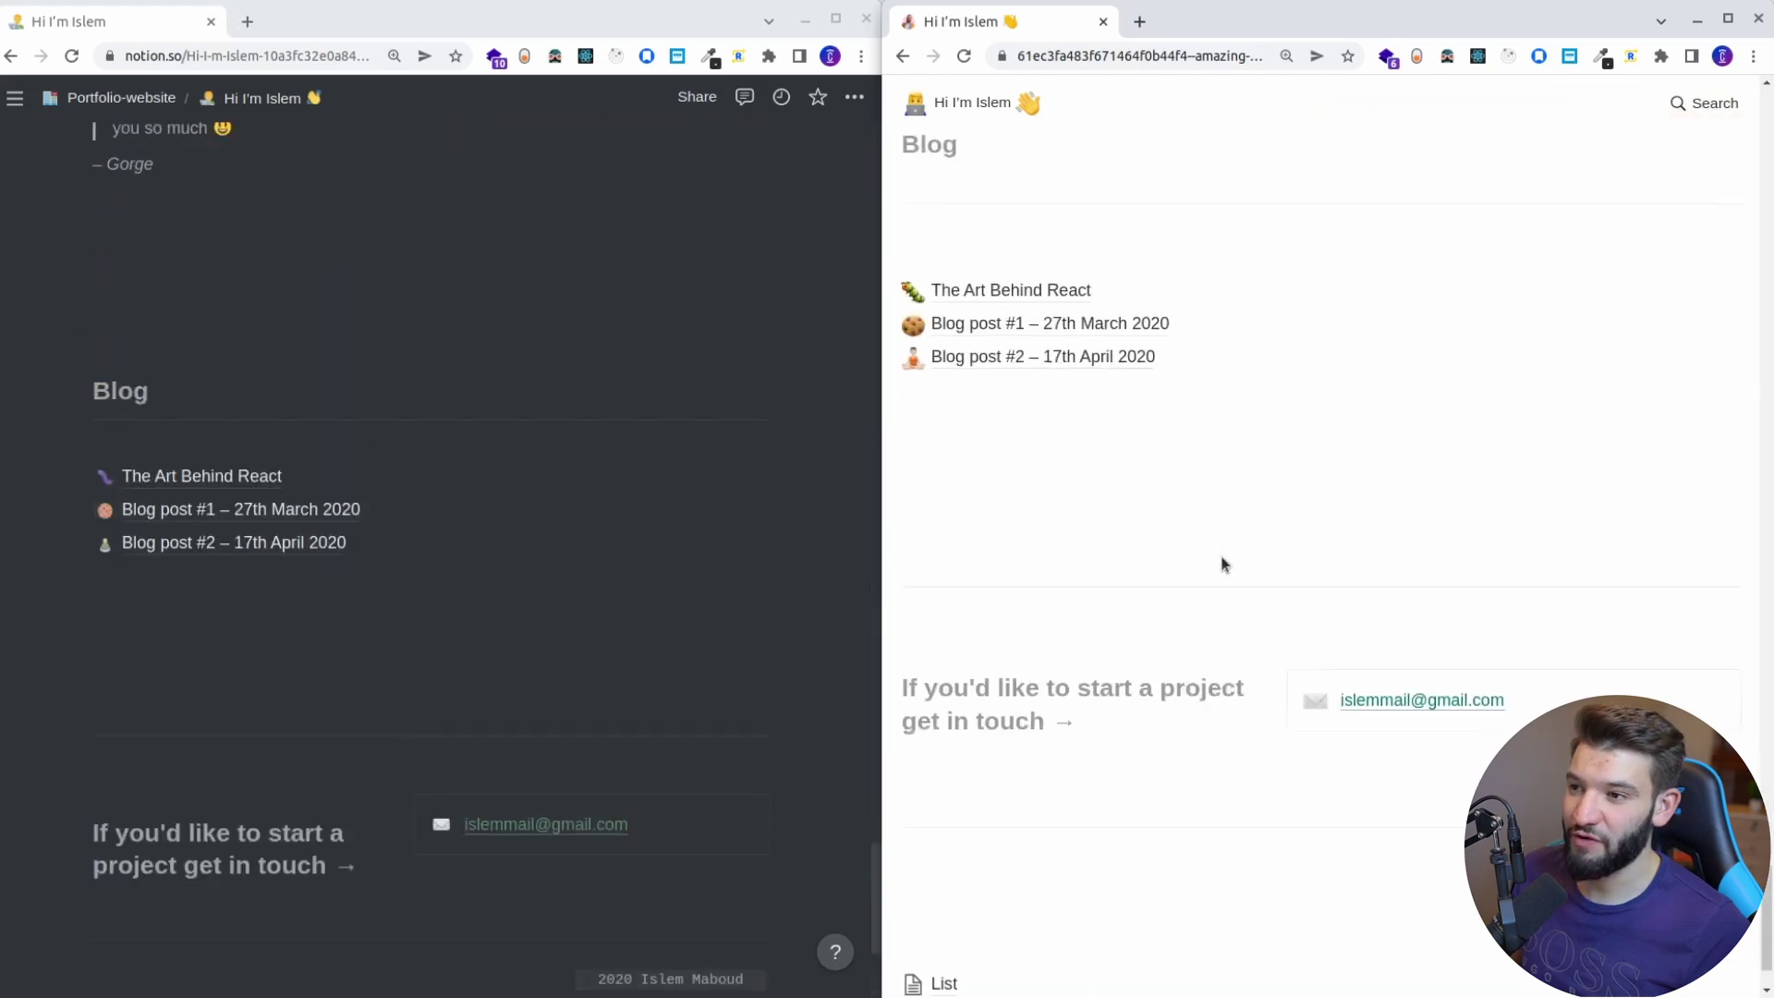
# Open 'The Art Behind React' post on the deployed site, read it, and switch to dark theme.
pyautogui.click(1045, 303)
pyautogui.scroll(-7, 1190, 398)
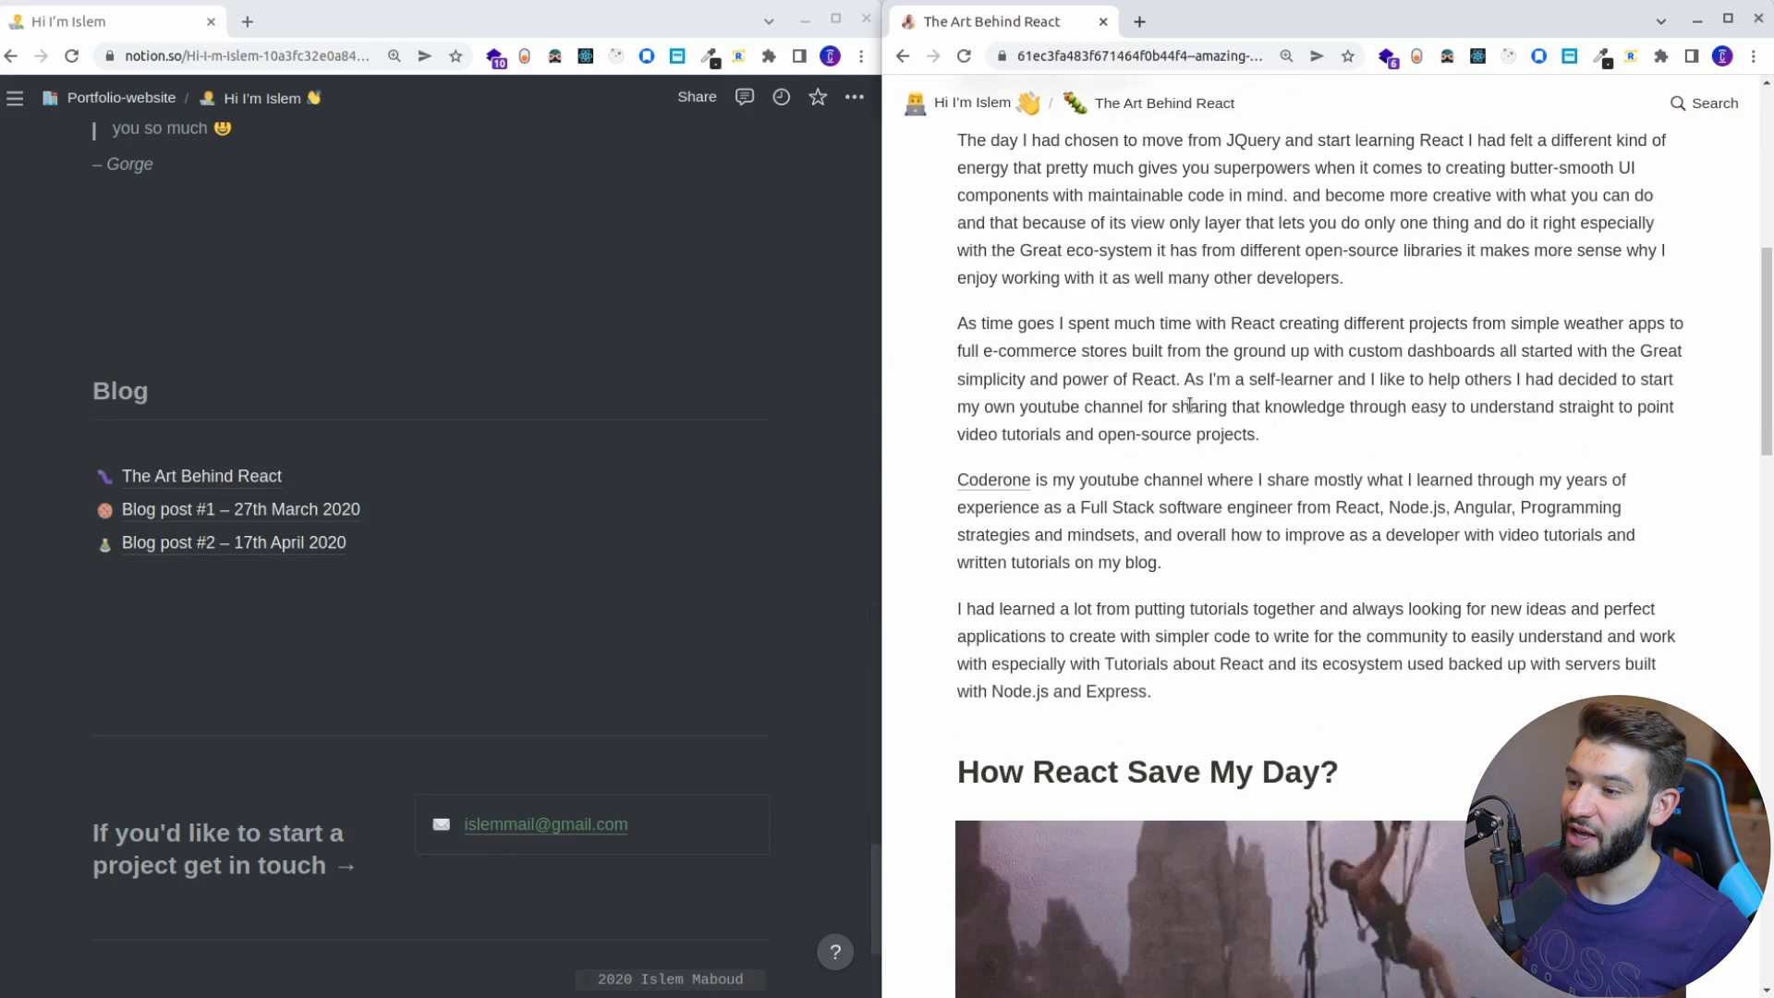
pyautogui.scroll(-7, 1189, 405)
pyautogui.scroll(4, 1190, 407)
pyautogui.scroll(-4, 1172, 469)
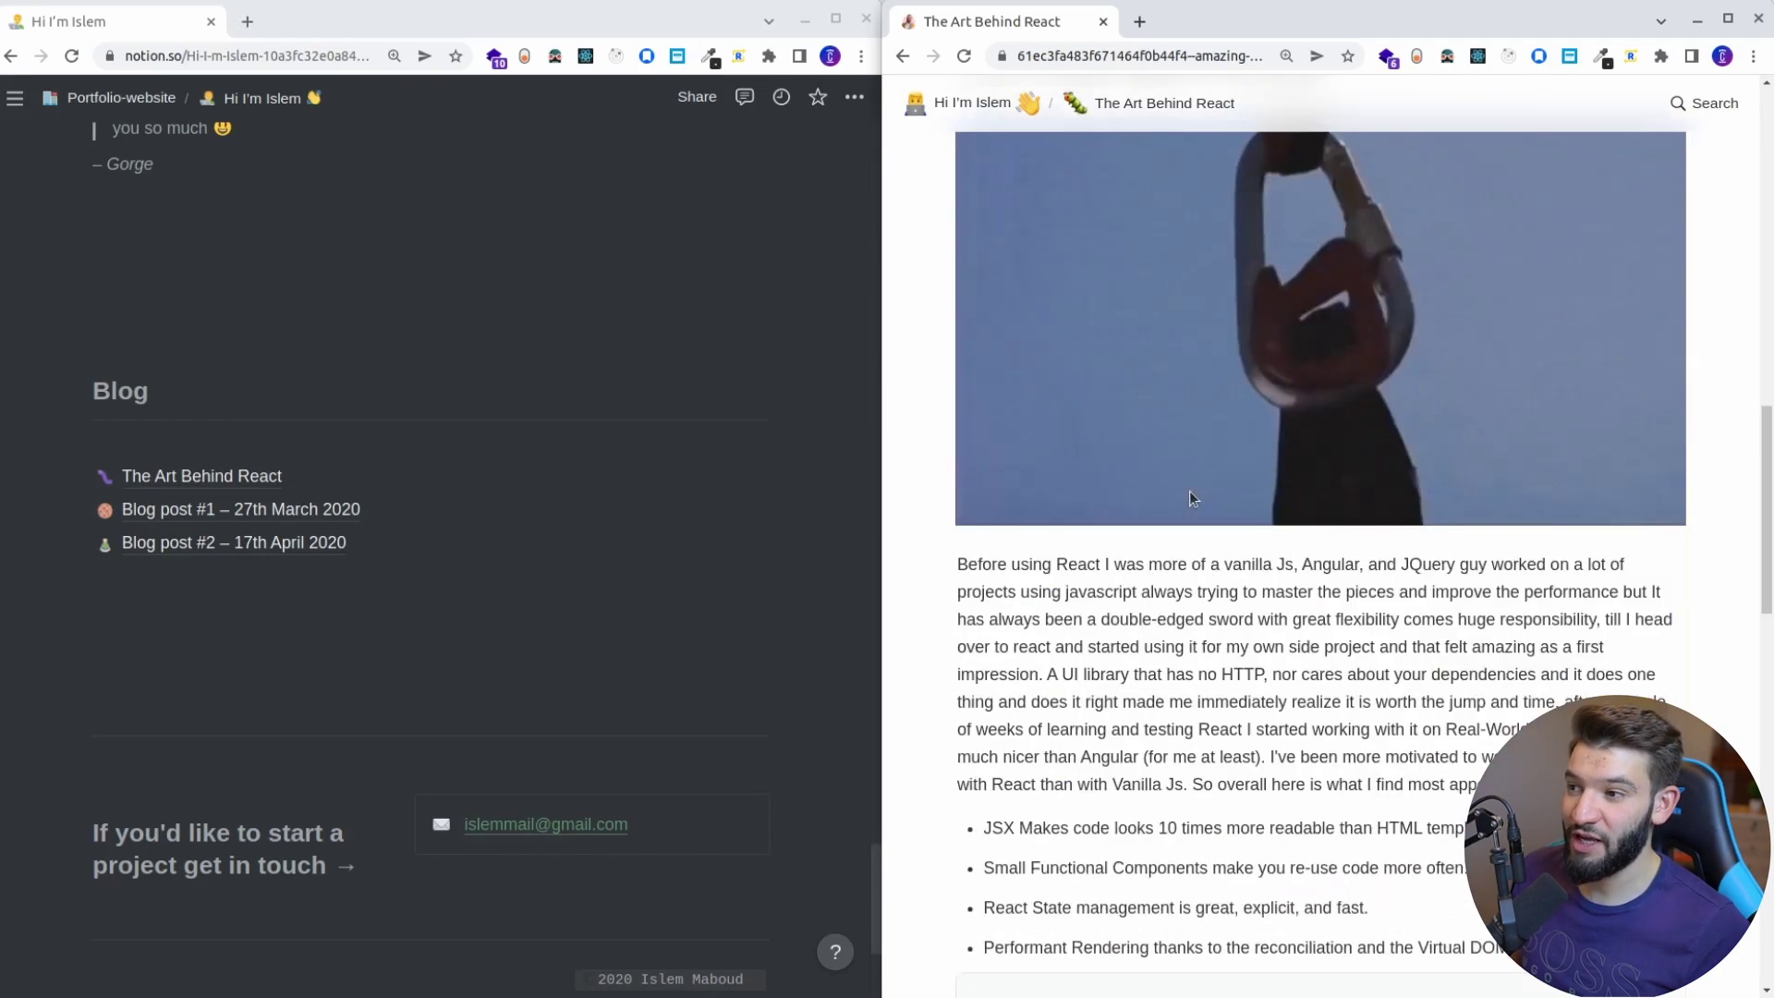
pyautogui.scroll(-6, 1189, 499)
pyautogui.moveTo(1042, 367); pyautogui.dragTo(1174, 621)
pyautogui.scroll(-5, 1216, 450)
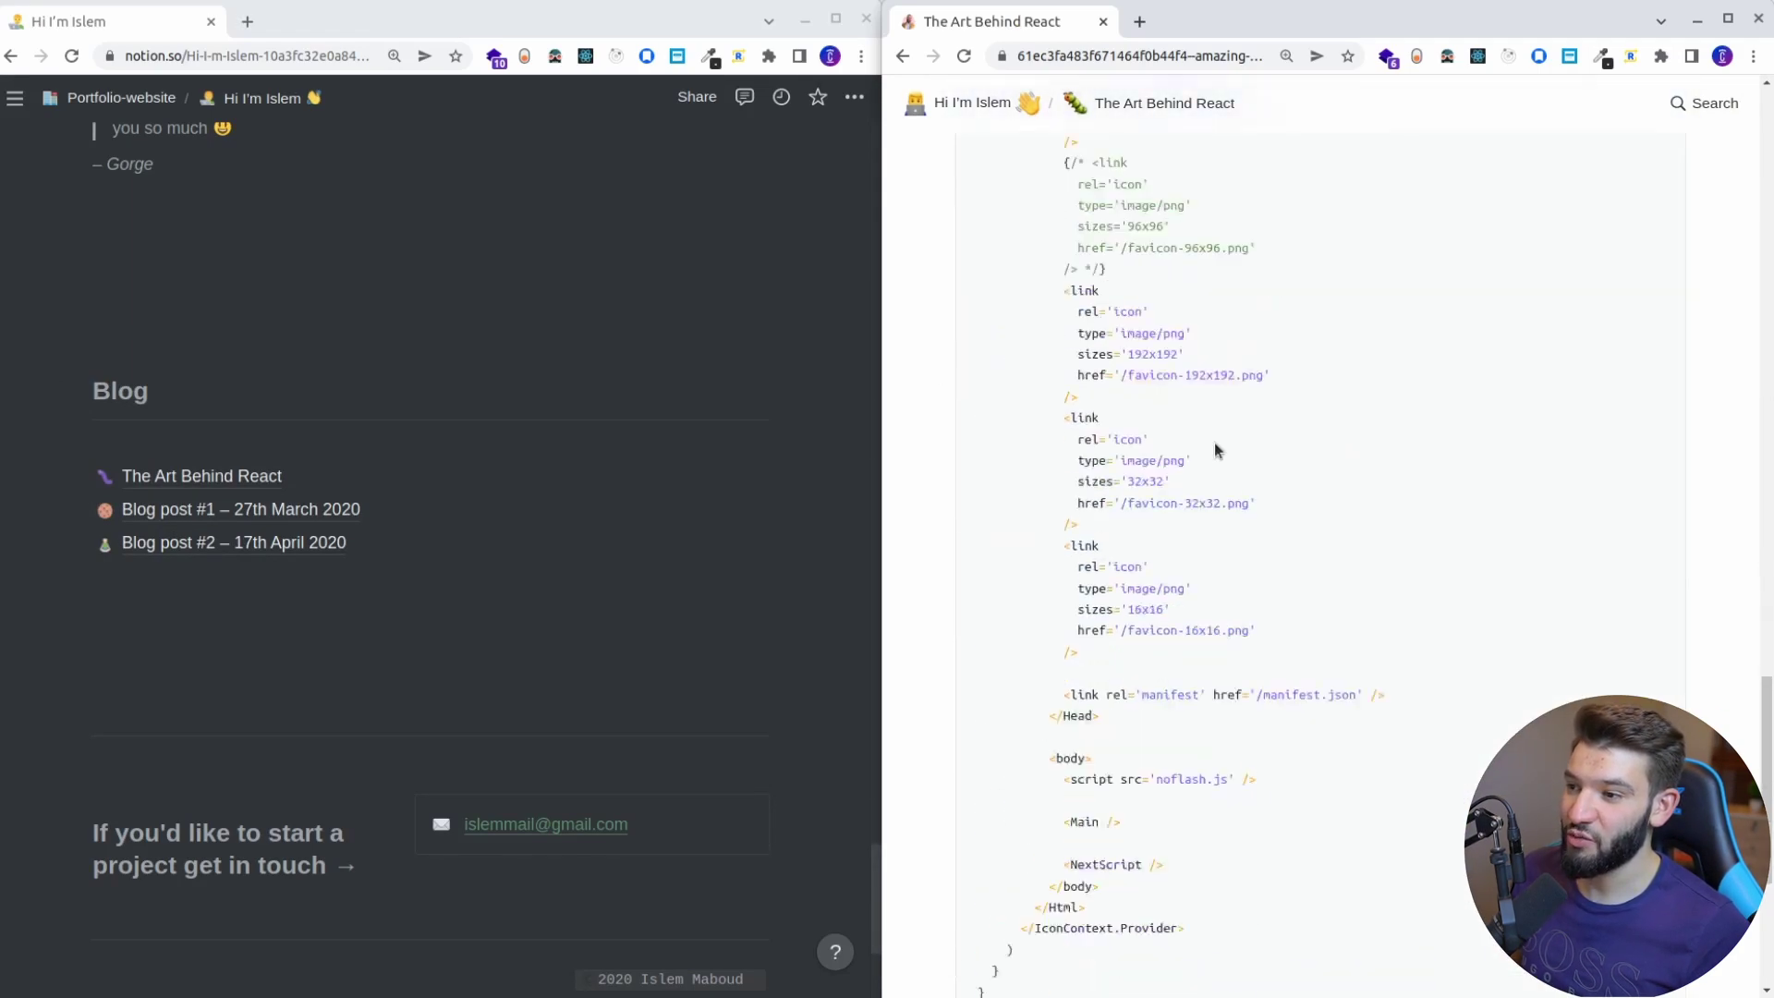
pyautogui.scroll(-5, 1216, 450)
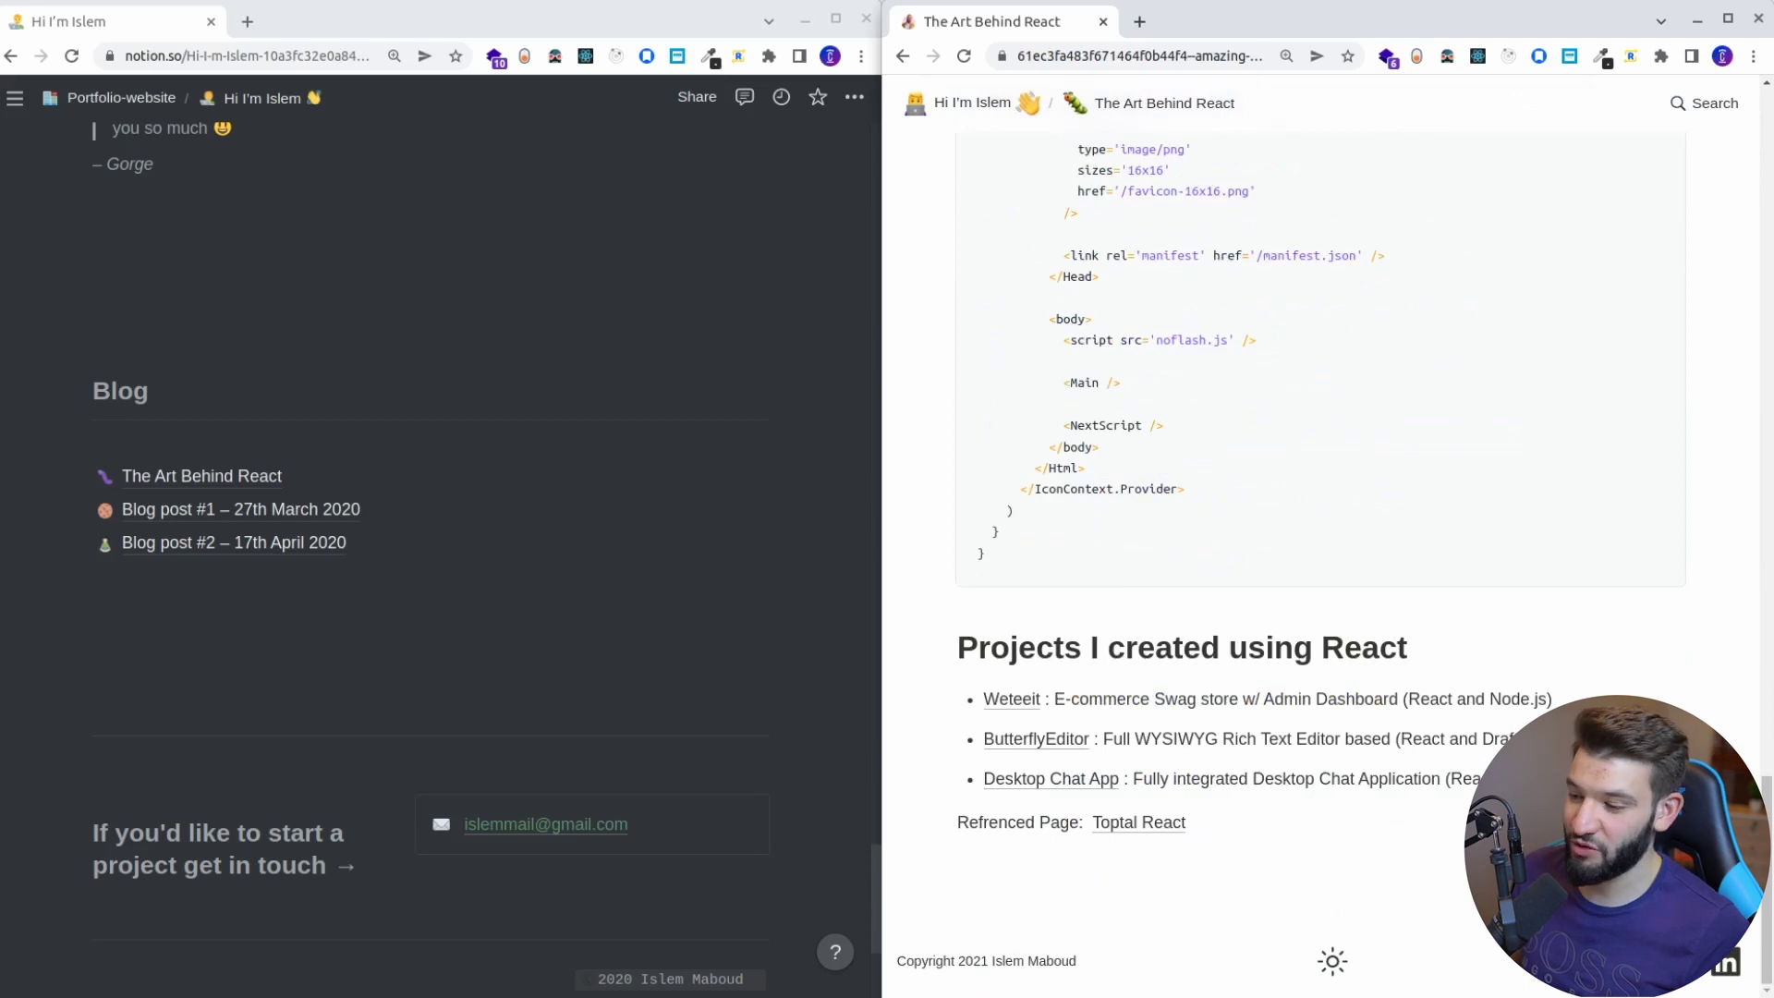
pyautogui.click(1332, 961)
pyautogui.scroll(20, 1257, 614)
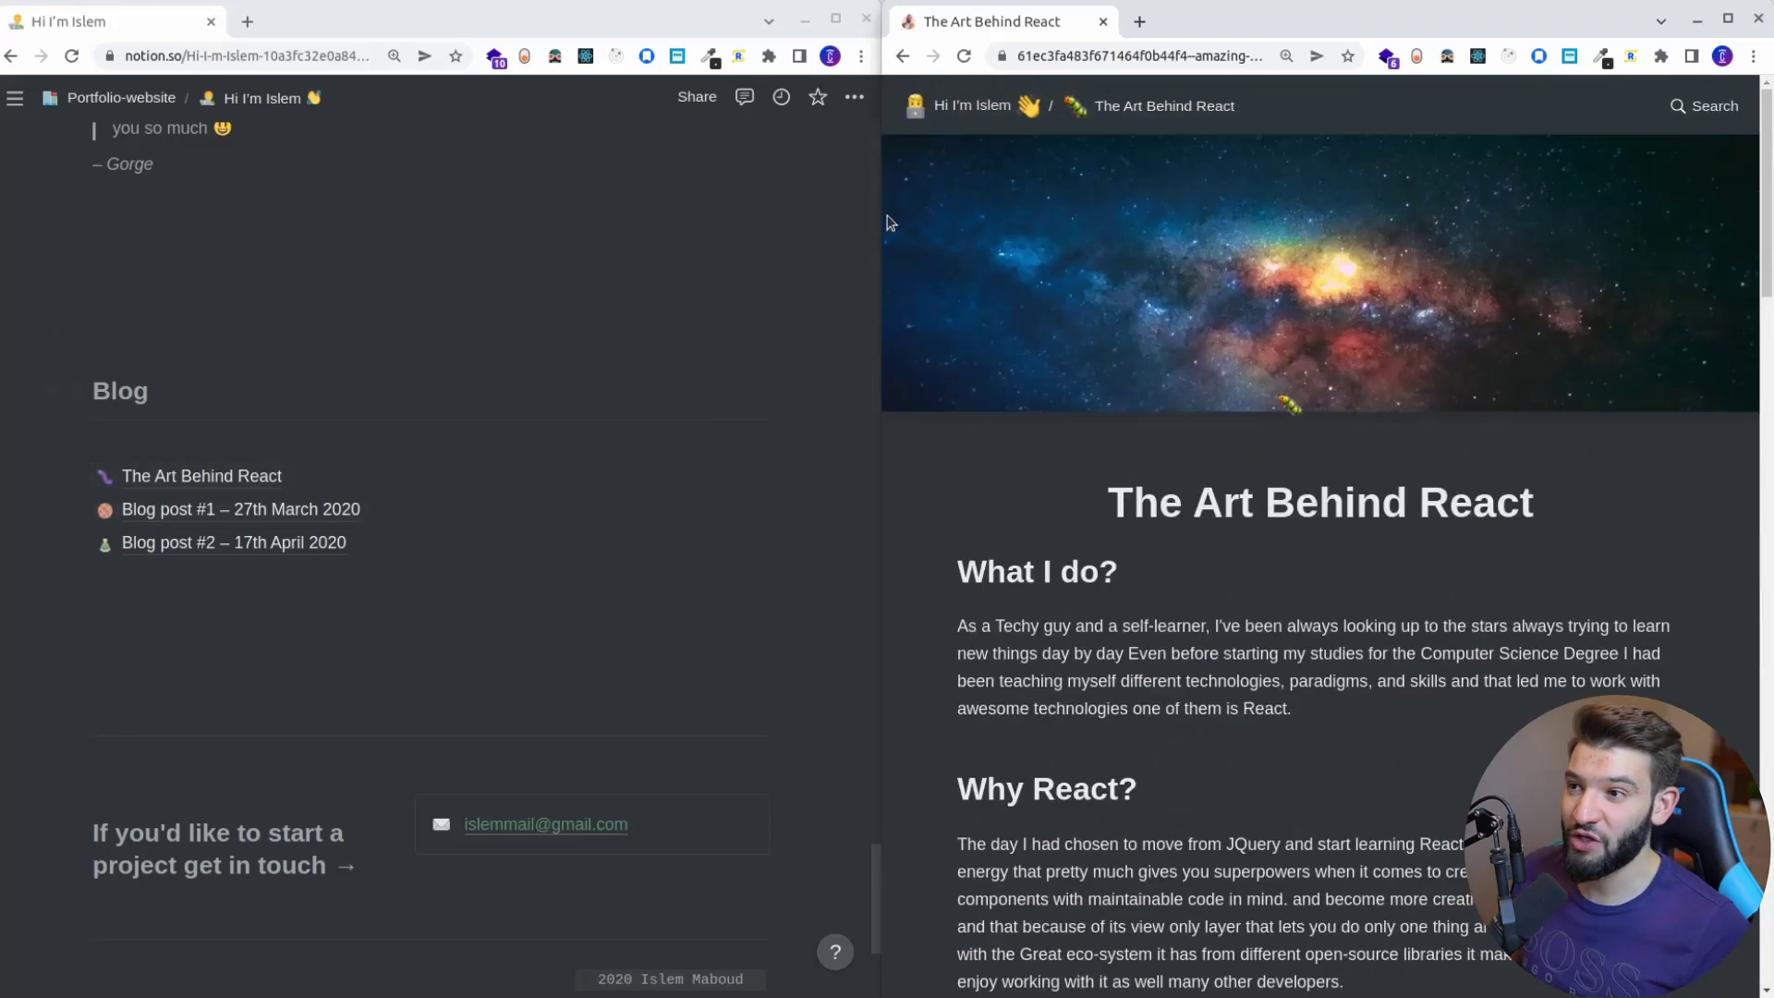
# Return to the home page, view the Food Delivery App Design project, then open it in Notion.
pyautogui.click(978, 118)
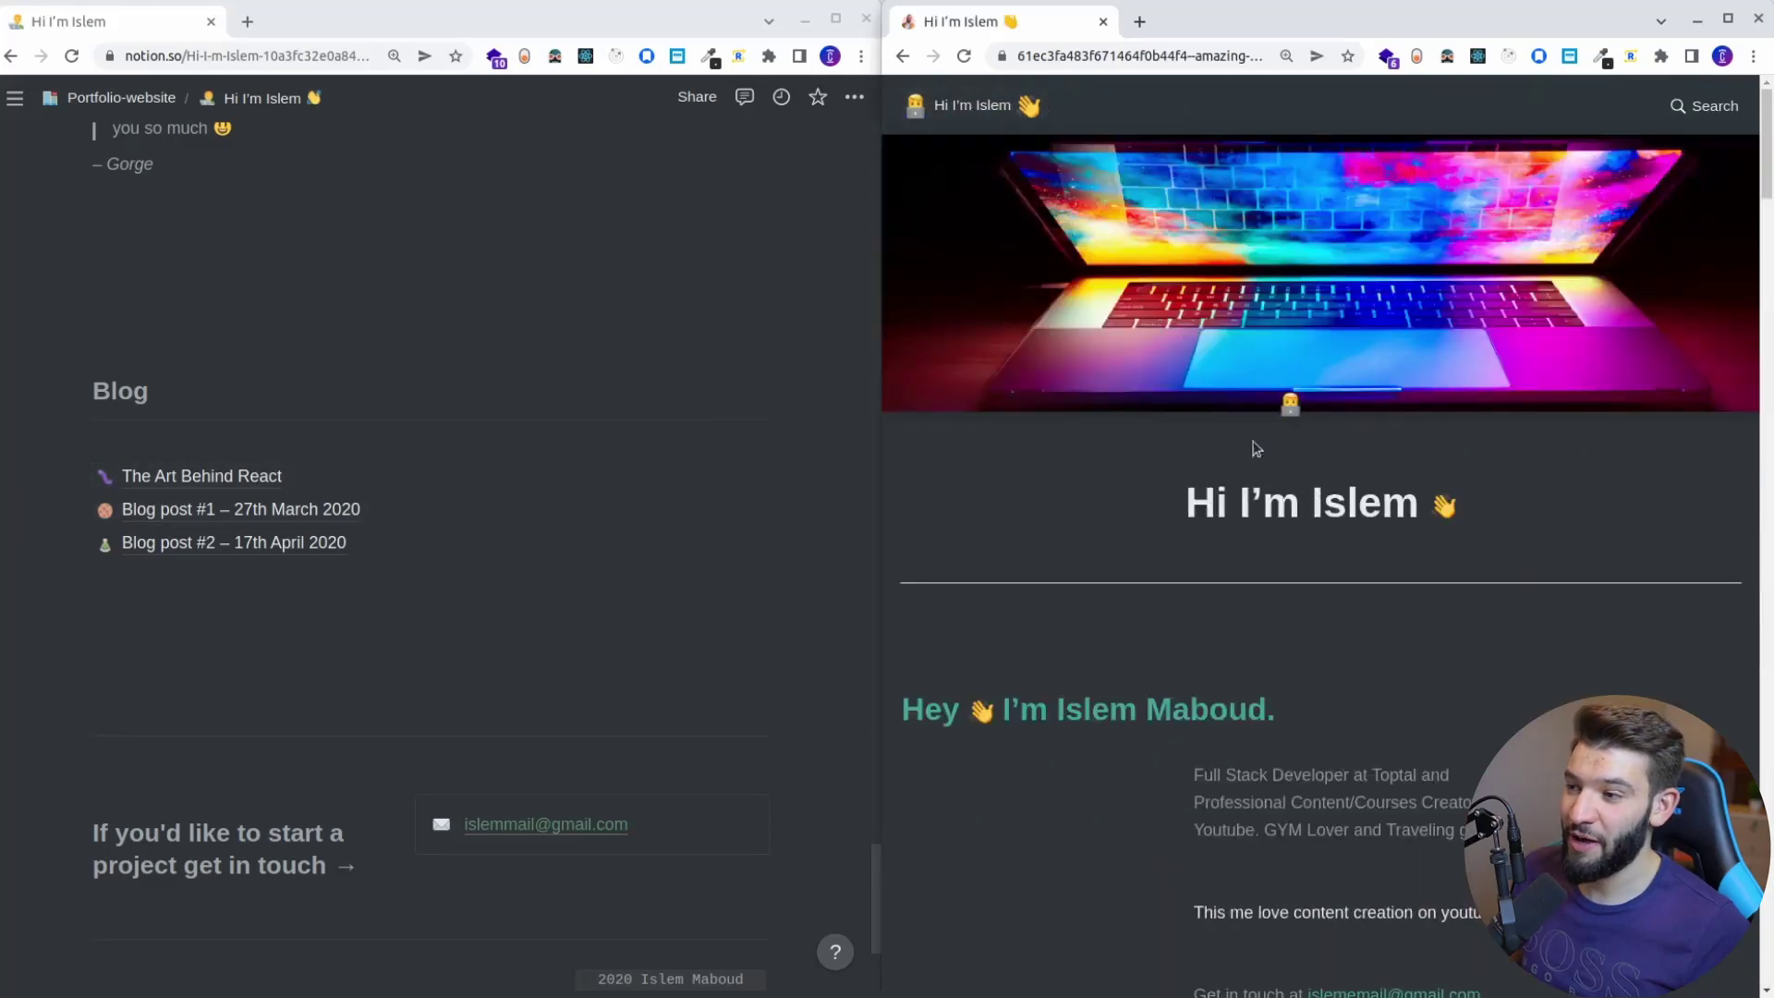
pyautogui.scroll(-3, 1328, 455)
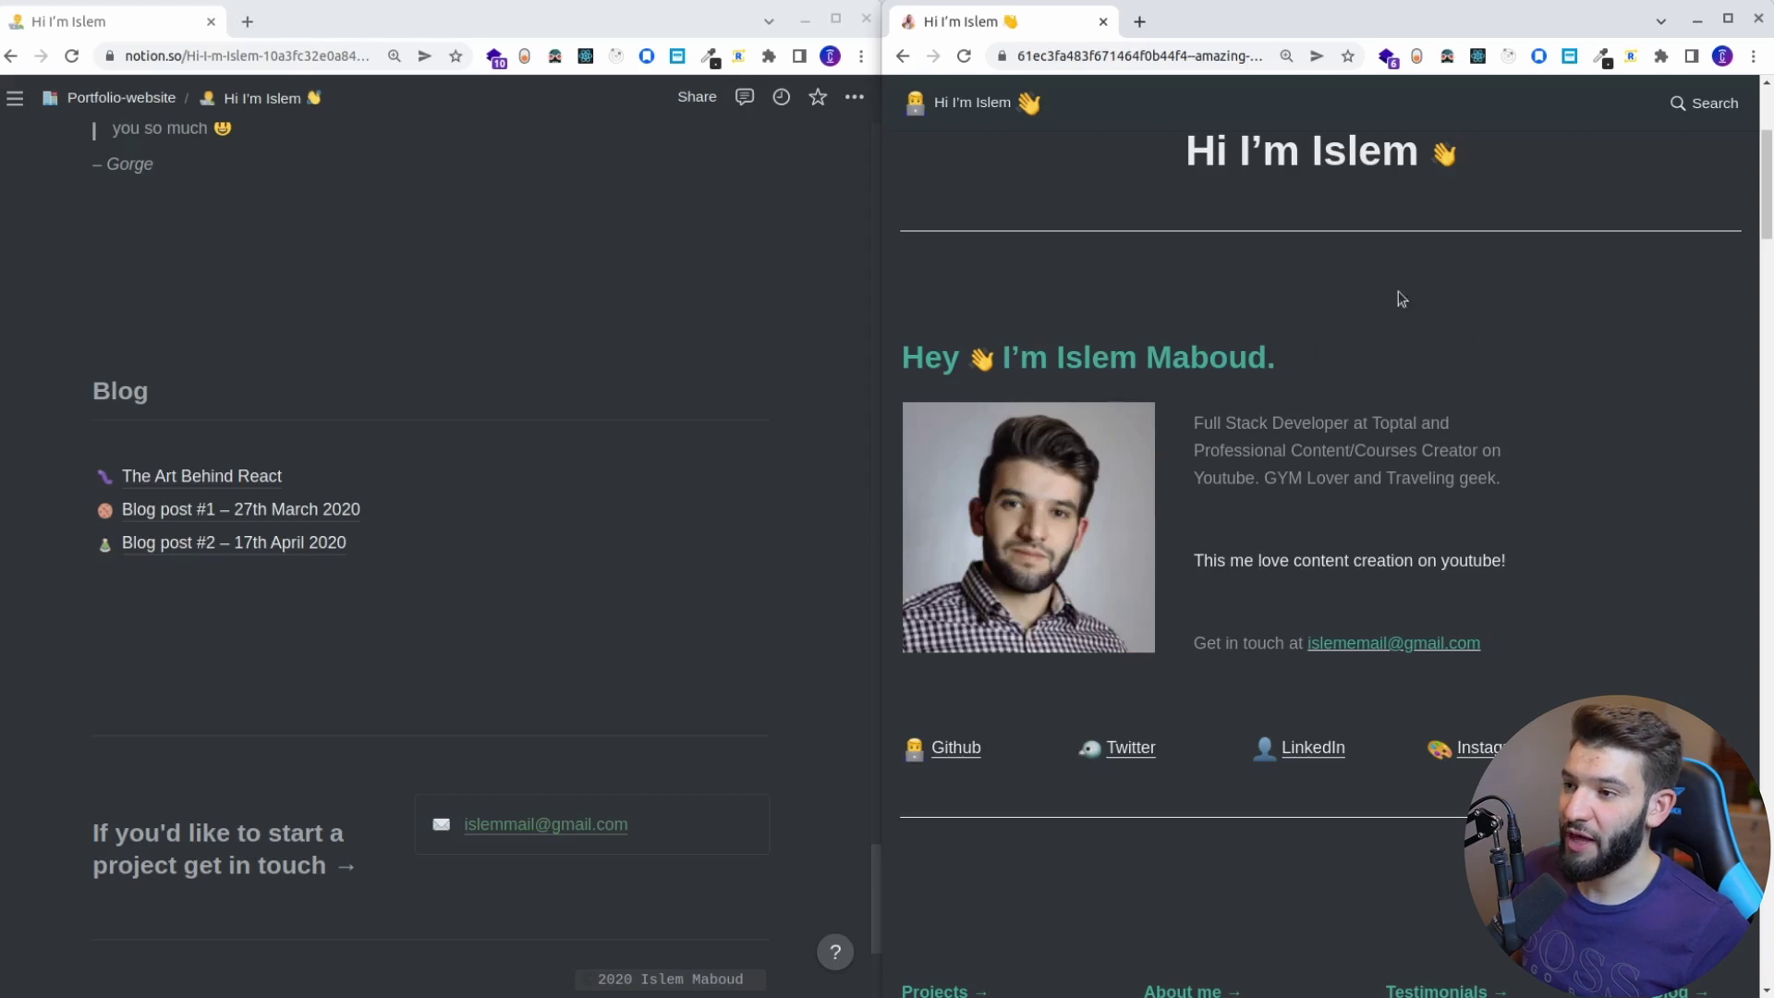
pyautogui.scroll(-4, 1511, 340)
pyautogui.scroll(-18, 1511, 340)
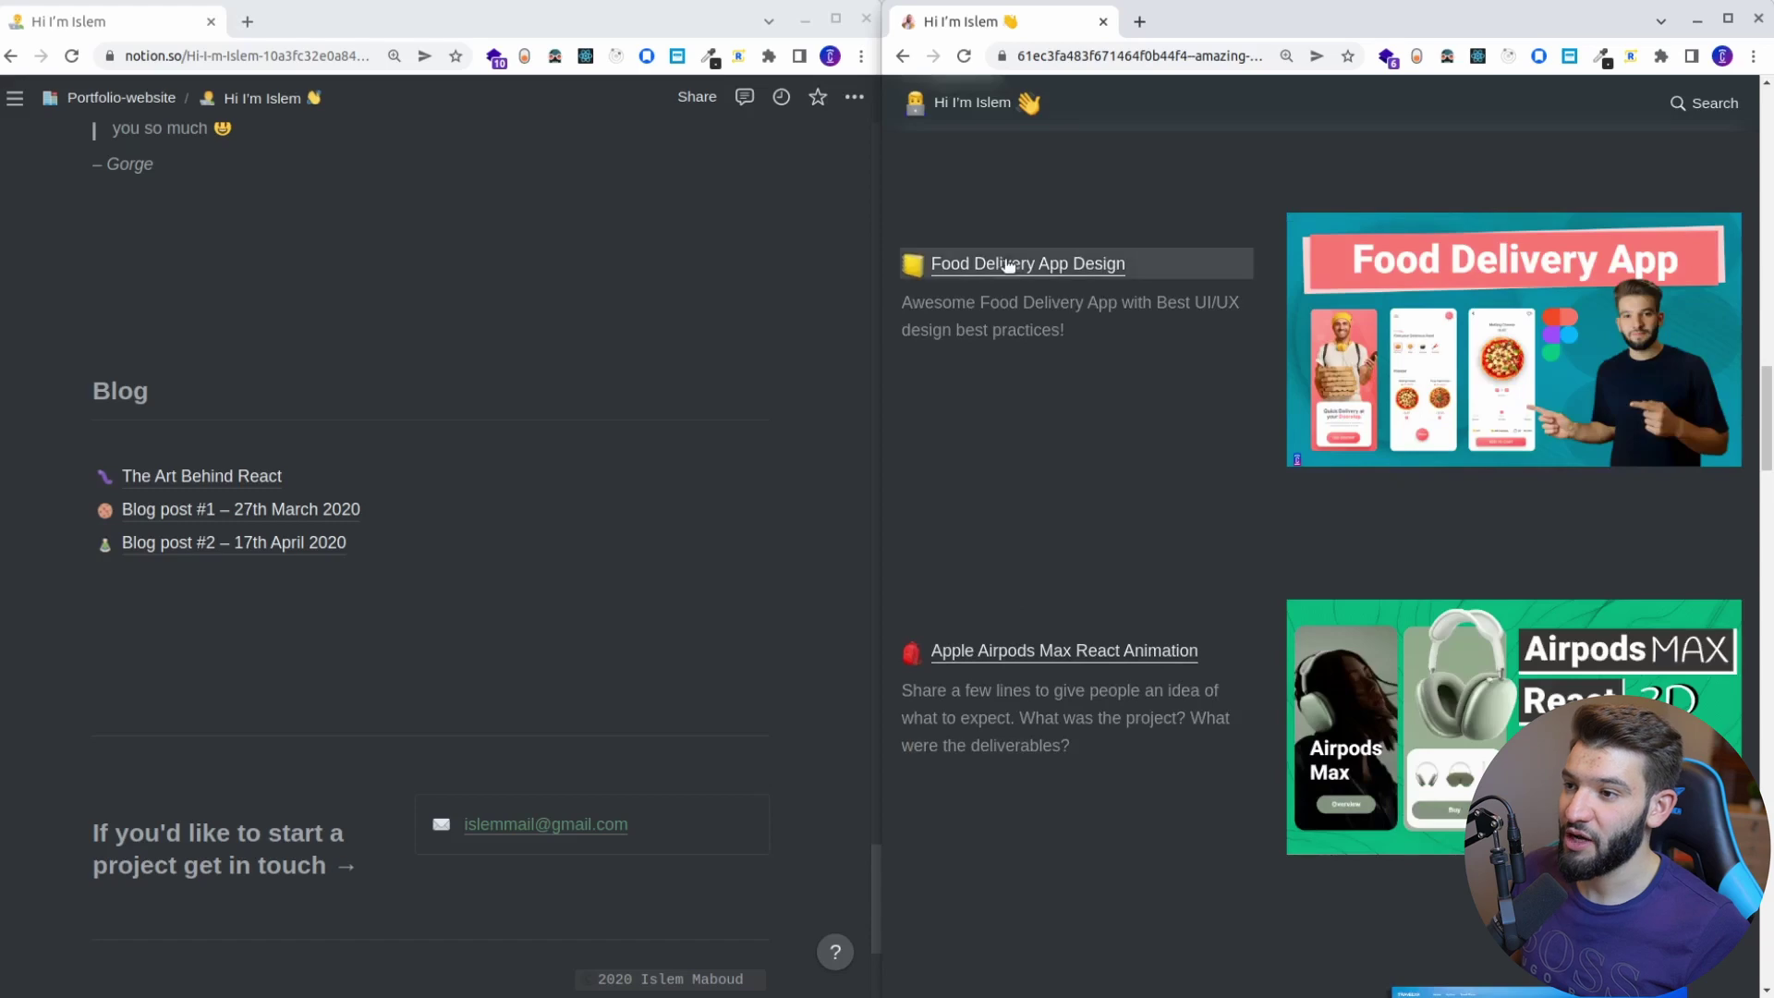
pyautogui.click(1008, 266)
pyautogui.scroll(-12, 1410, 403)
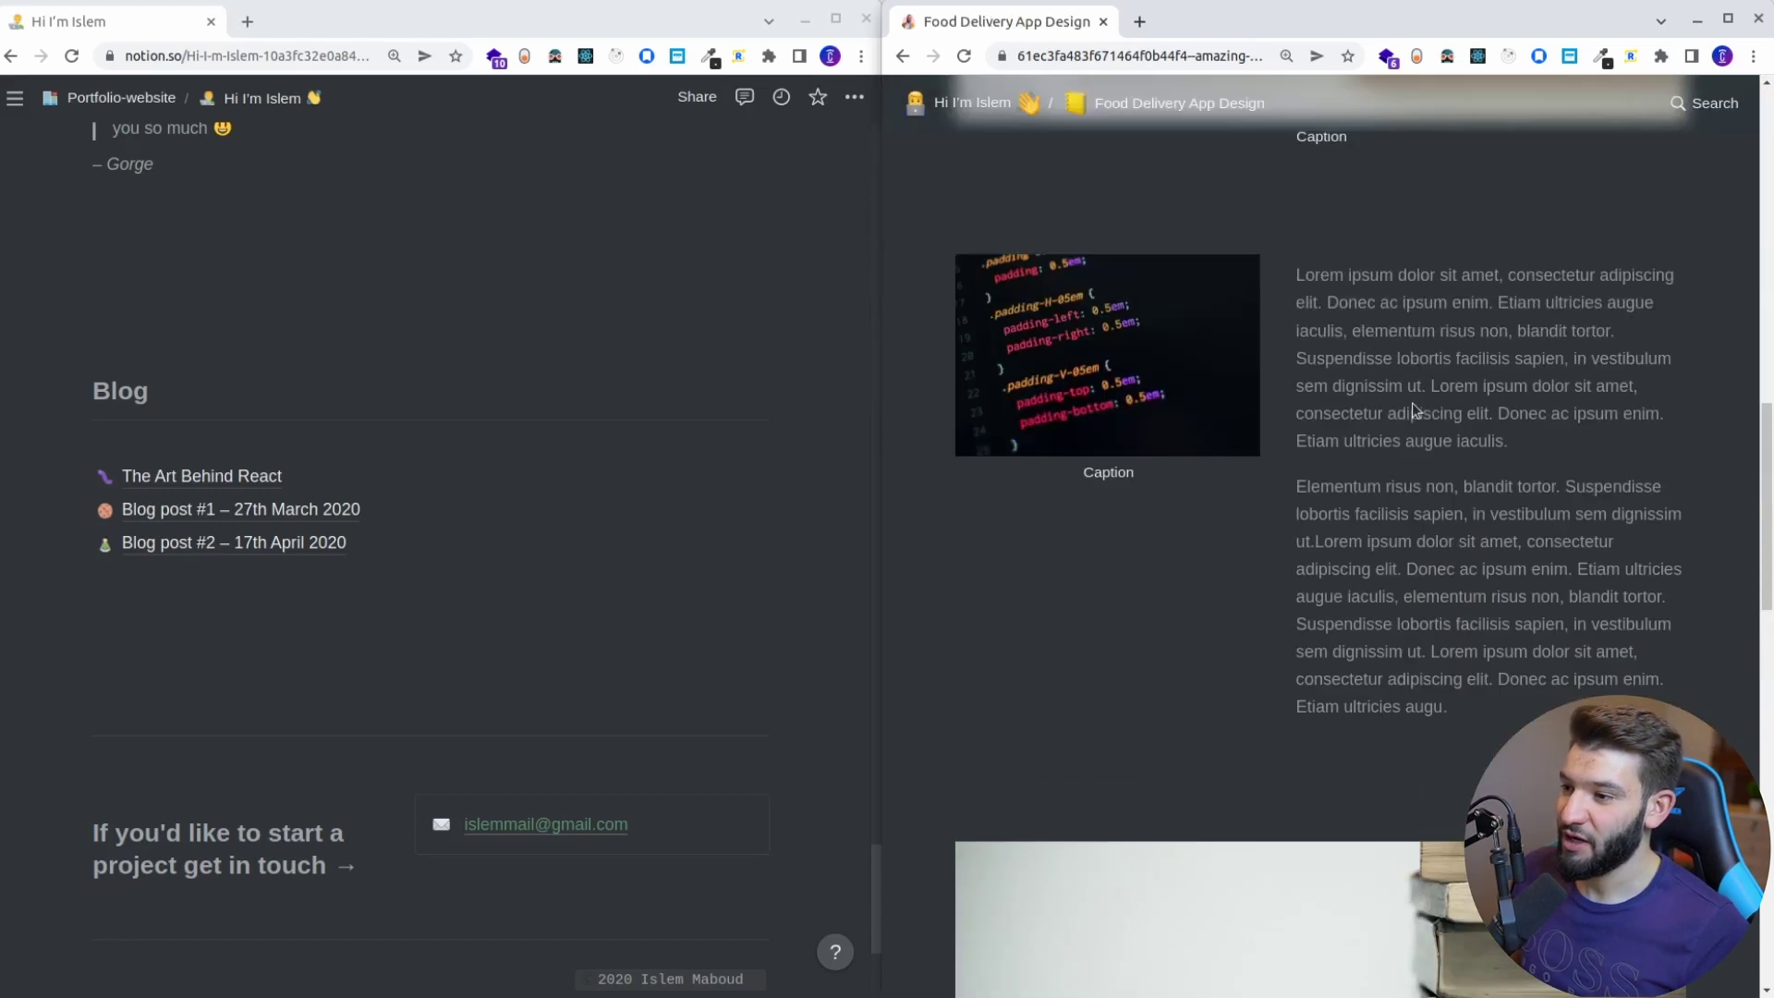
pyautogui.moveTo(1346, 274); pyautogui.dragTo(1553, 679)
pyautogui.scroll(-10, 1129, 376)
pyautogui.scroll(-6, 1196, 367)
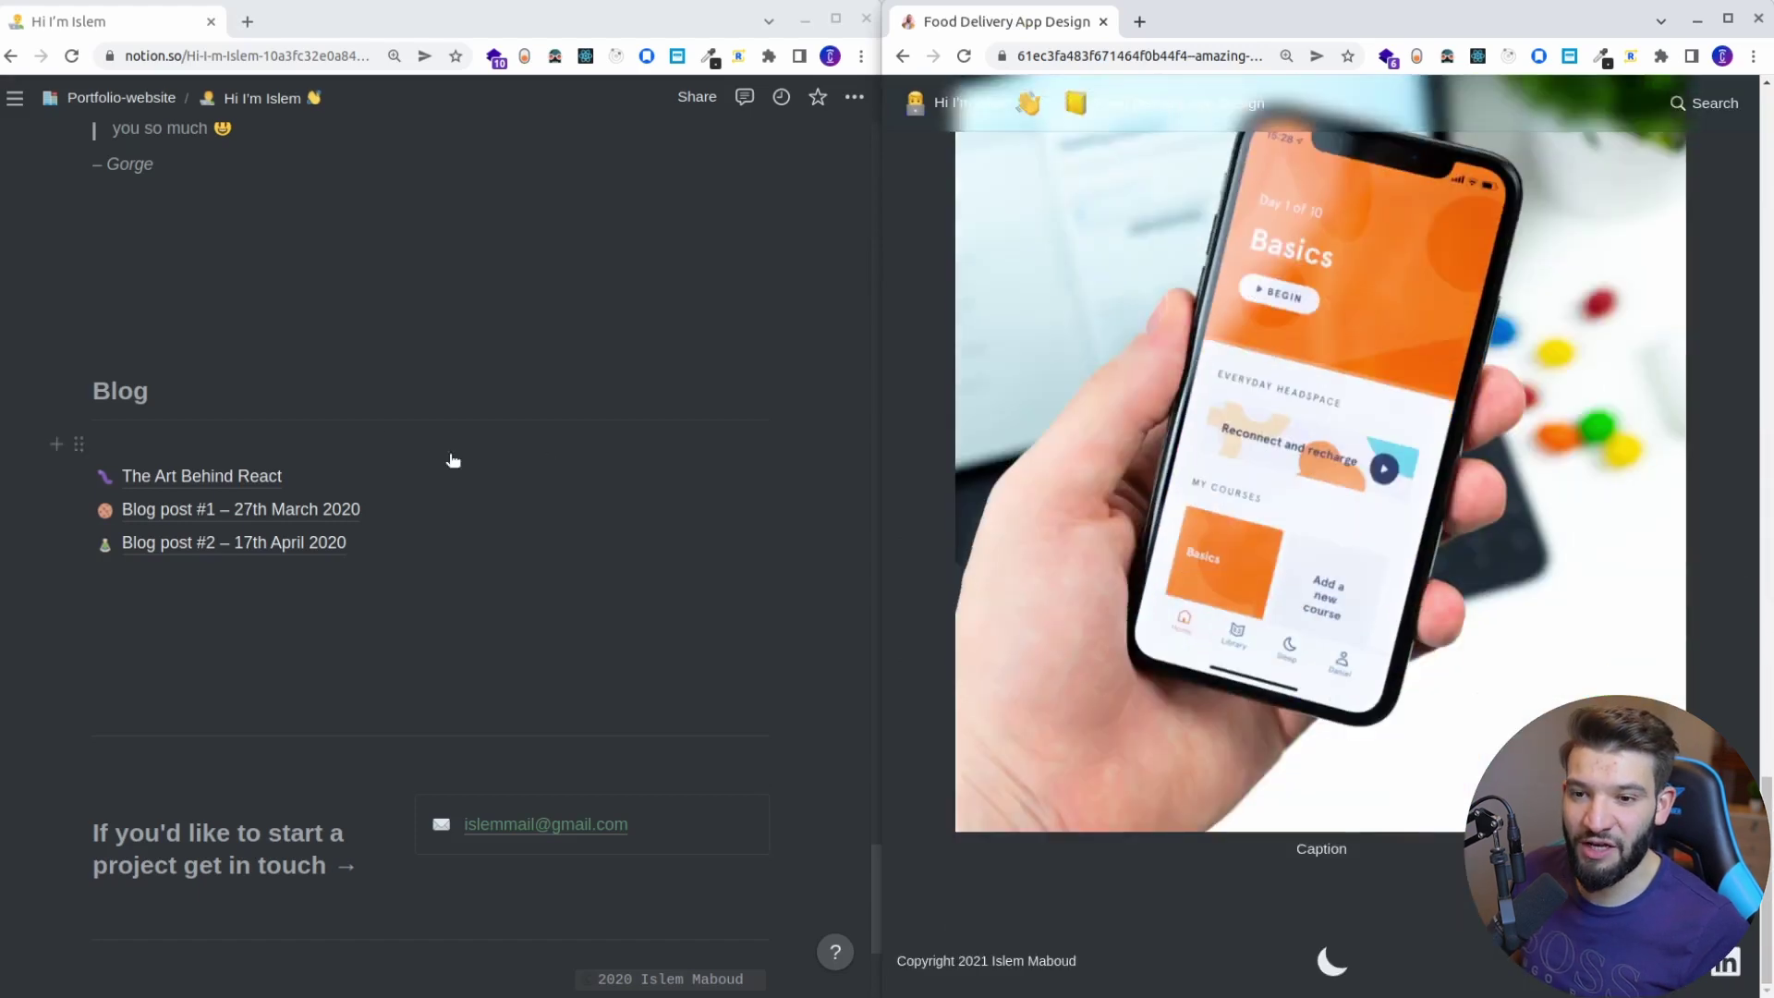
pyautogui.scroll(15, 393, 457)
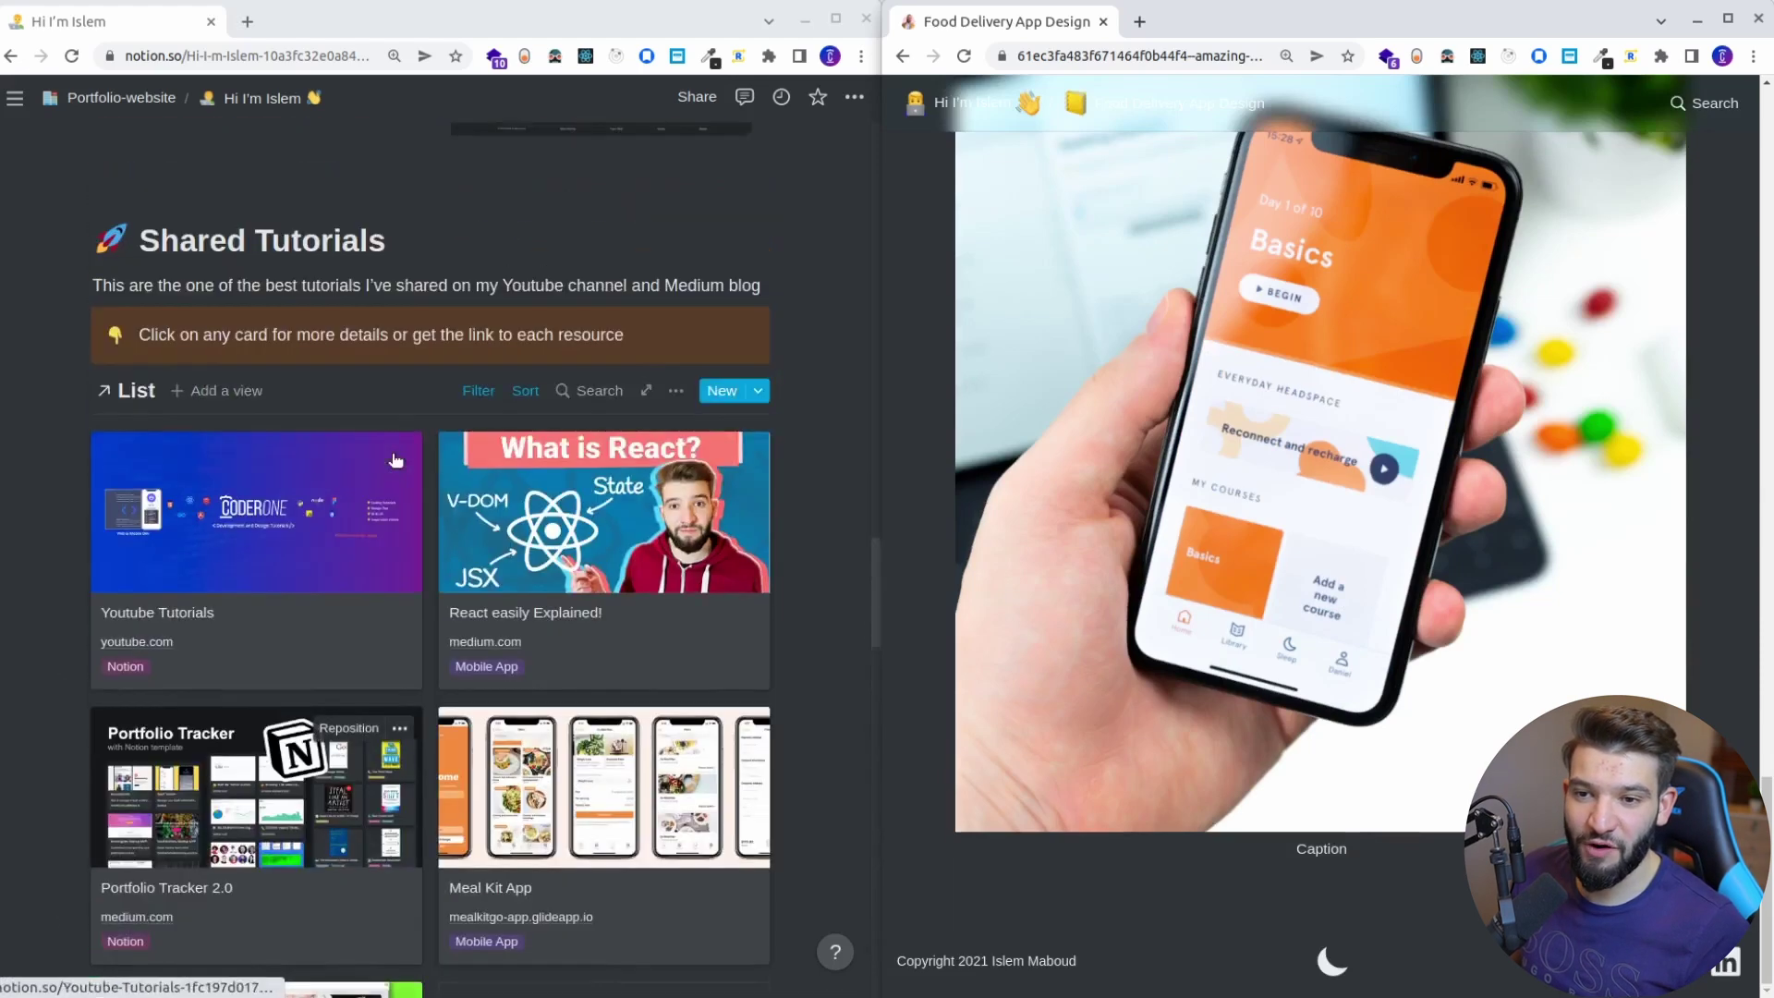
pyautogui.scroll(10, 393, 453)
pyautogui.click(213, 199)
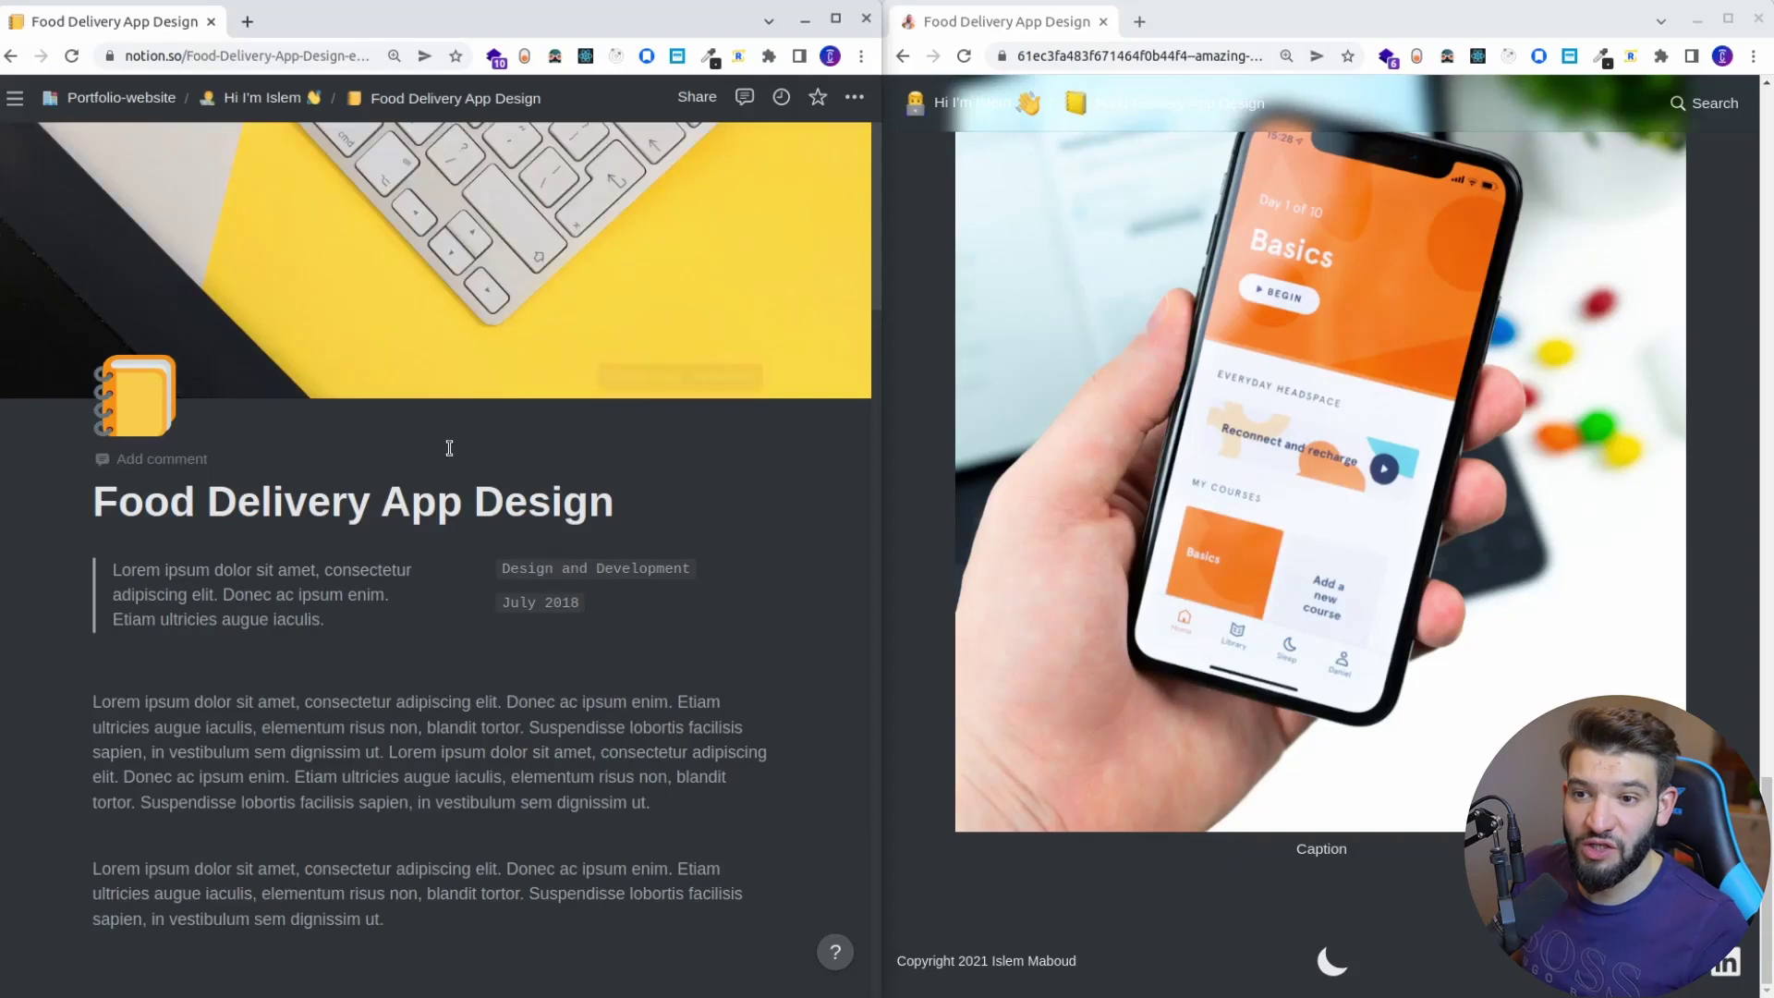
# Scroll up the Food Delivery App Design page in Notion to compare it with the live site.
pyautogui.scroll(15, 1437, 430)
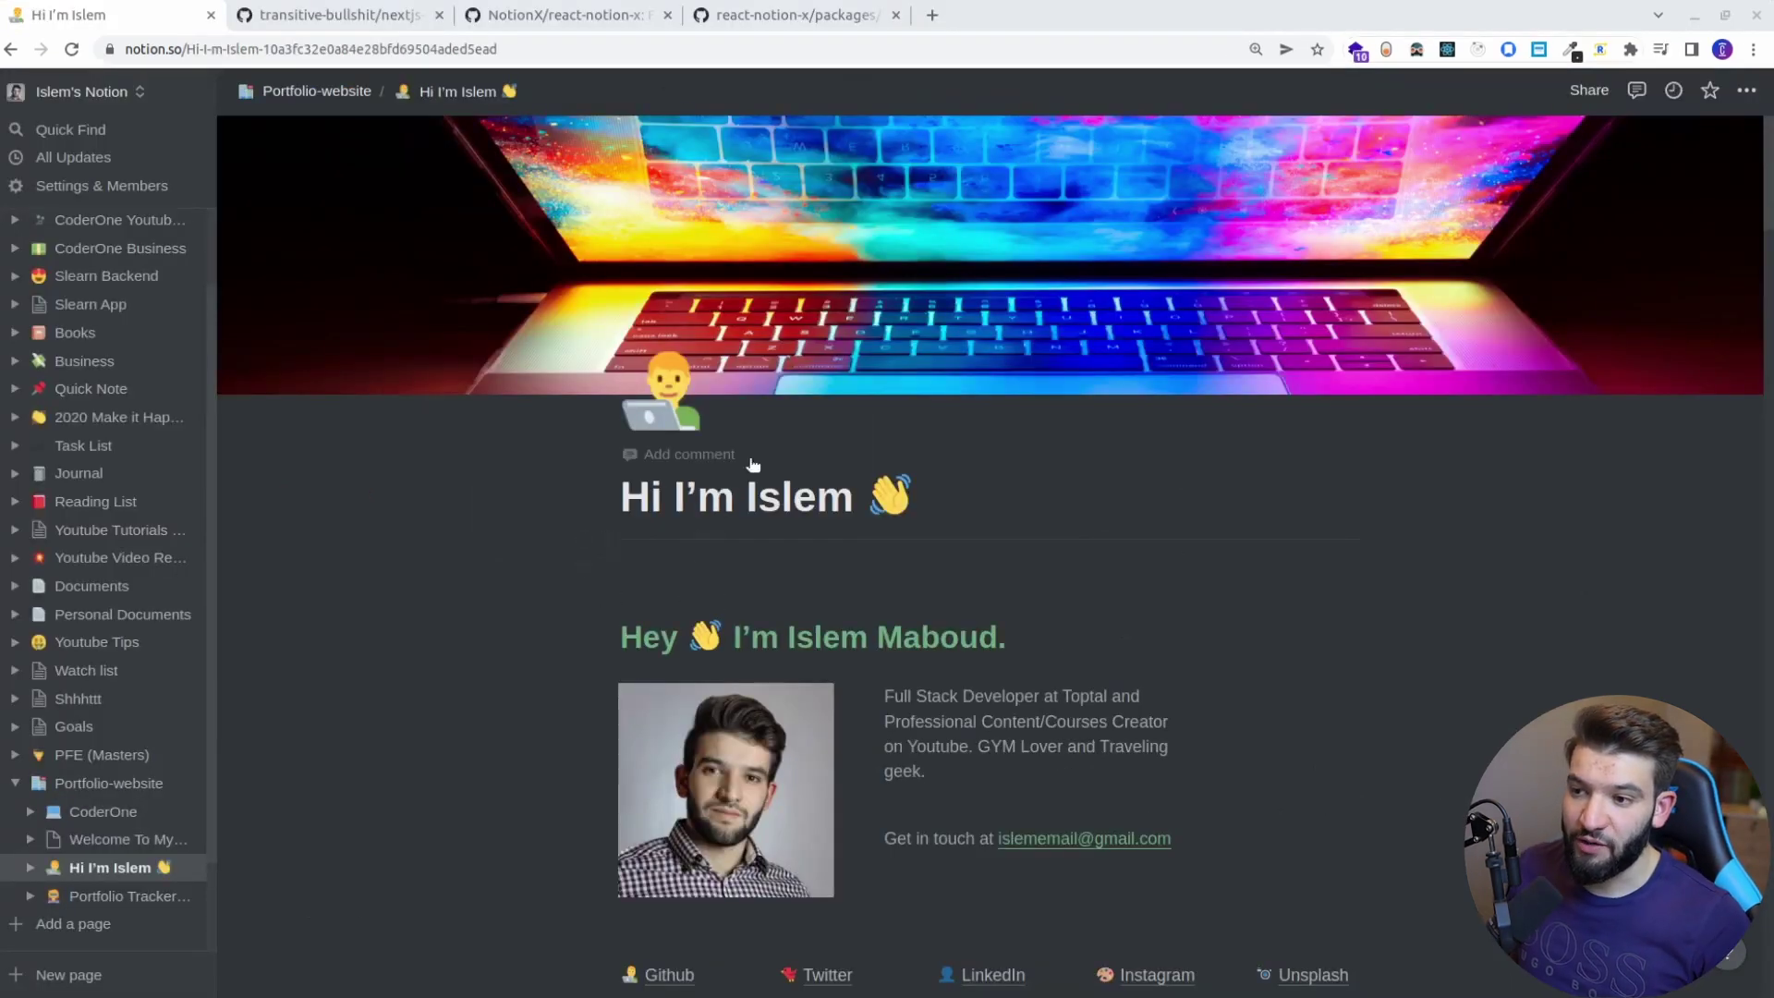
# Scroll through the Hi I'm Islem page in Notion, then switch to the nextjs-notion-starter-kit repository.
pyautogui.scroll(-15, 823, 491)
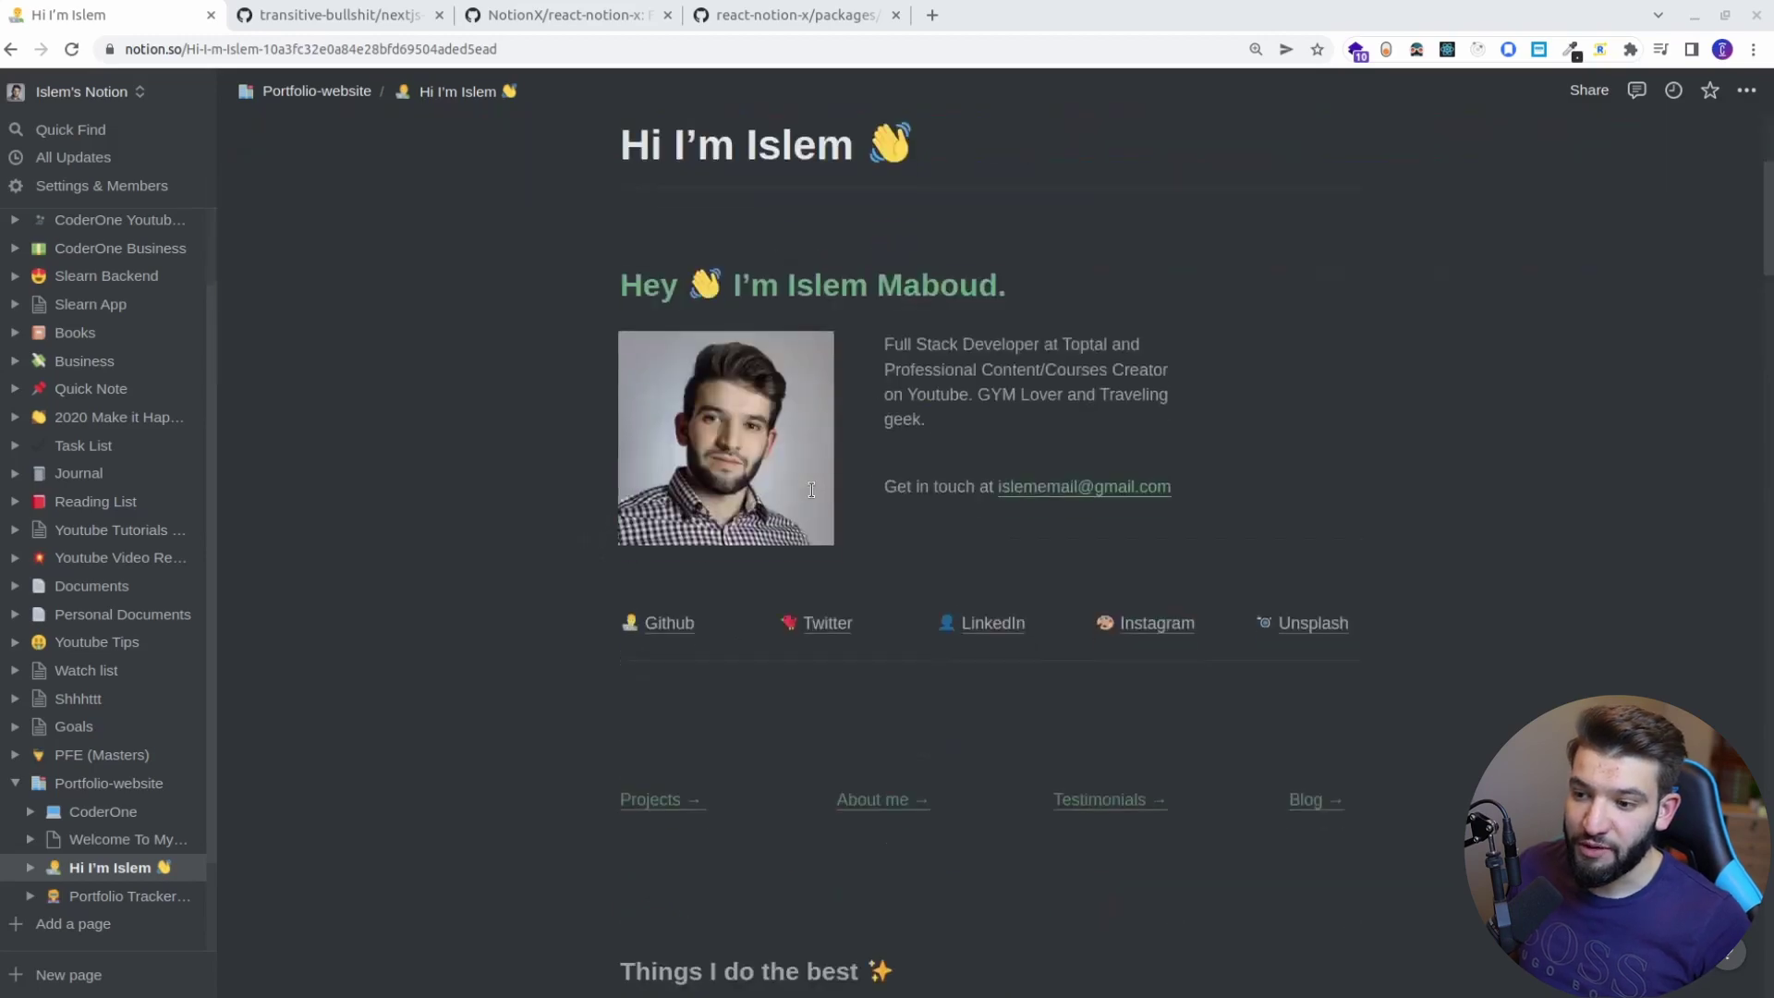
pyautogui.scroll(20, 811, 491)
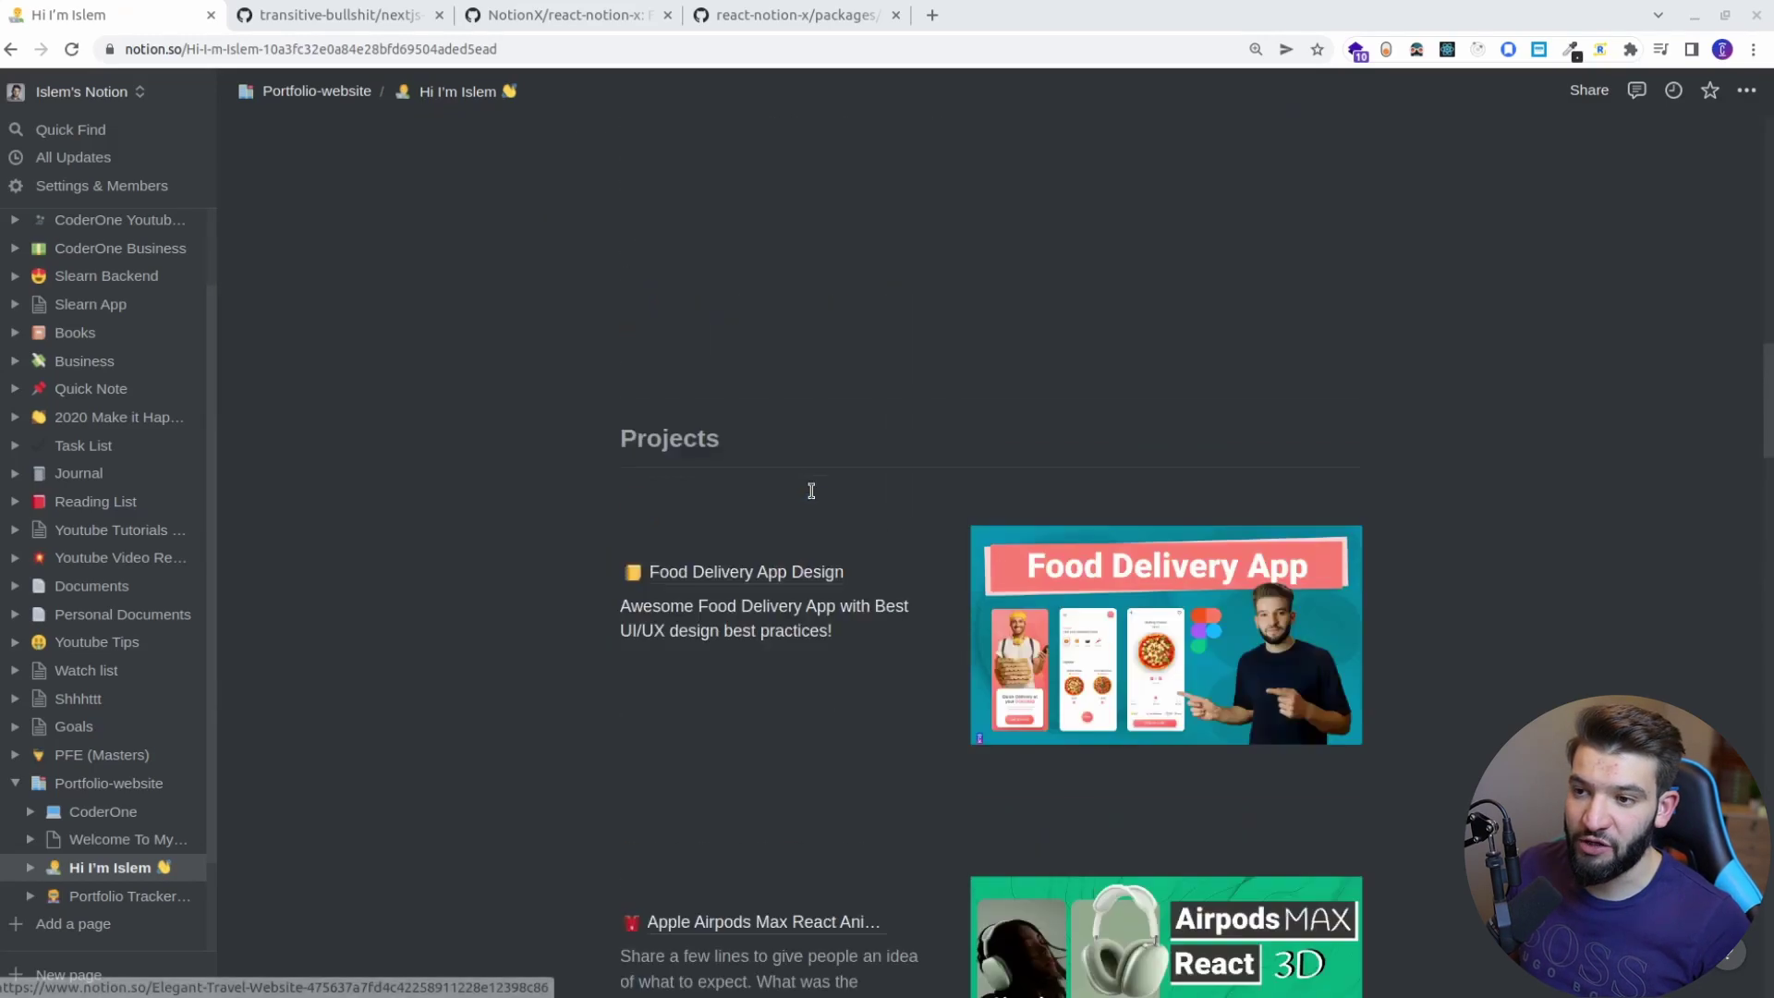
pyautogui.scroll(4, 952, 348)
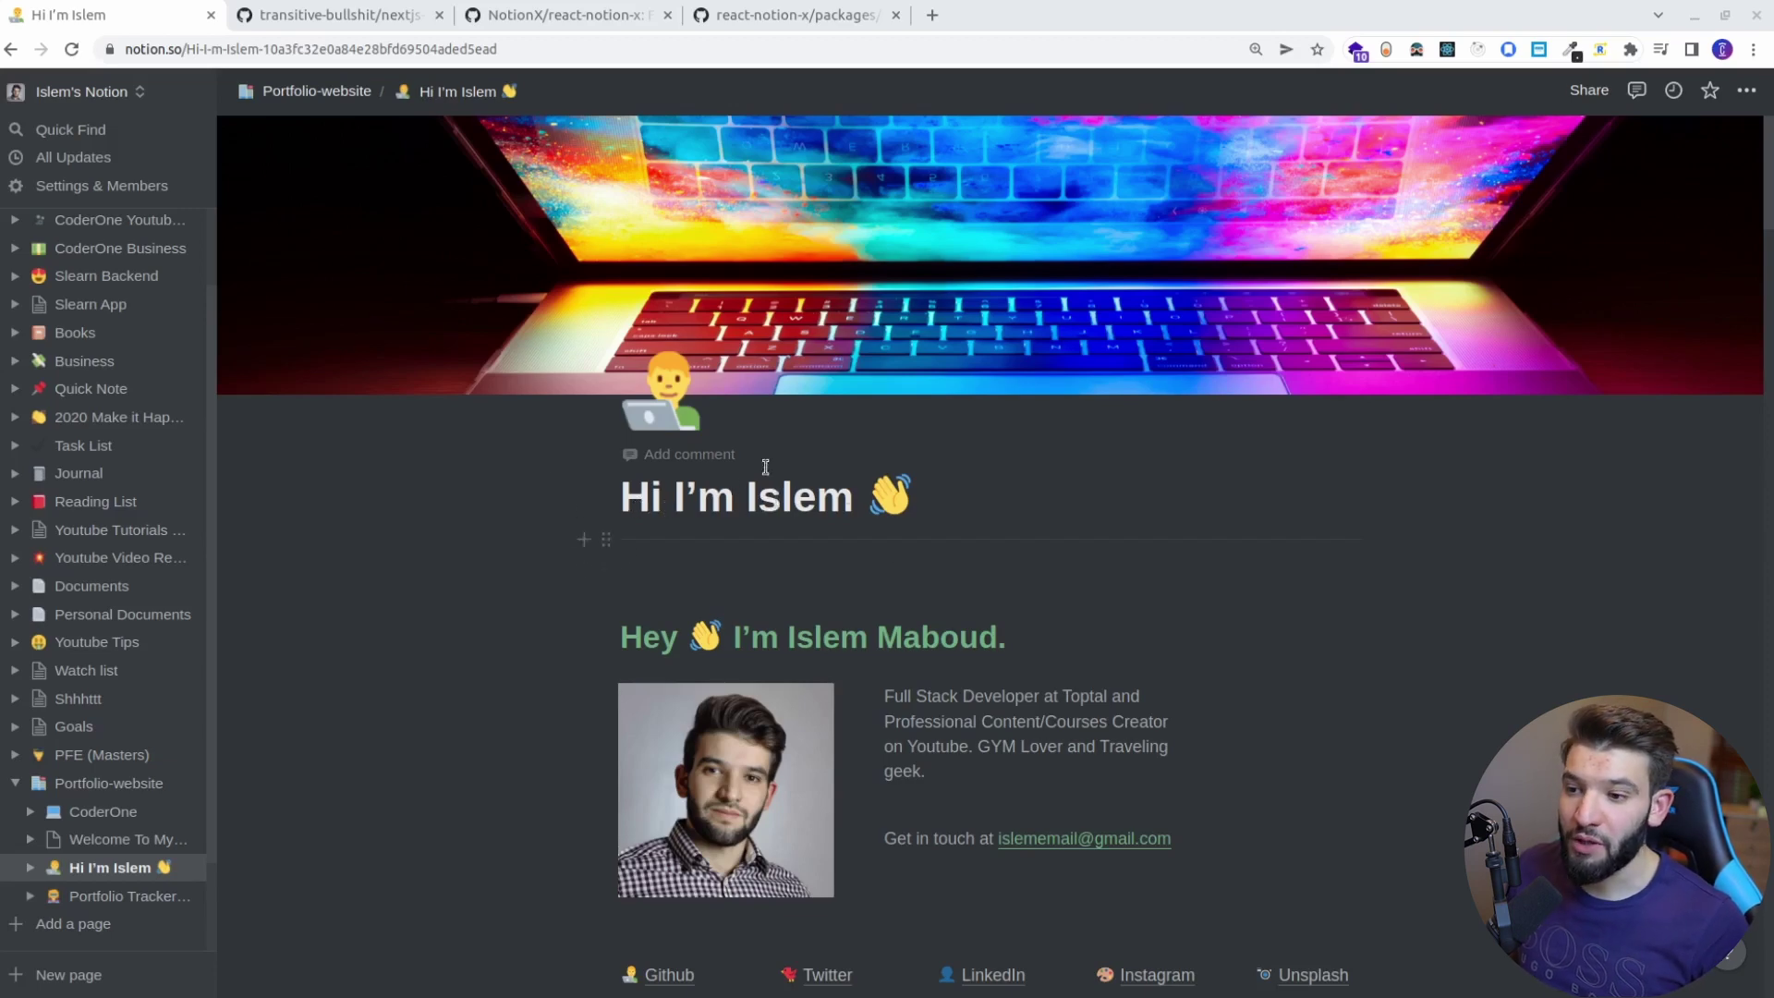
pyautogui.scroll(-20, 896, 554)
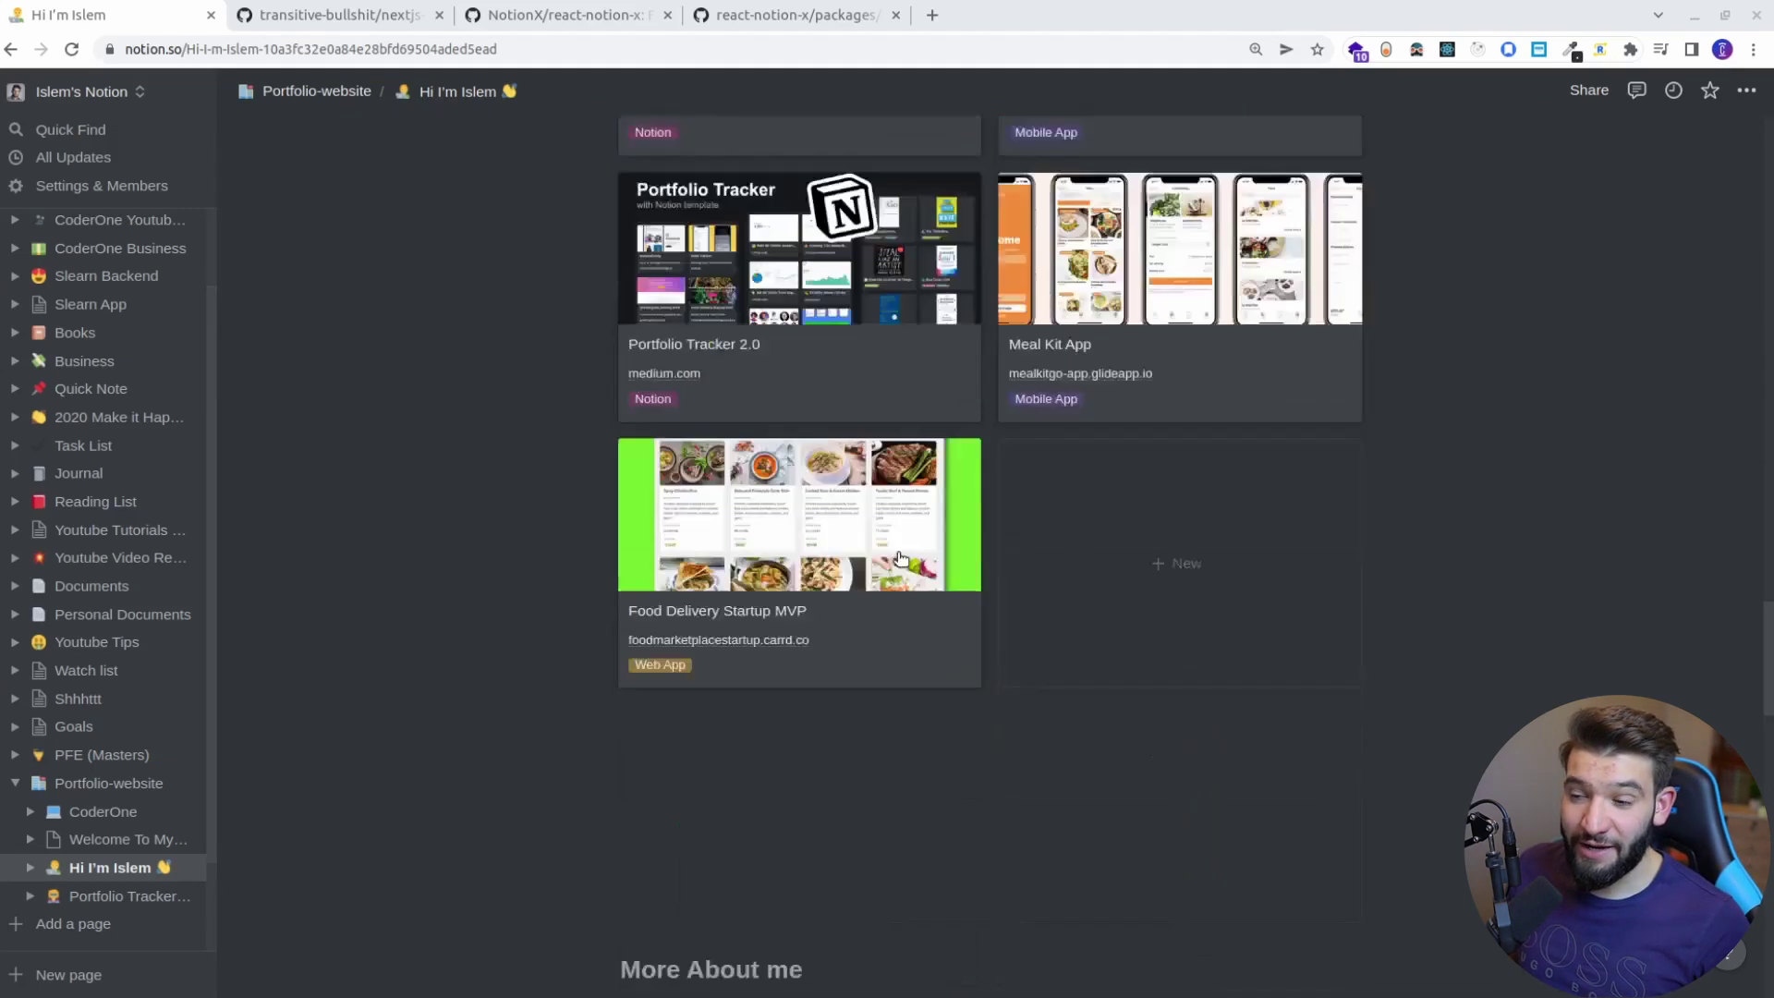
pyautogui.scroll(20, 898, 555)
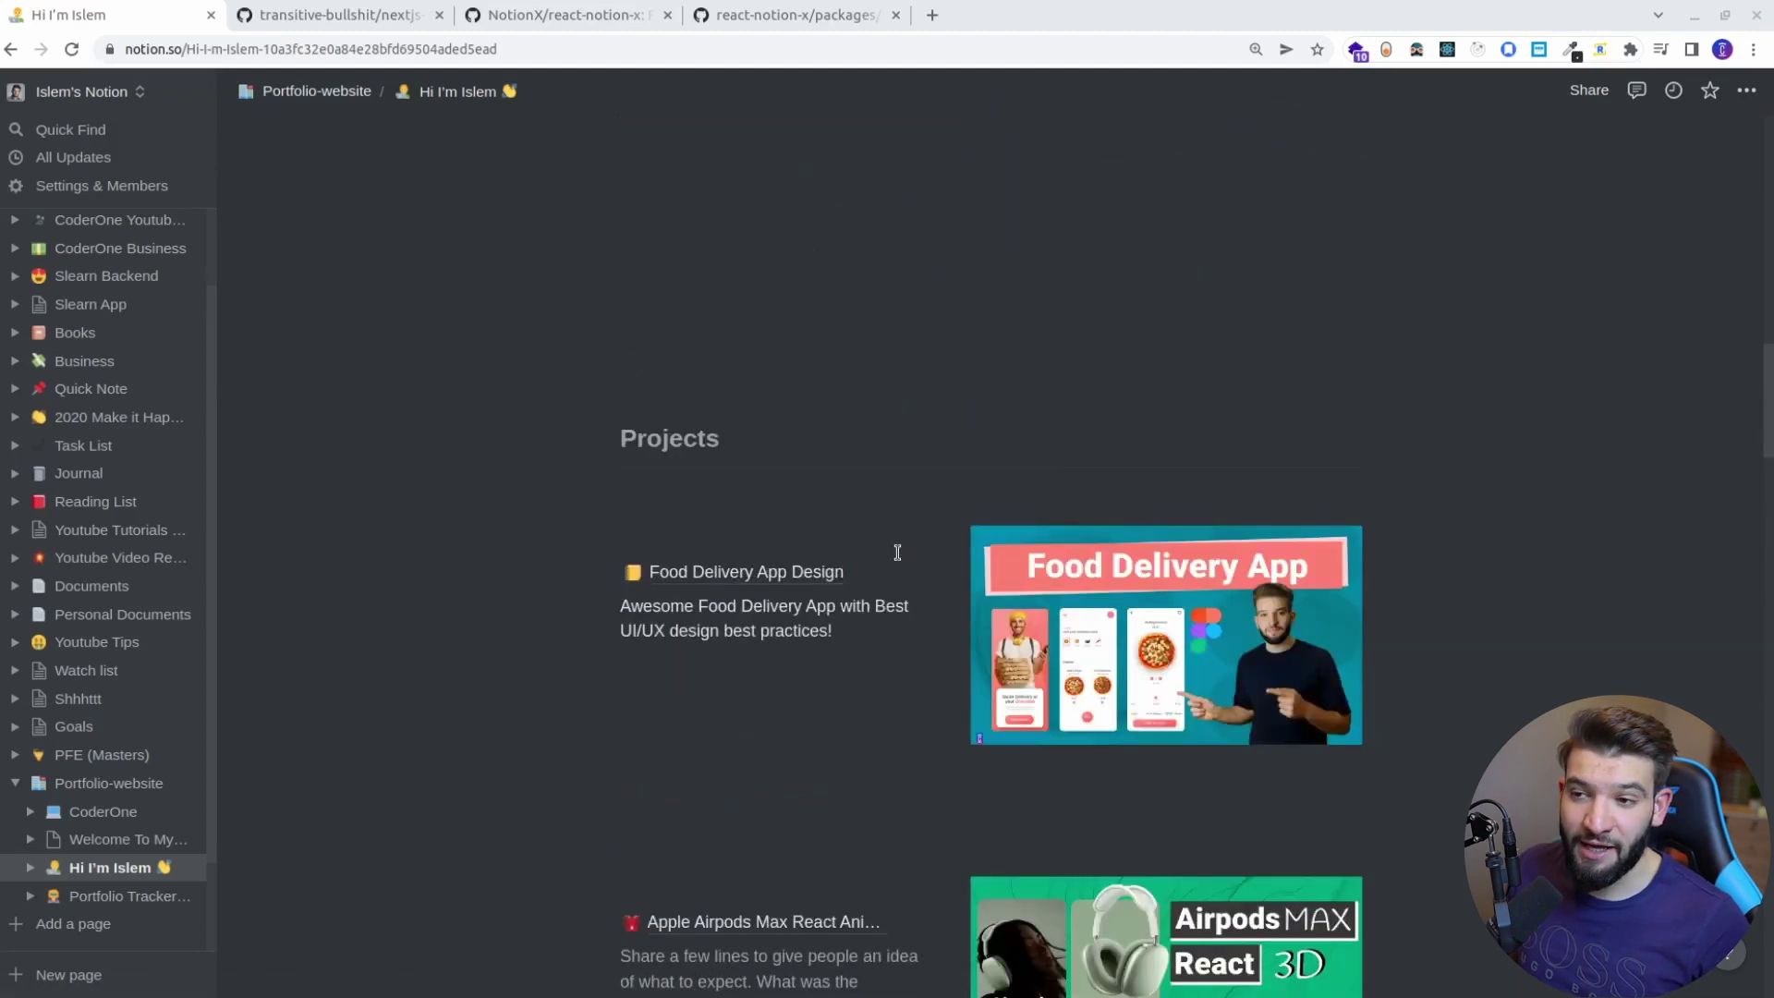
pyautogui.scroll(15, 897, 552)
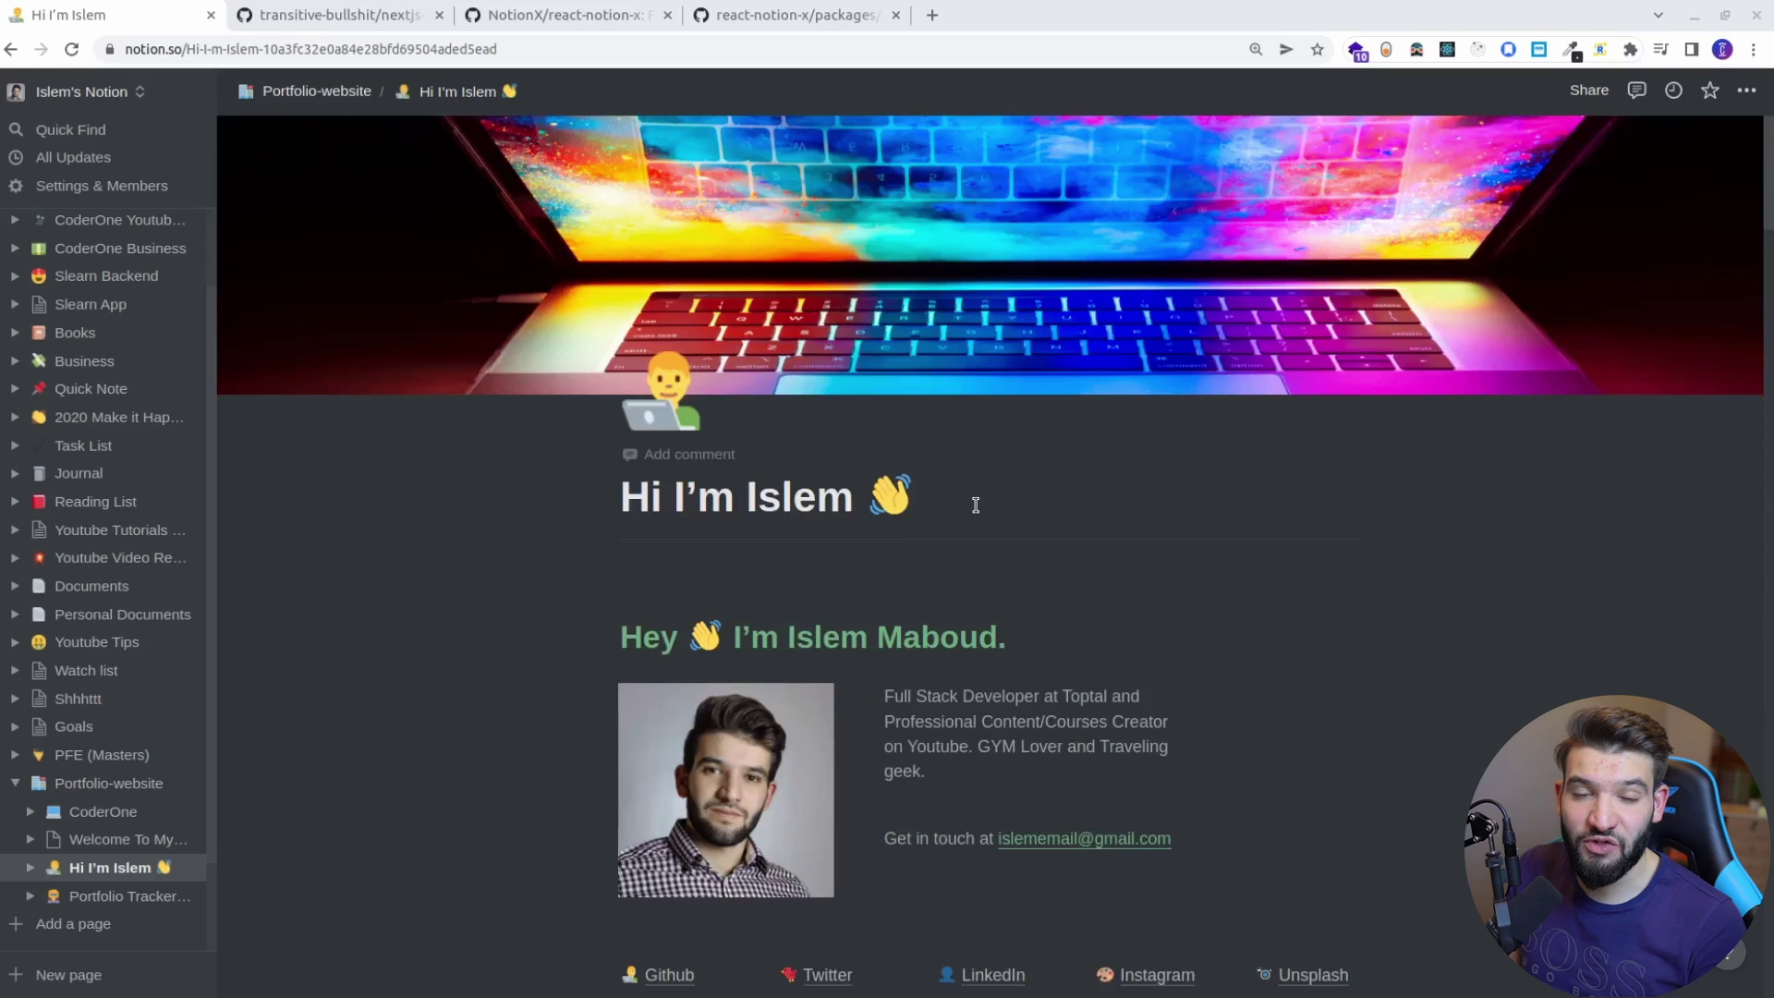
pyautogui.moveTo(159, 593)
pyautogui.scroll(-2, 159, 593)
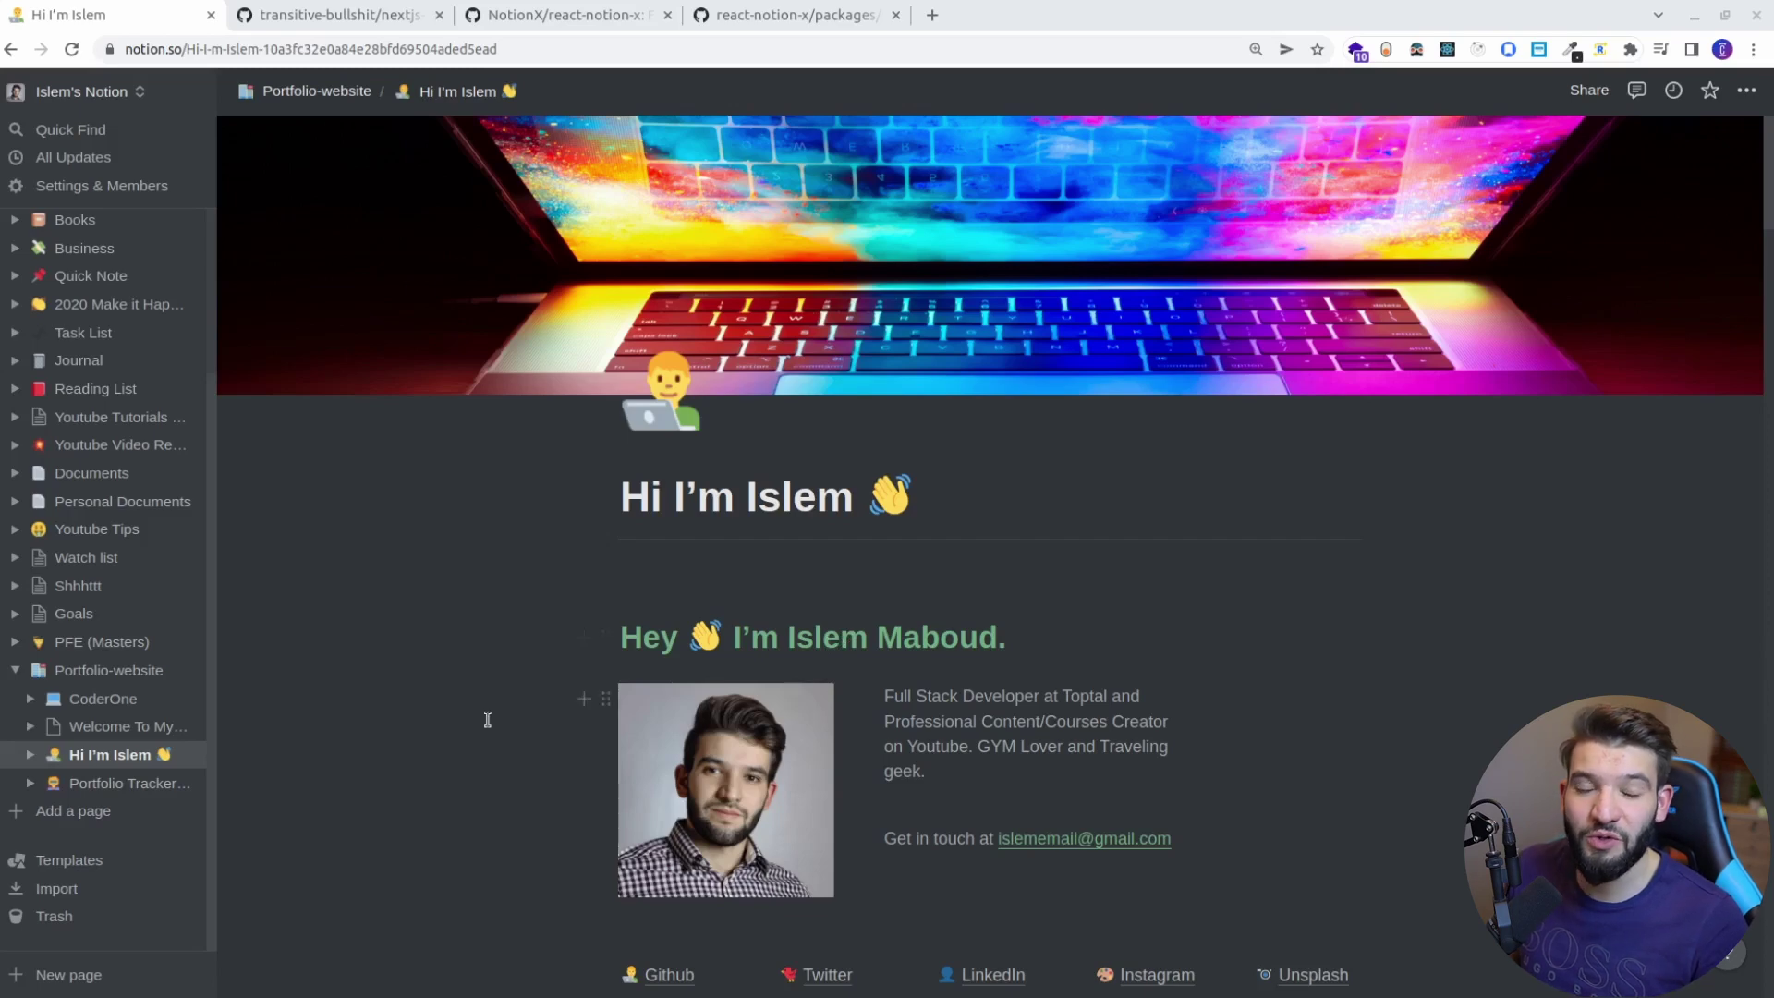
pyautogui.click(334, 13)
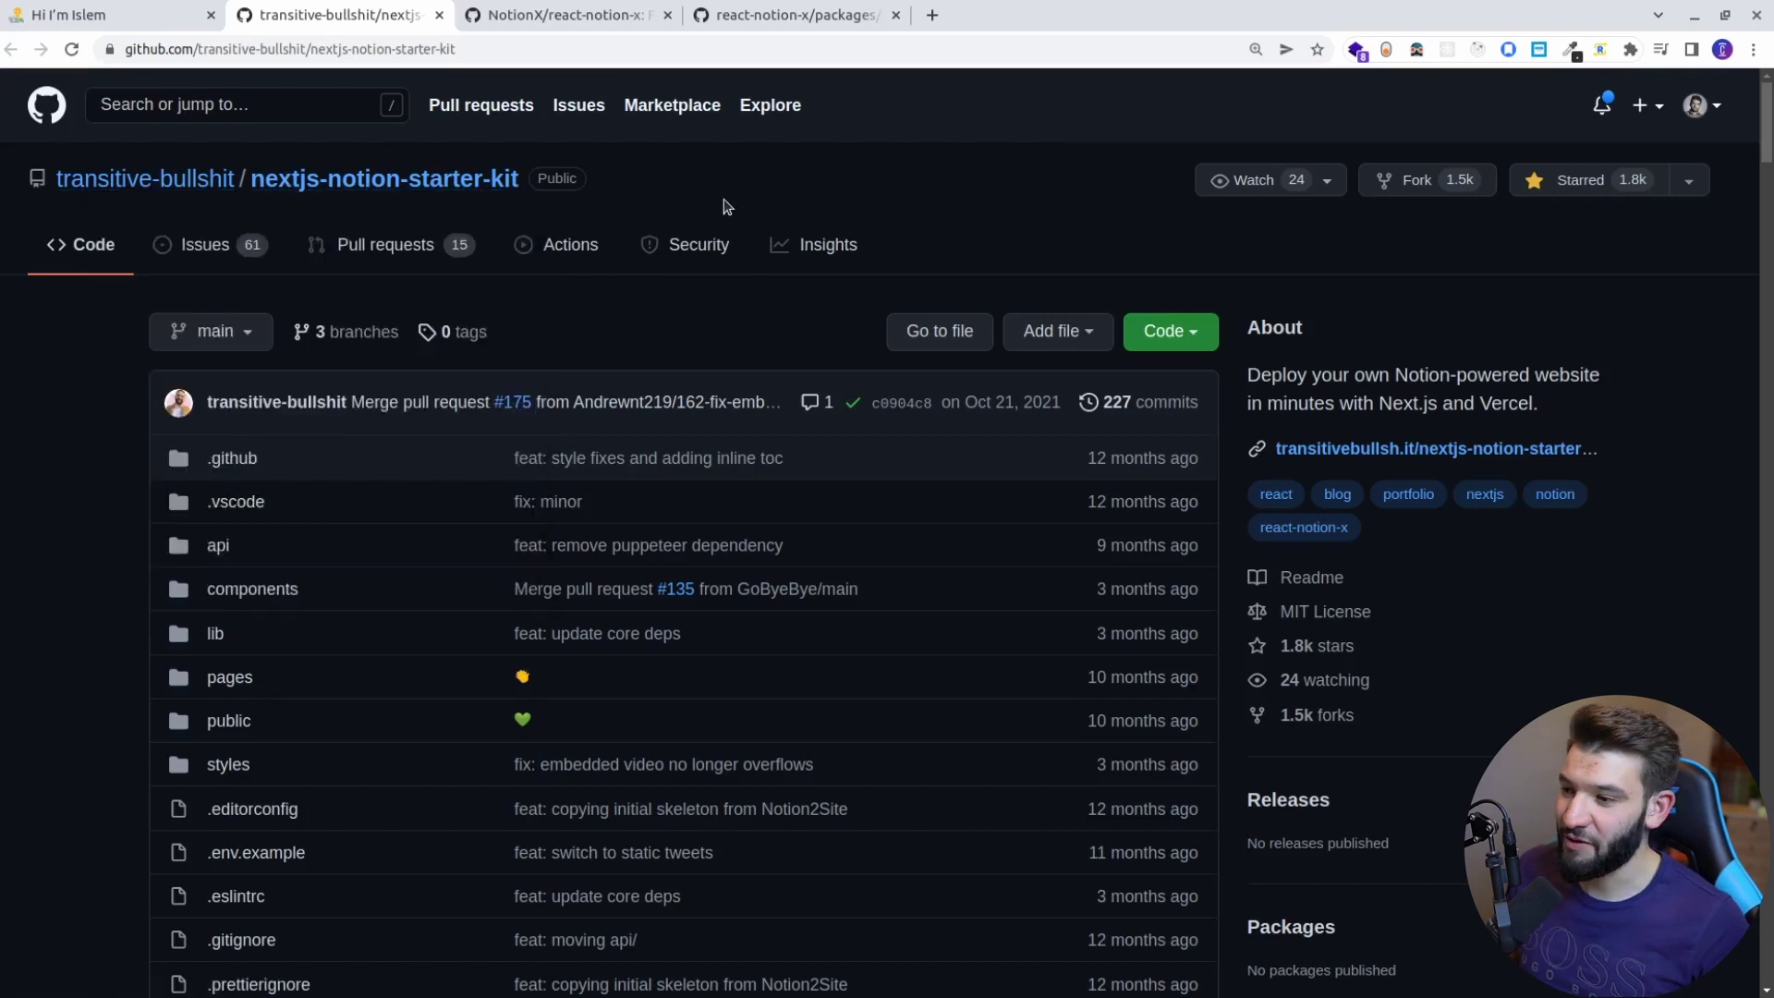
pyautogui.scroll(-10, 887, 284)
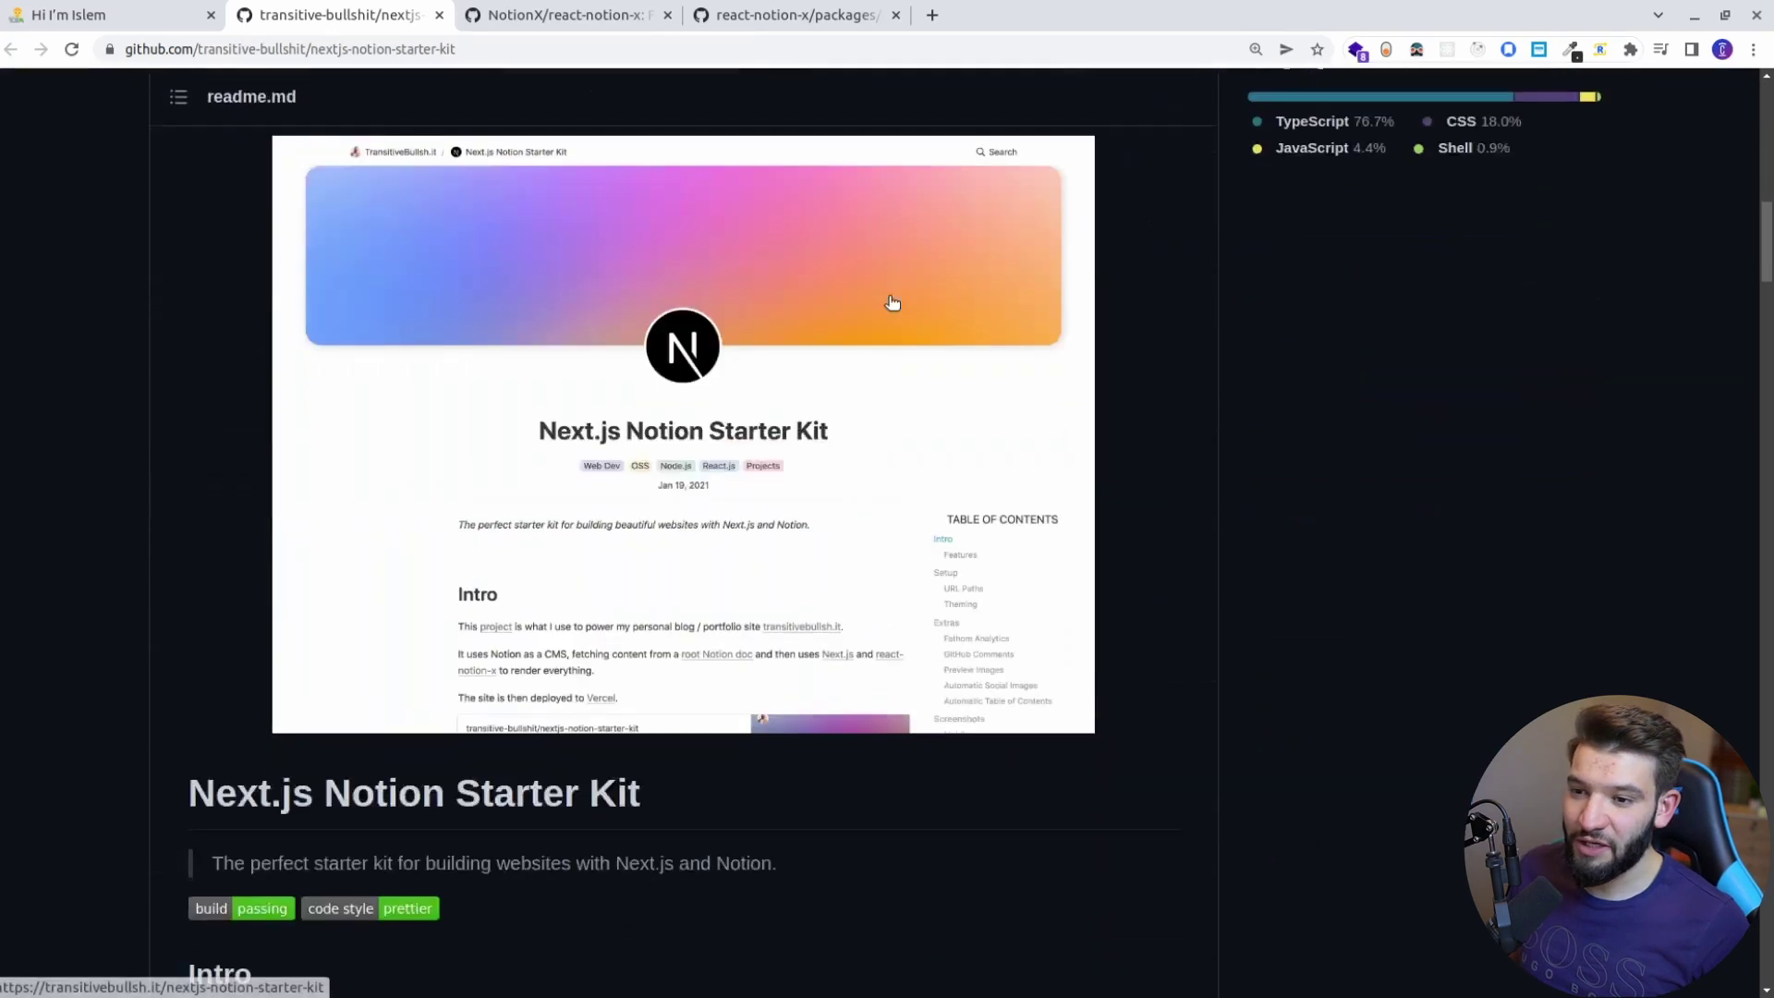
pyautogui.scroll(10, 892, 303)
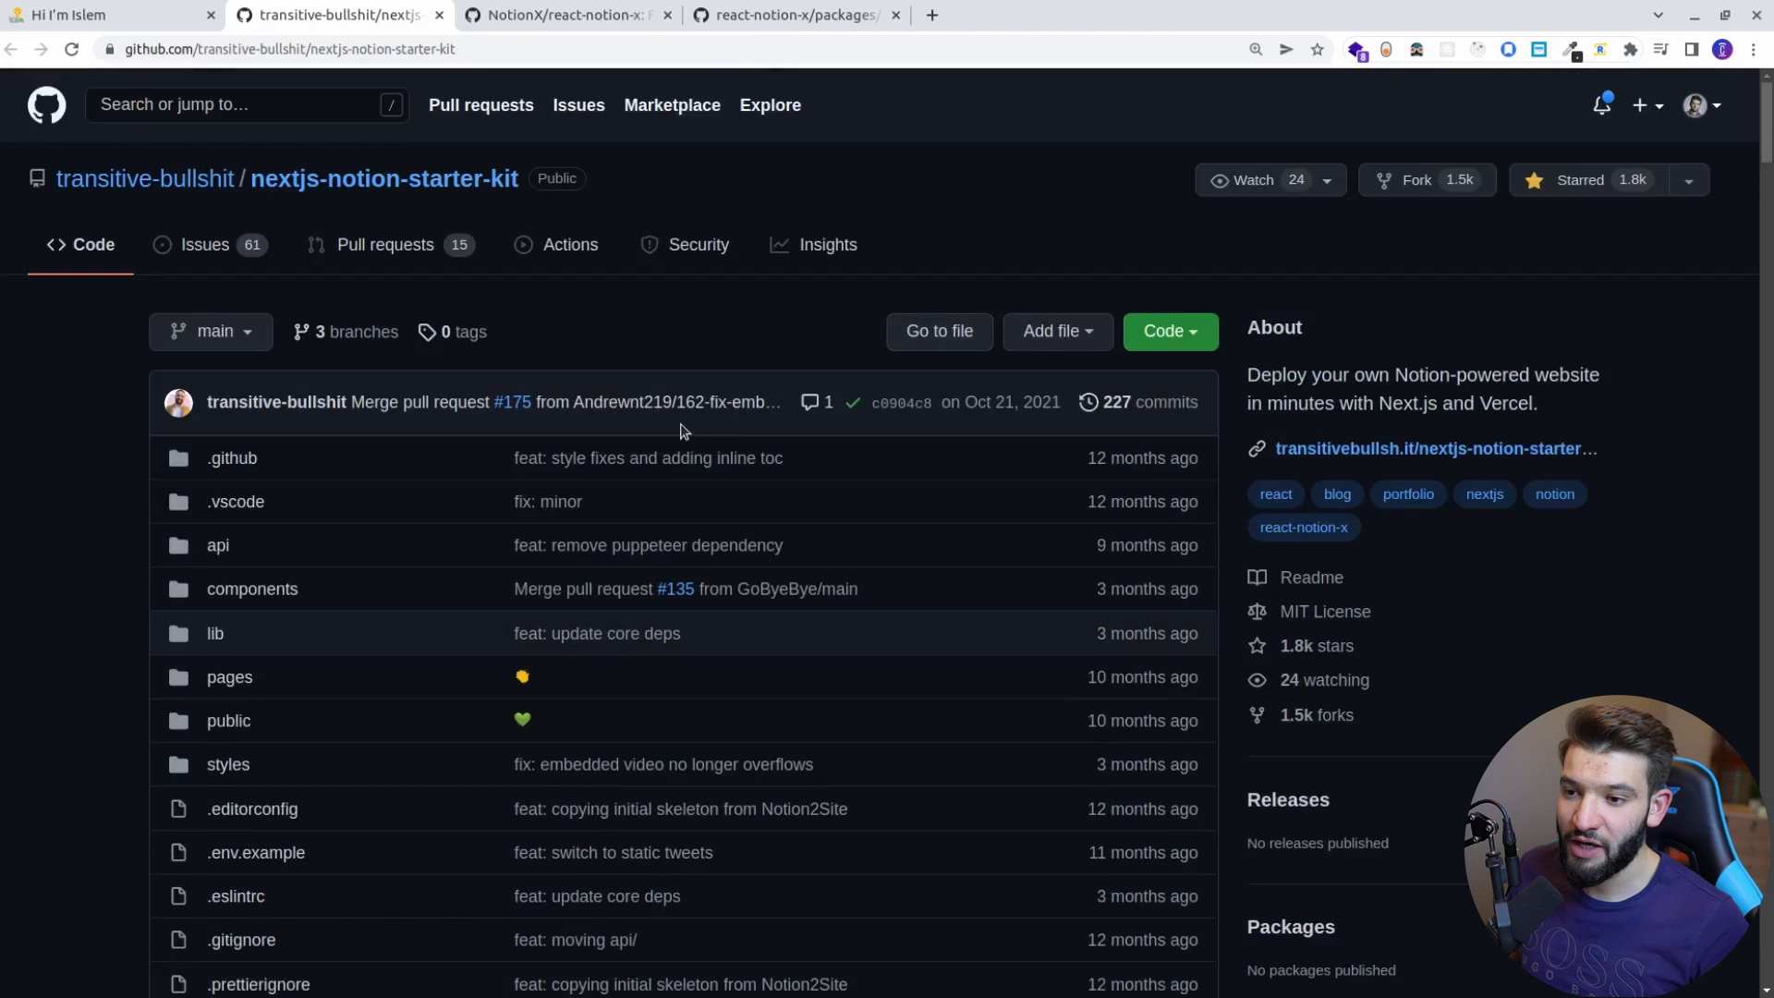
pyautogui.scroll(-10, 683, 431)
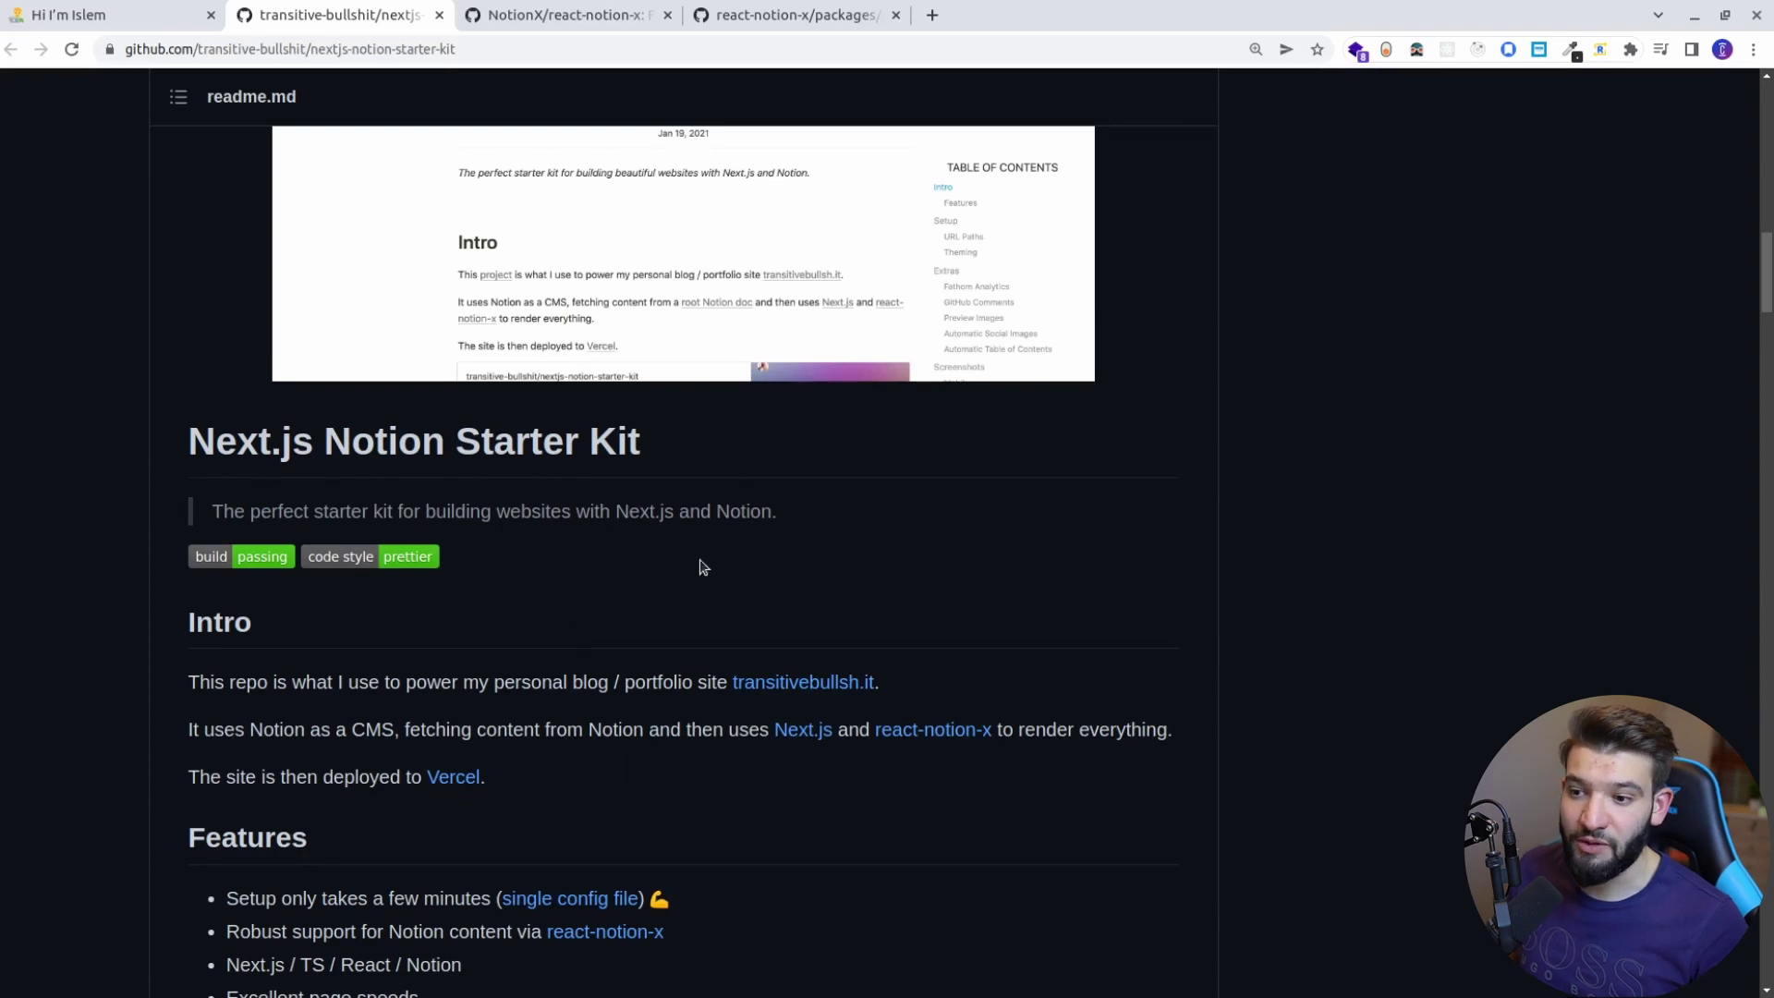
pyautogui.scroll(-8, 915, 592)
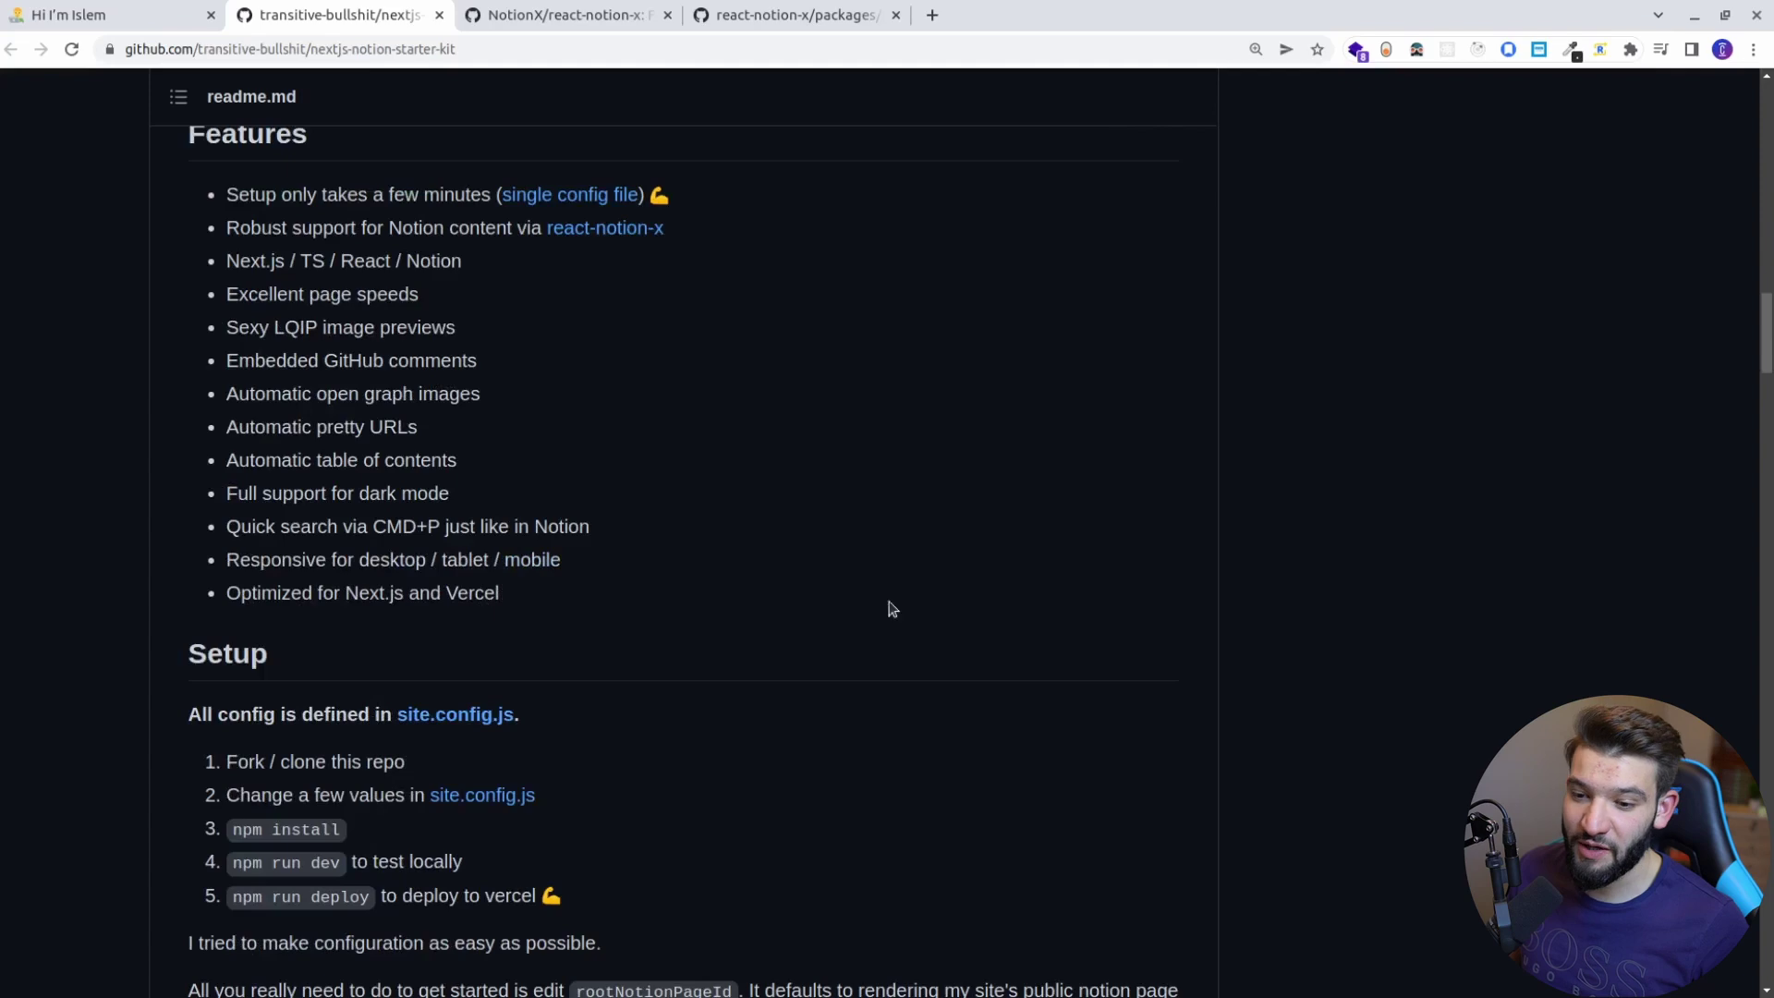
pyautogui.scroll(-4, 900, 601)
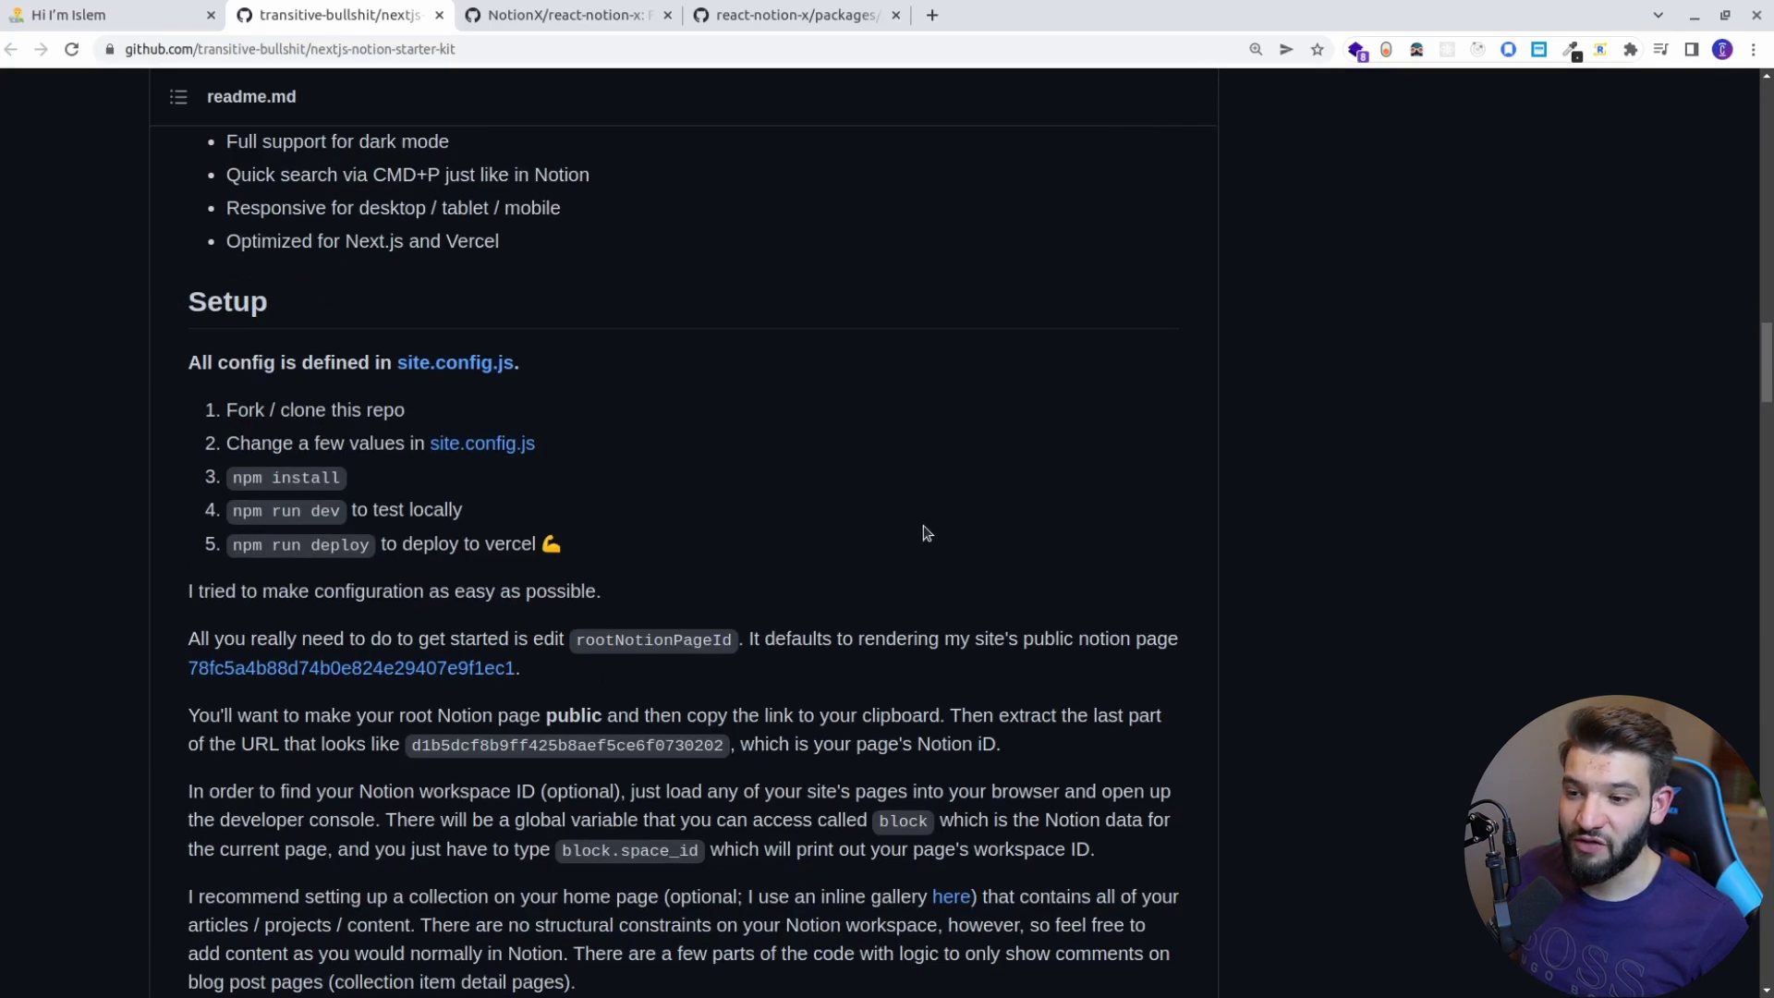
pyautogui.scroll(-4, 913, 534)
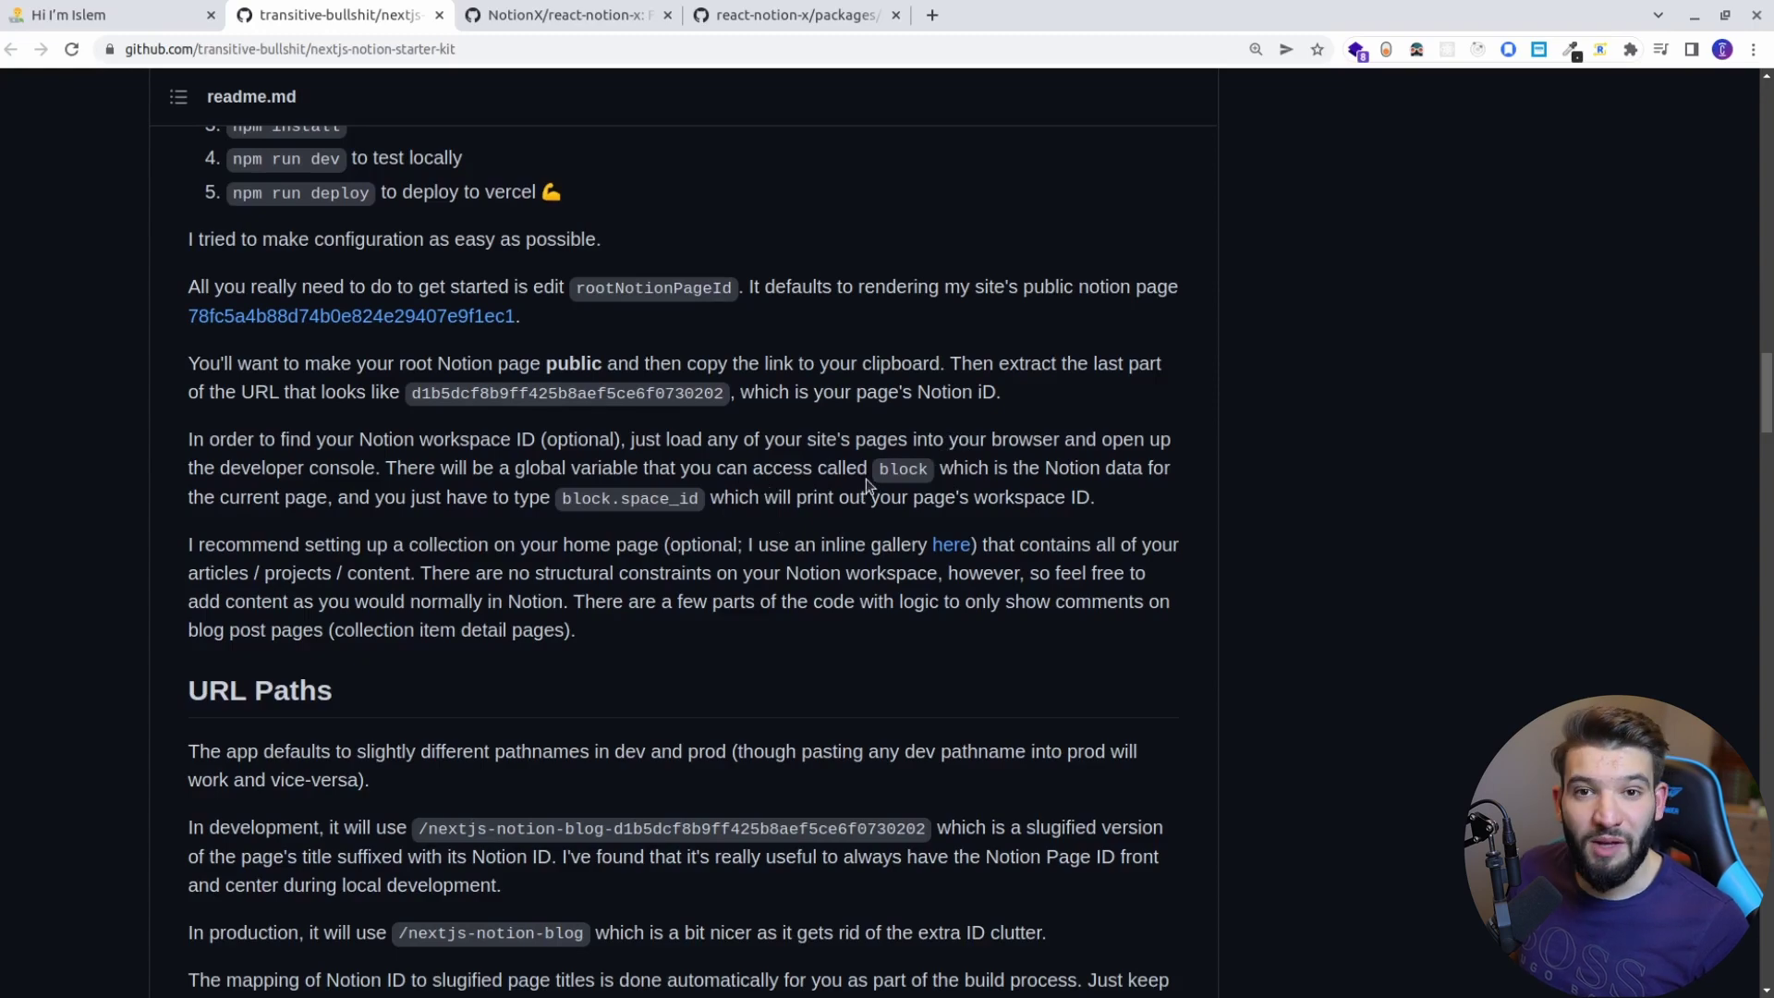
pyautogui.scroll(-10, 711, 638)
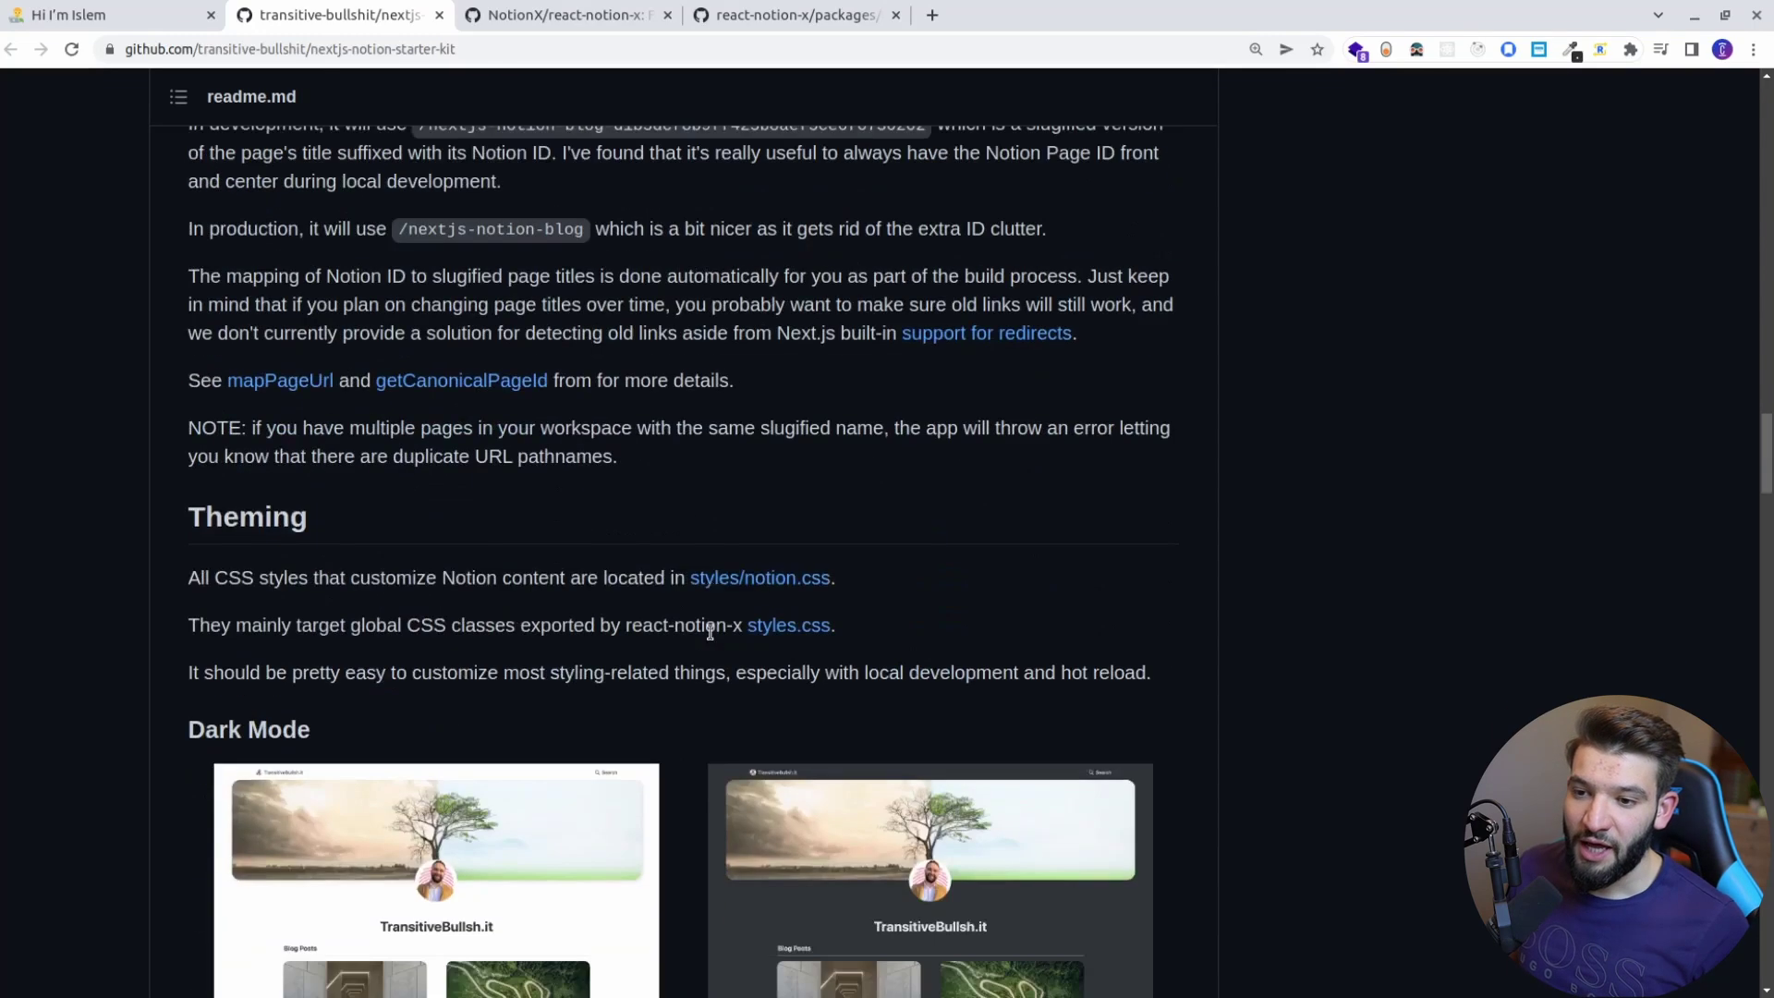
pyautogui.scroll(-6, 712, 638)
pyautogui.scroll(10, 711, 637)
pyautogui.scroll(-4, 600, 568)
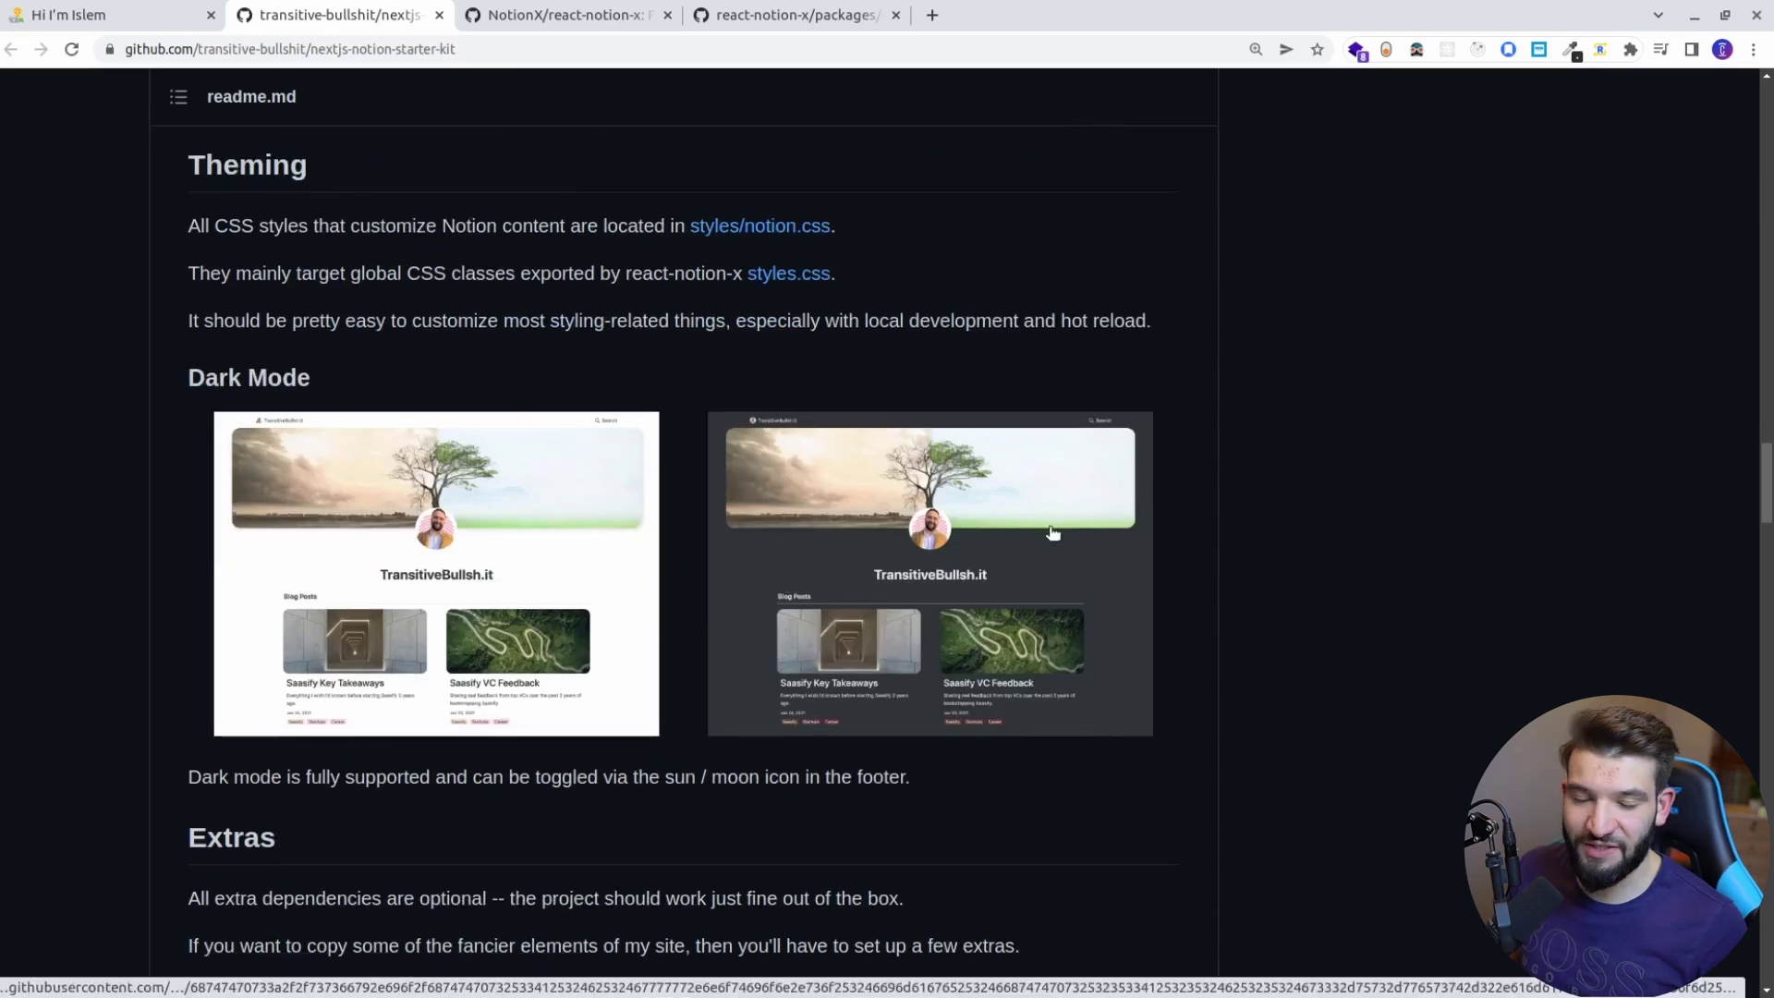
pyautogui.scroll(-13, 924, 582)
pyautogui.scroll(-20, 928, 582)
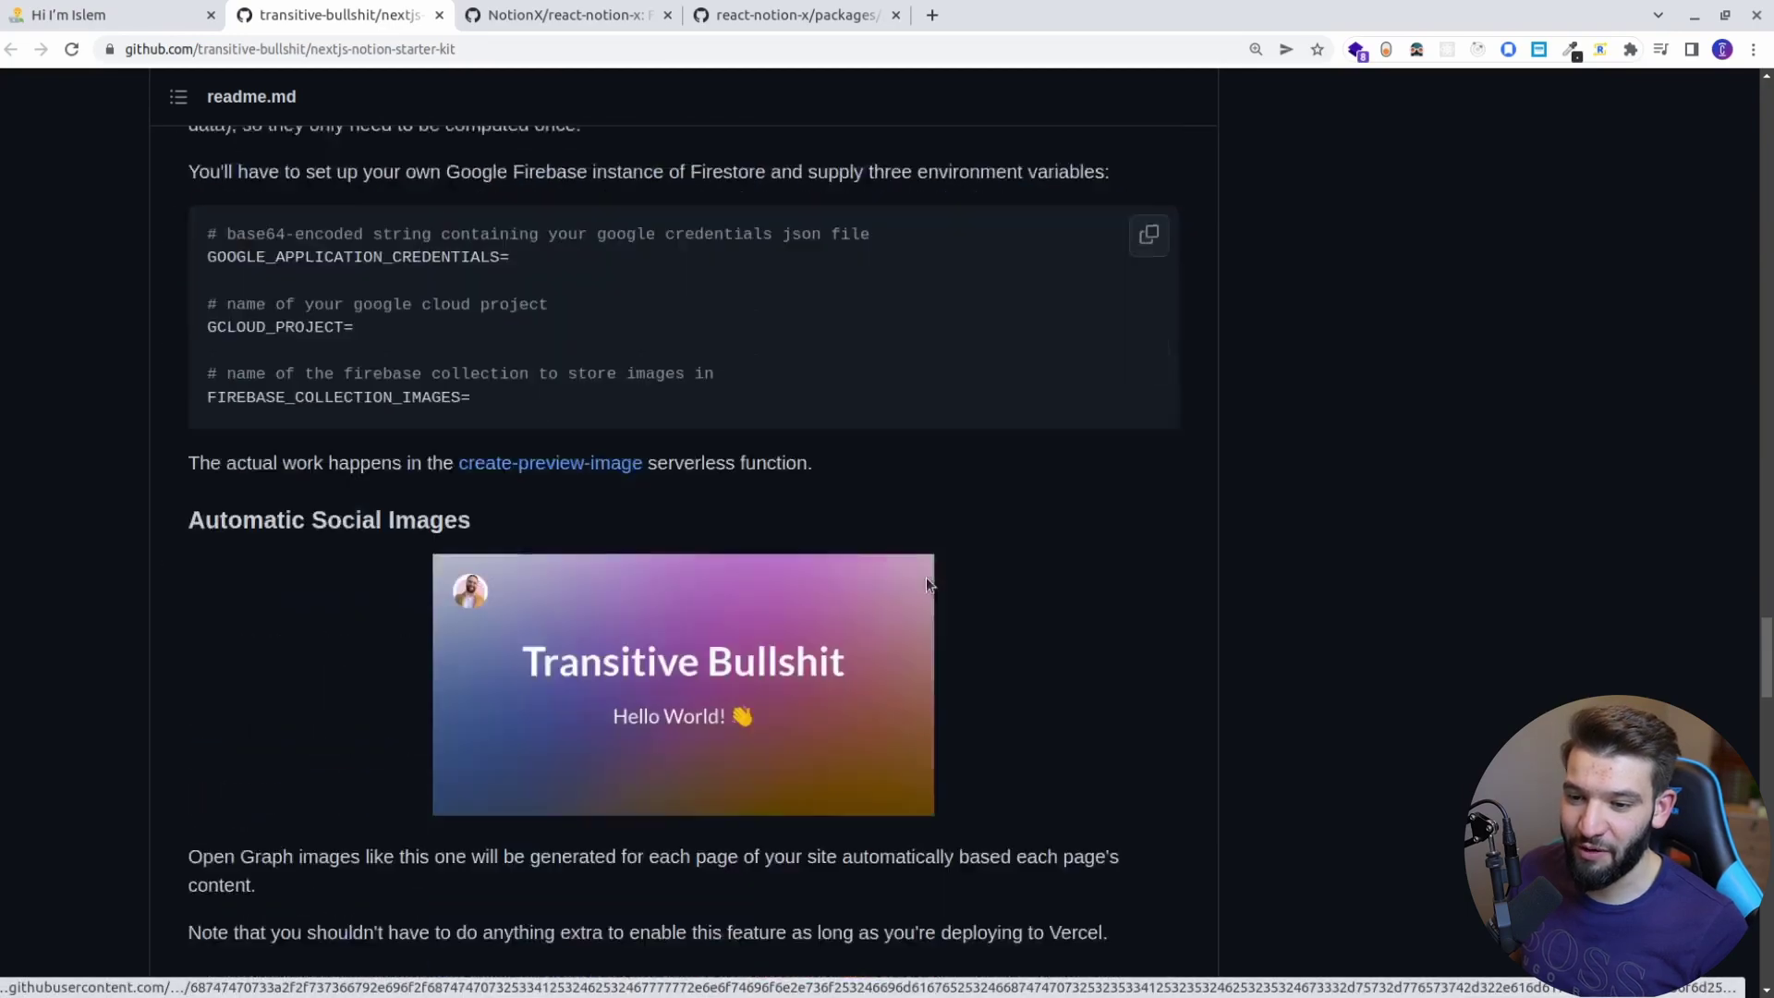
pyautogui.scroll(20, 928, 582)
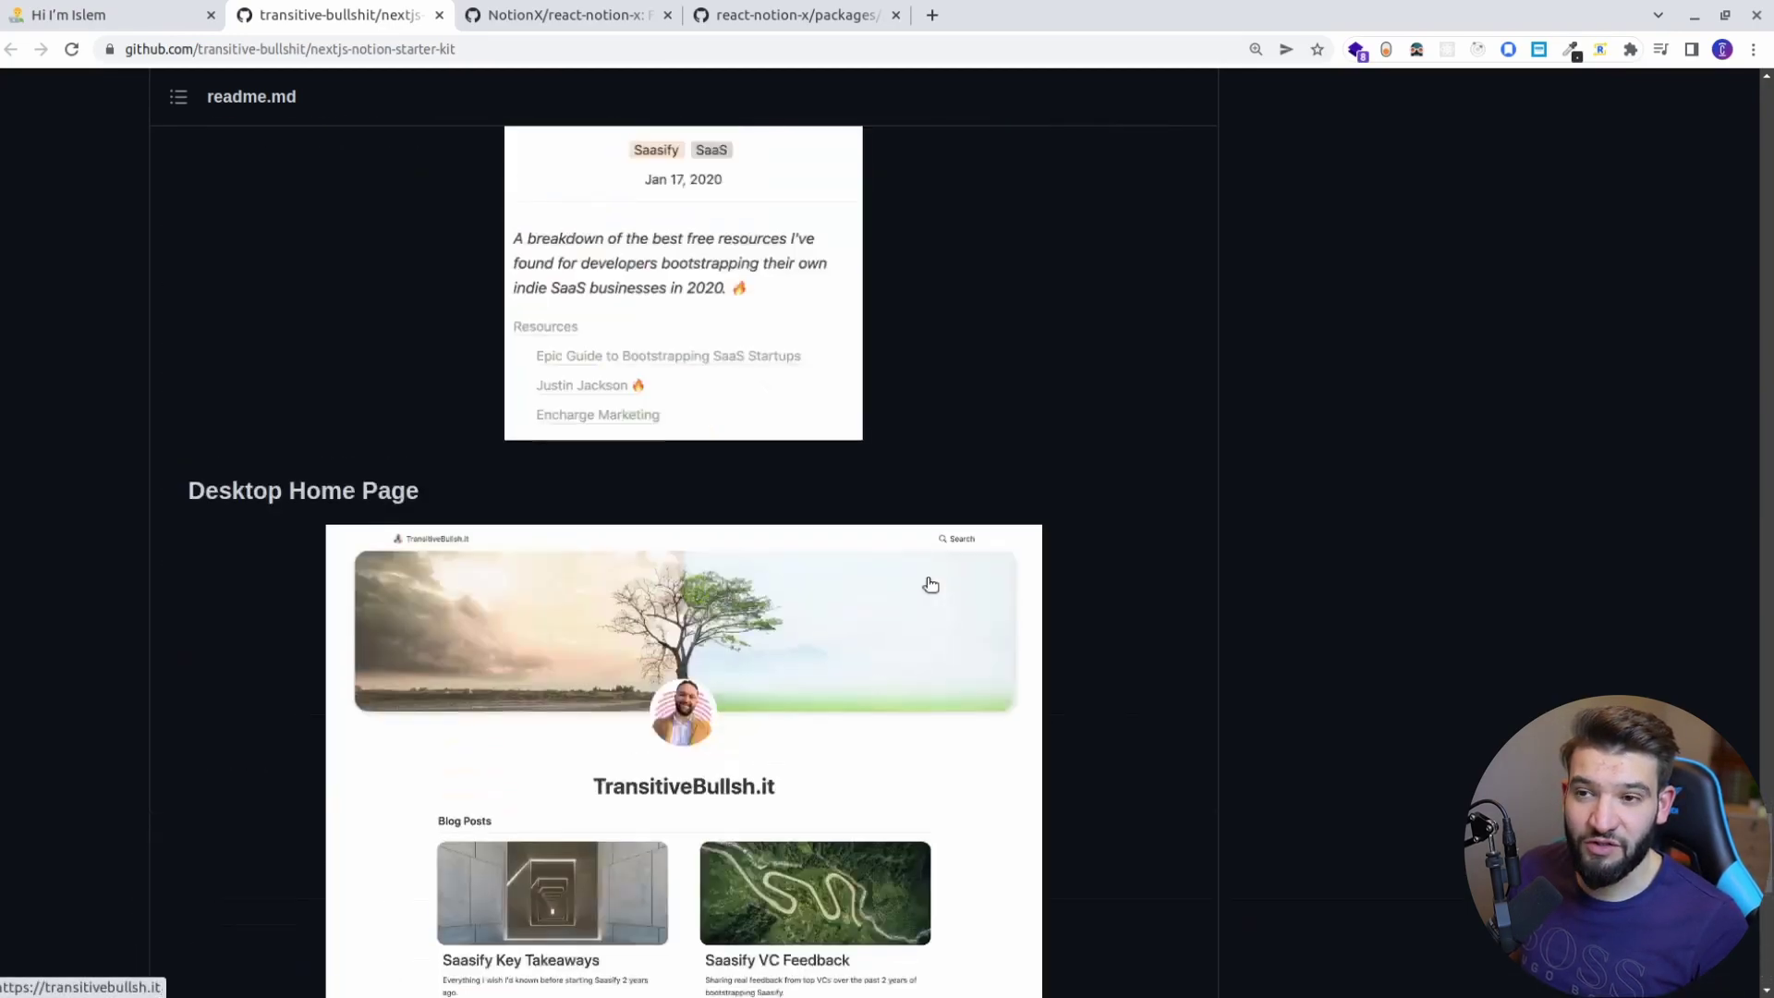
pyautogui.scroll(15, 961, 589)
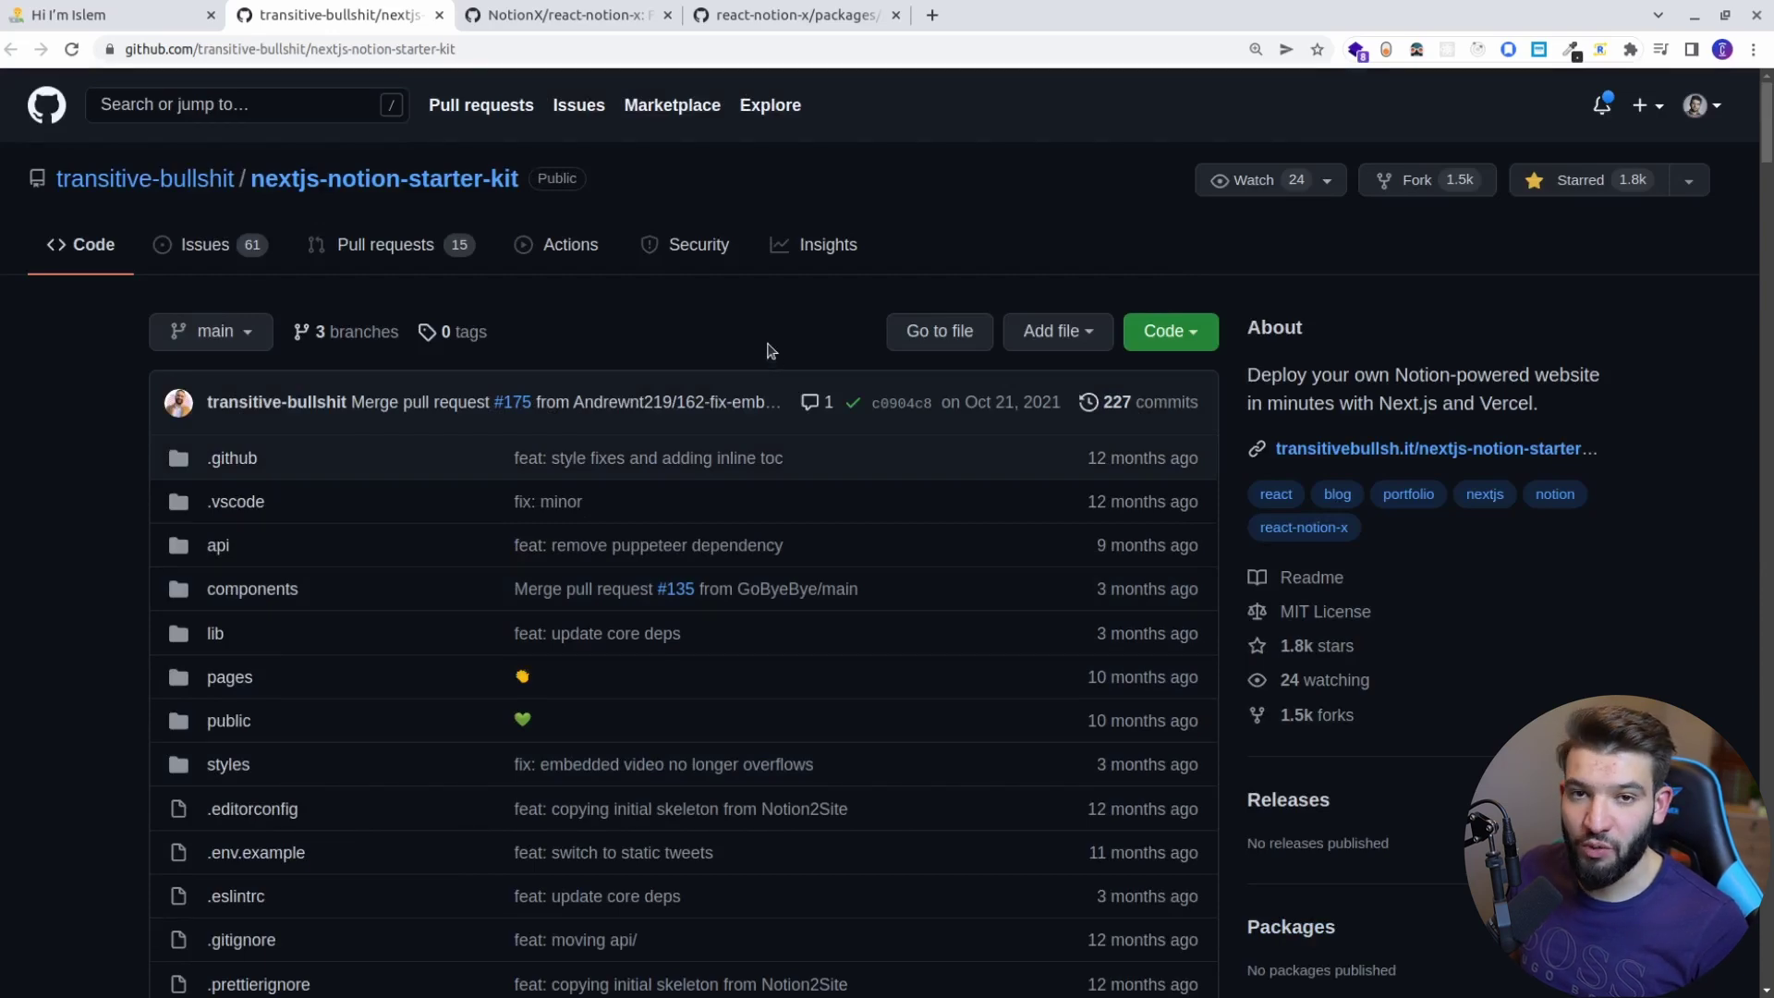
pyautogui.scroll(-15, 645, 444)
pyautogui.scroll(3, 646, 445)
pyautogui.scroll(12, 646, 444)
pyautogui.click(612, 16)
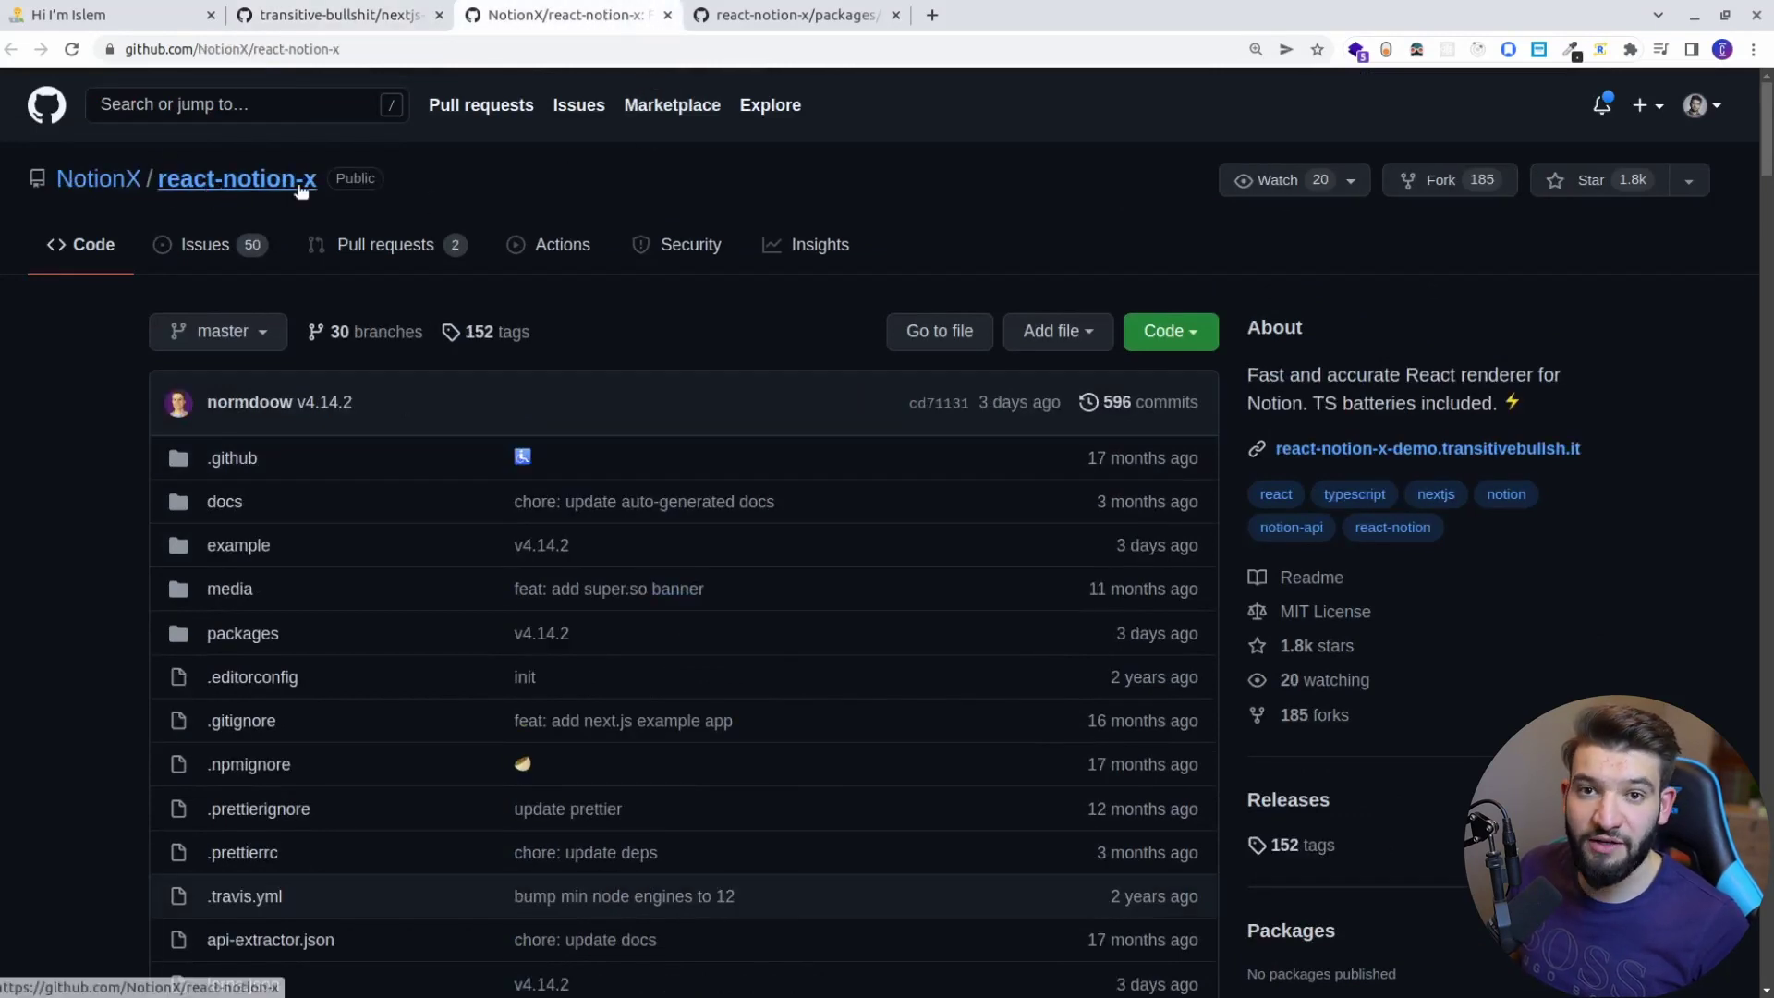
pyautogui.scroll(-15, 628, 314)
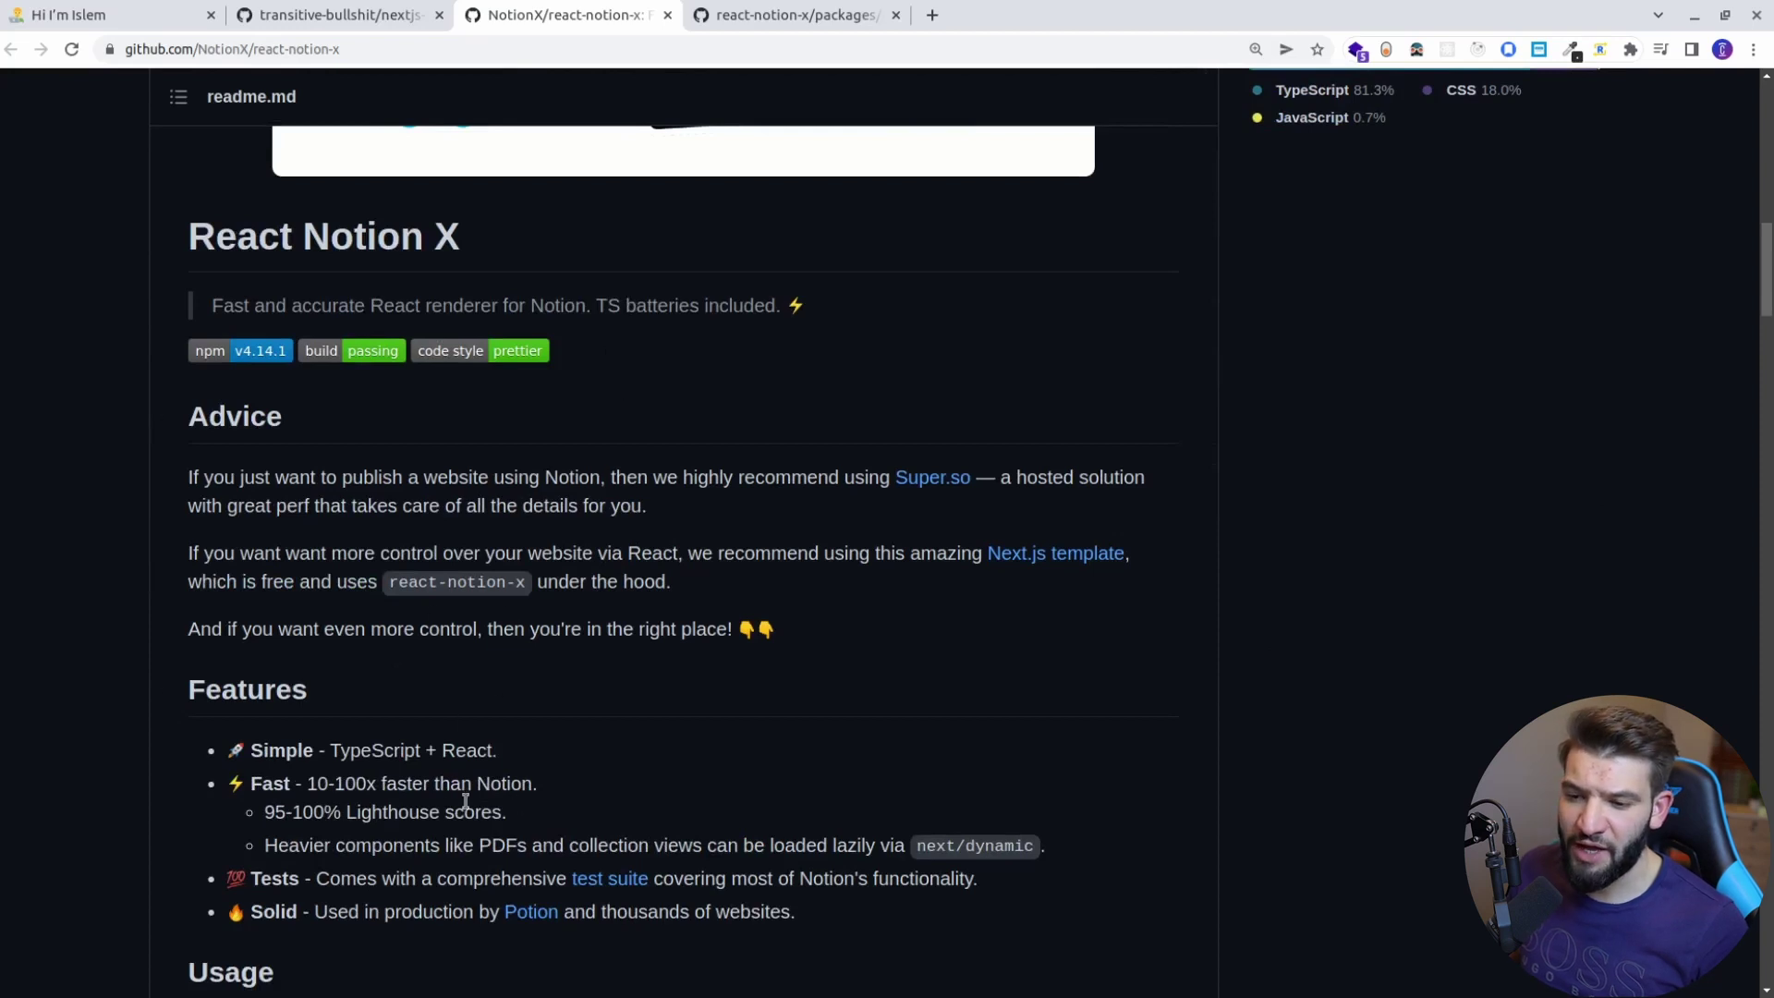
pyautogui.doubleClick(267, 780)
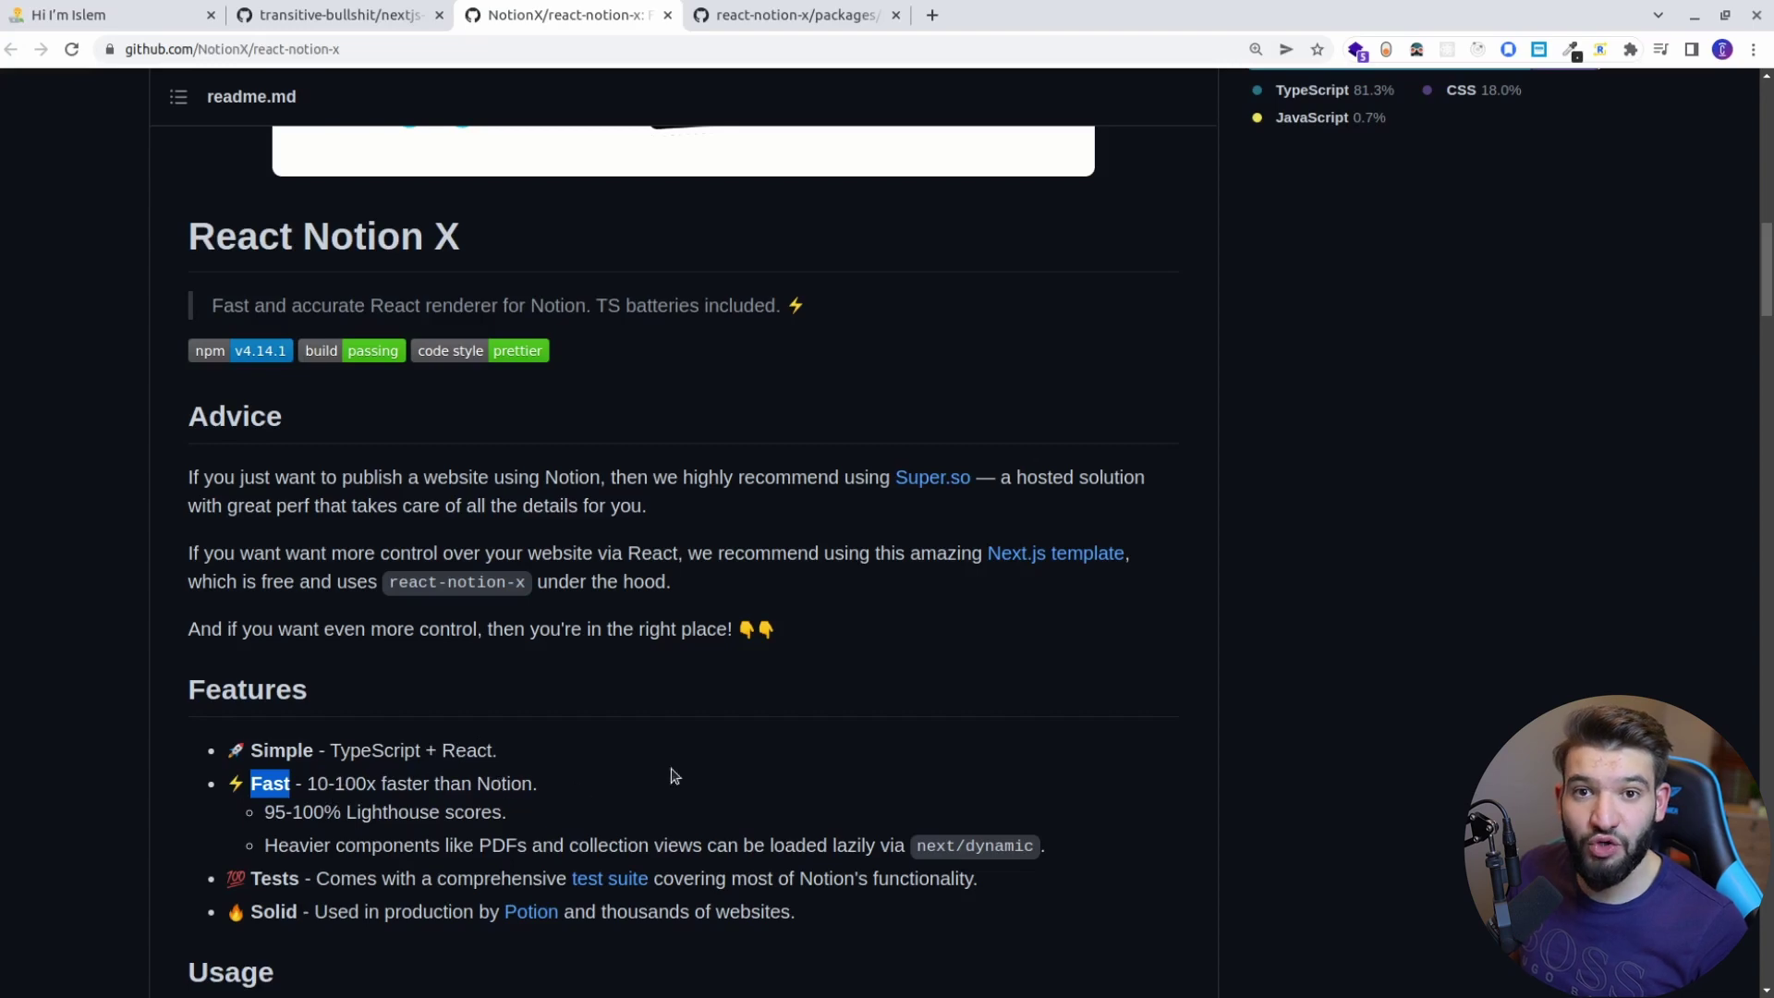
pyautogui.scroll(-3, 659, 766)
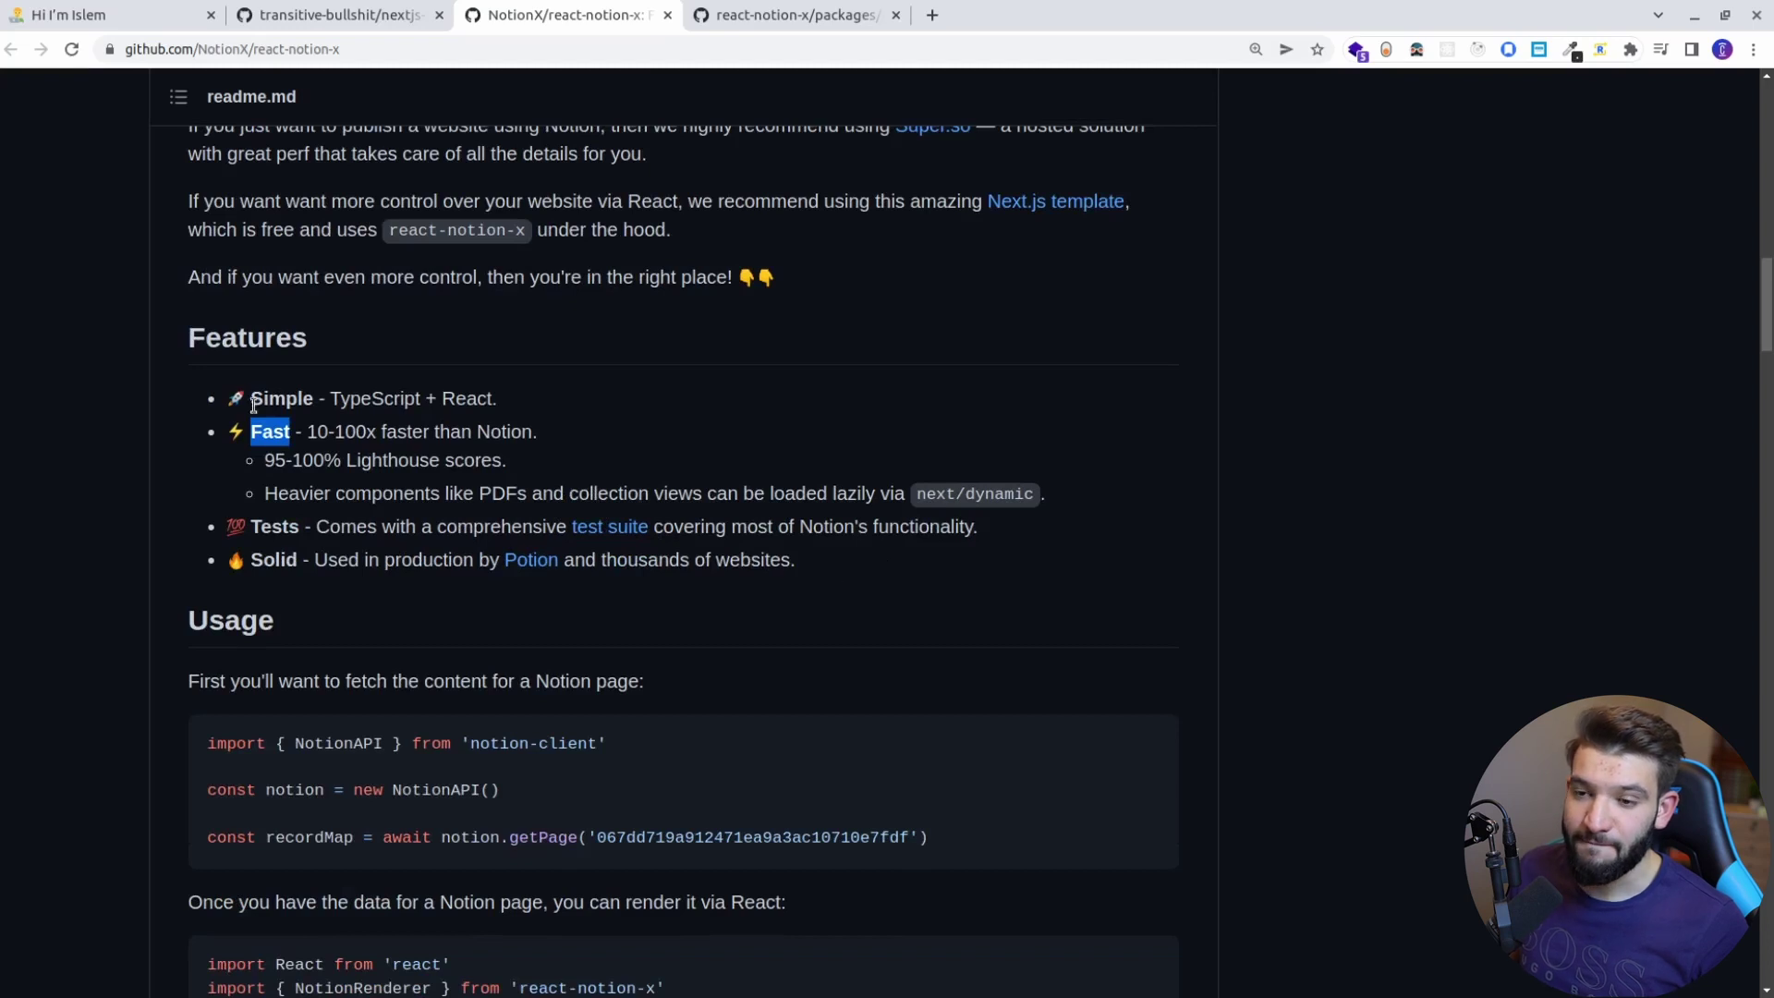
pyautogui.moveTo(253, 399); pyautogui.dragTo(317, 396)
pyautogui.moveTo(500, 399); pyautogui.dragTo(346, 399)
pyautogui.scroll(-10, 606, 397)
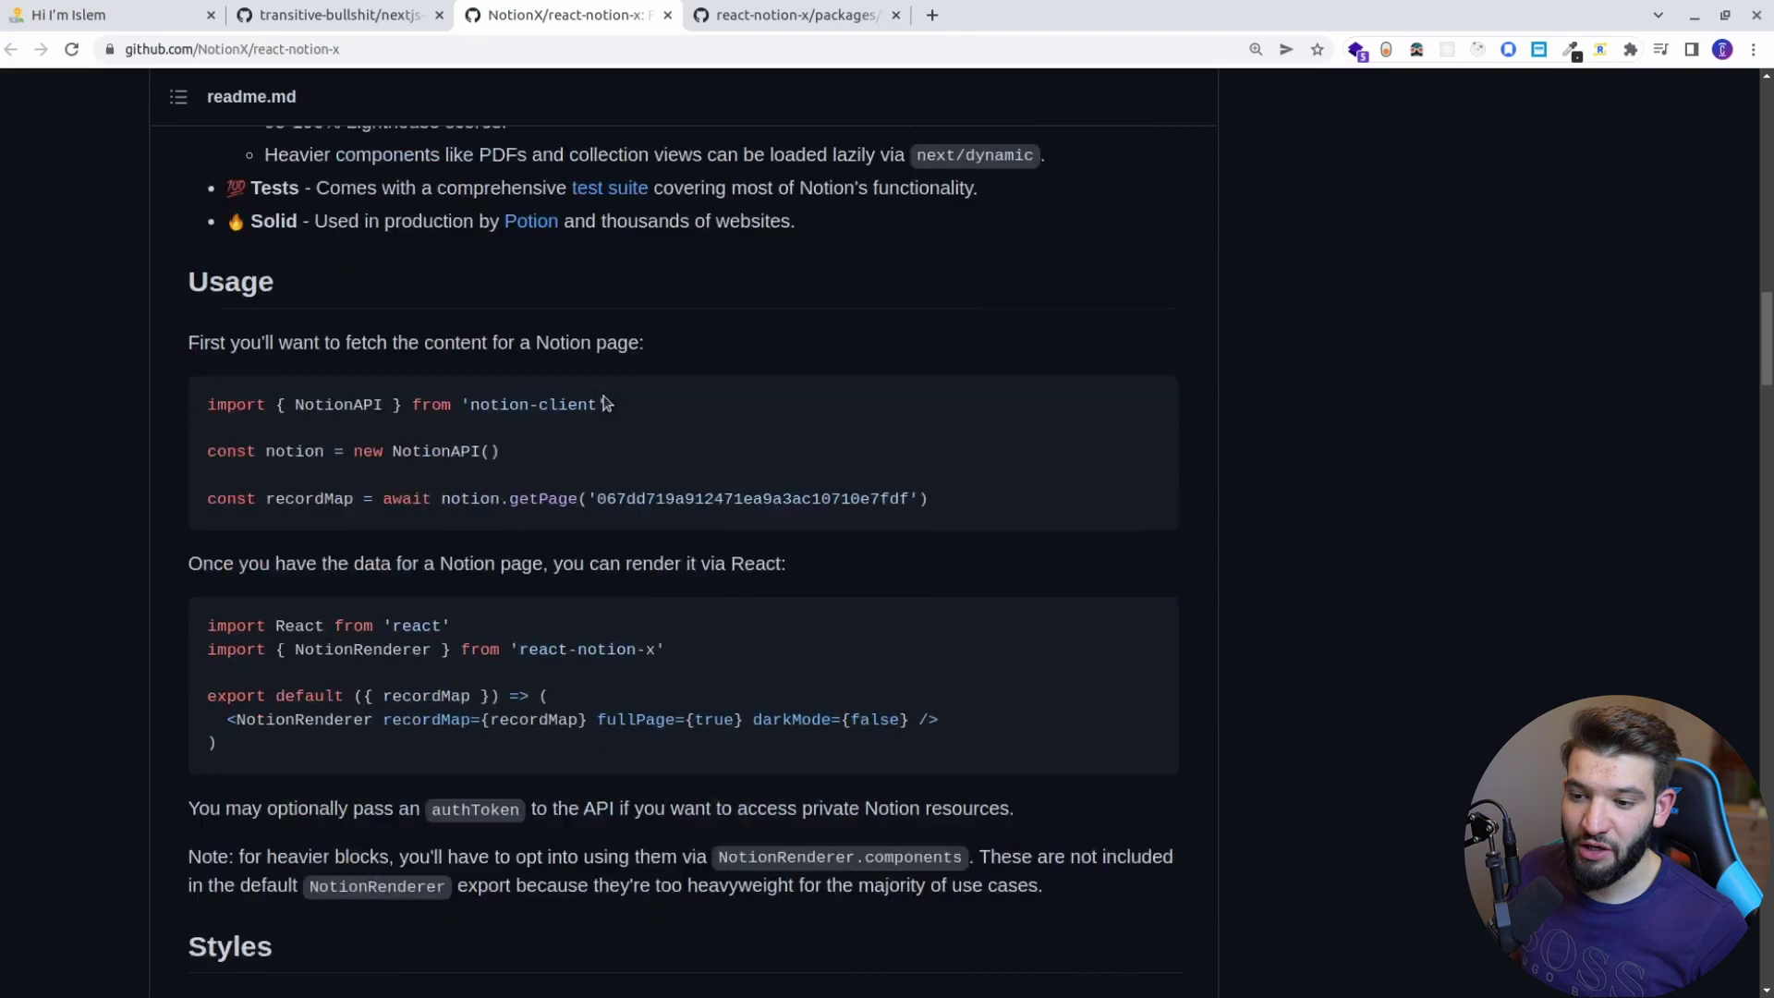
pyautogui.scroll(-15, 605, 400)
pyautogui.scroll(7, 608, 403)
pyautogui.scroll(4, 608, 404)
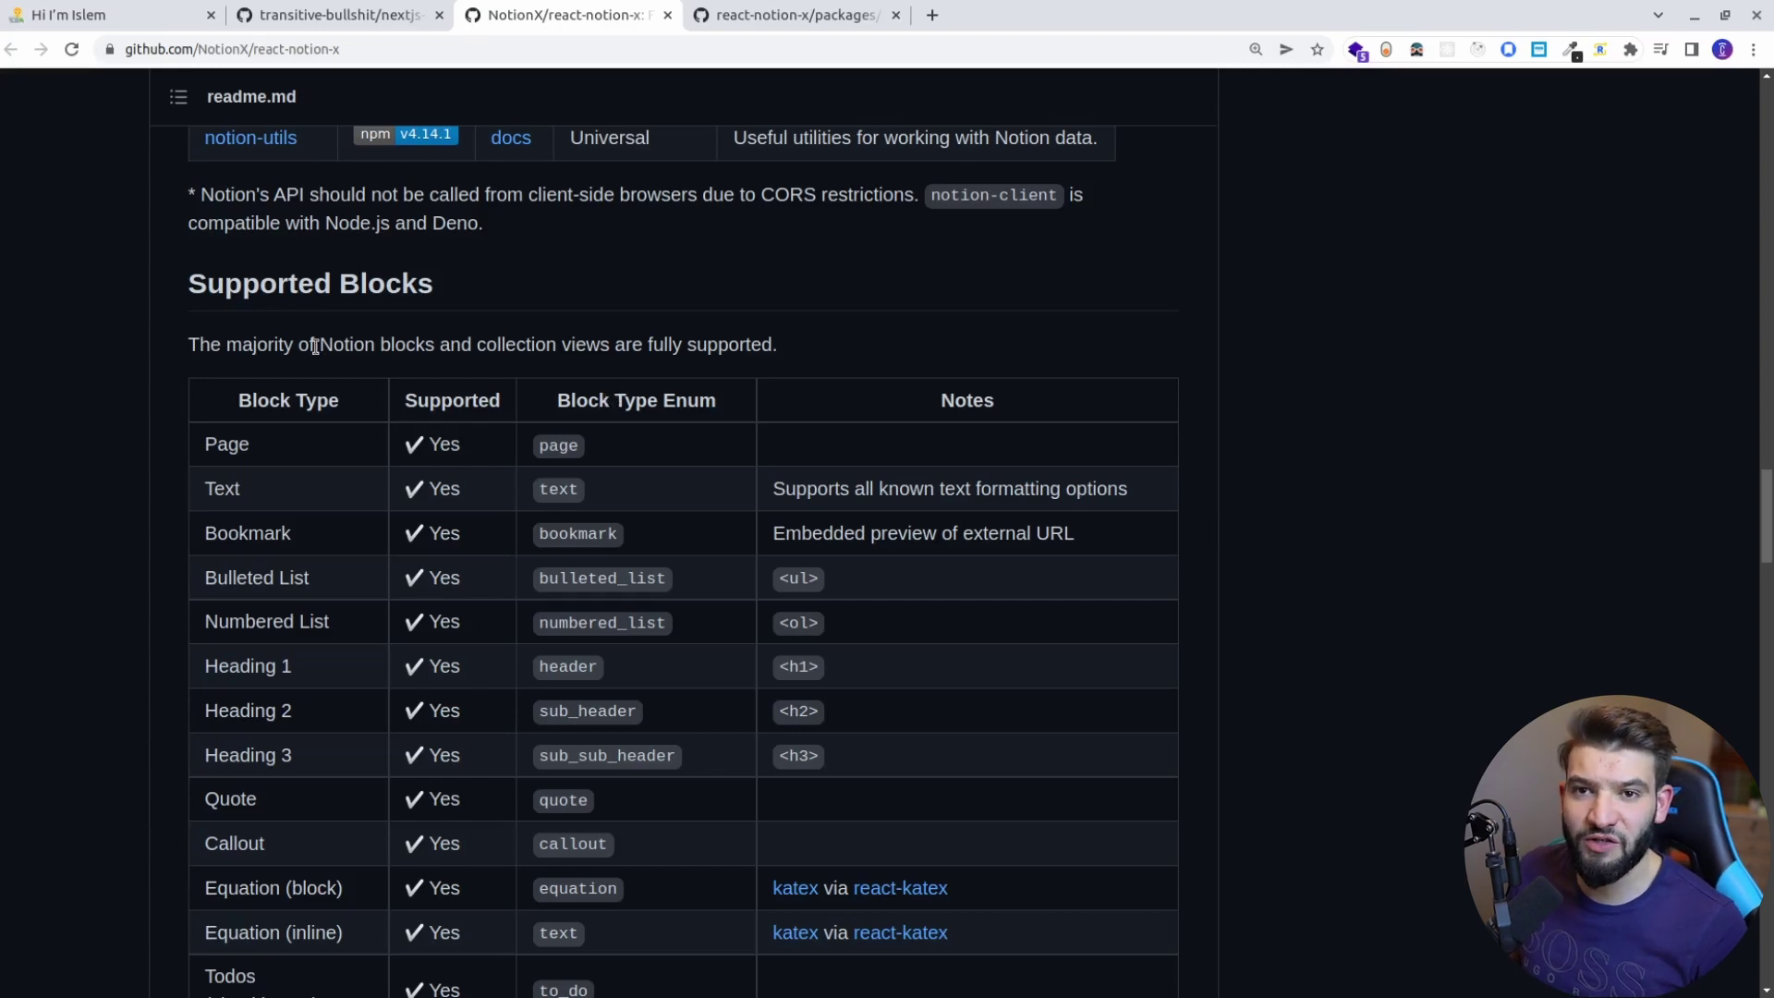
pyautogui.scroll(-20, 845, 532)
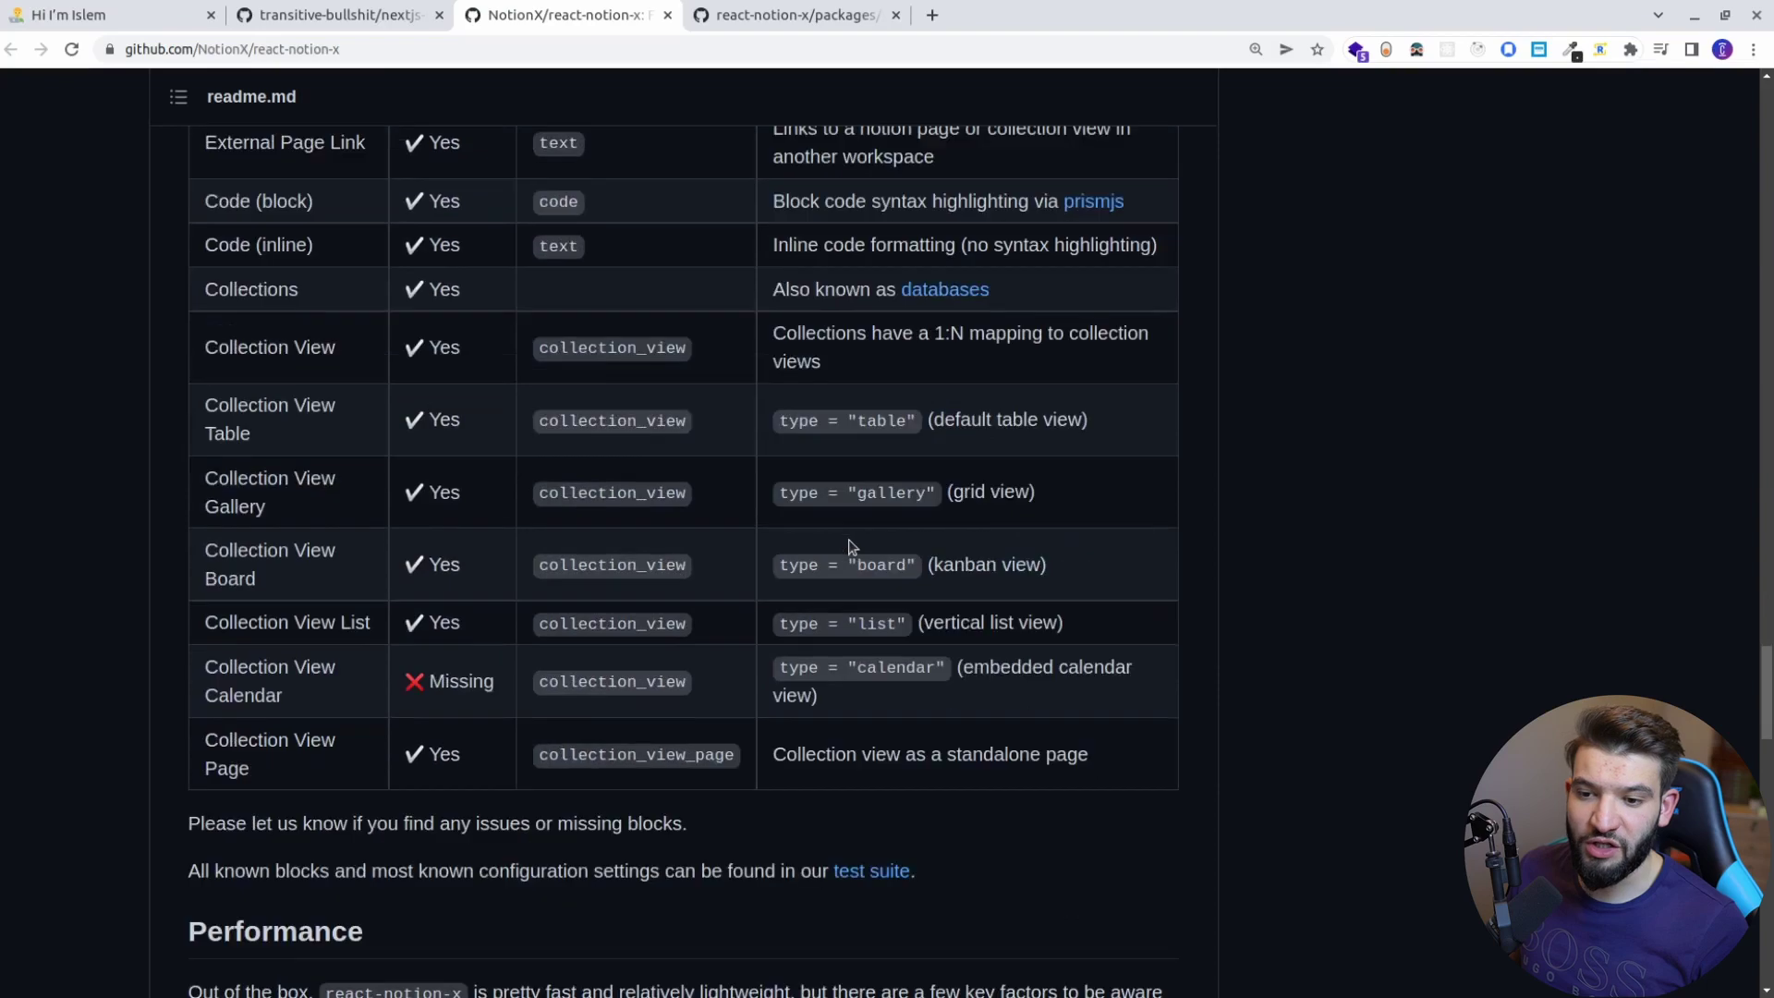
pyautogui.scroll(-7, 848, 545)
pyautogui.scroll(2, 850, 546)
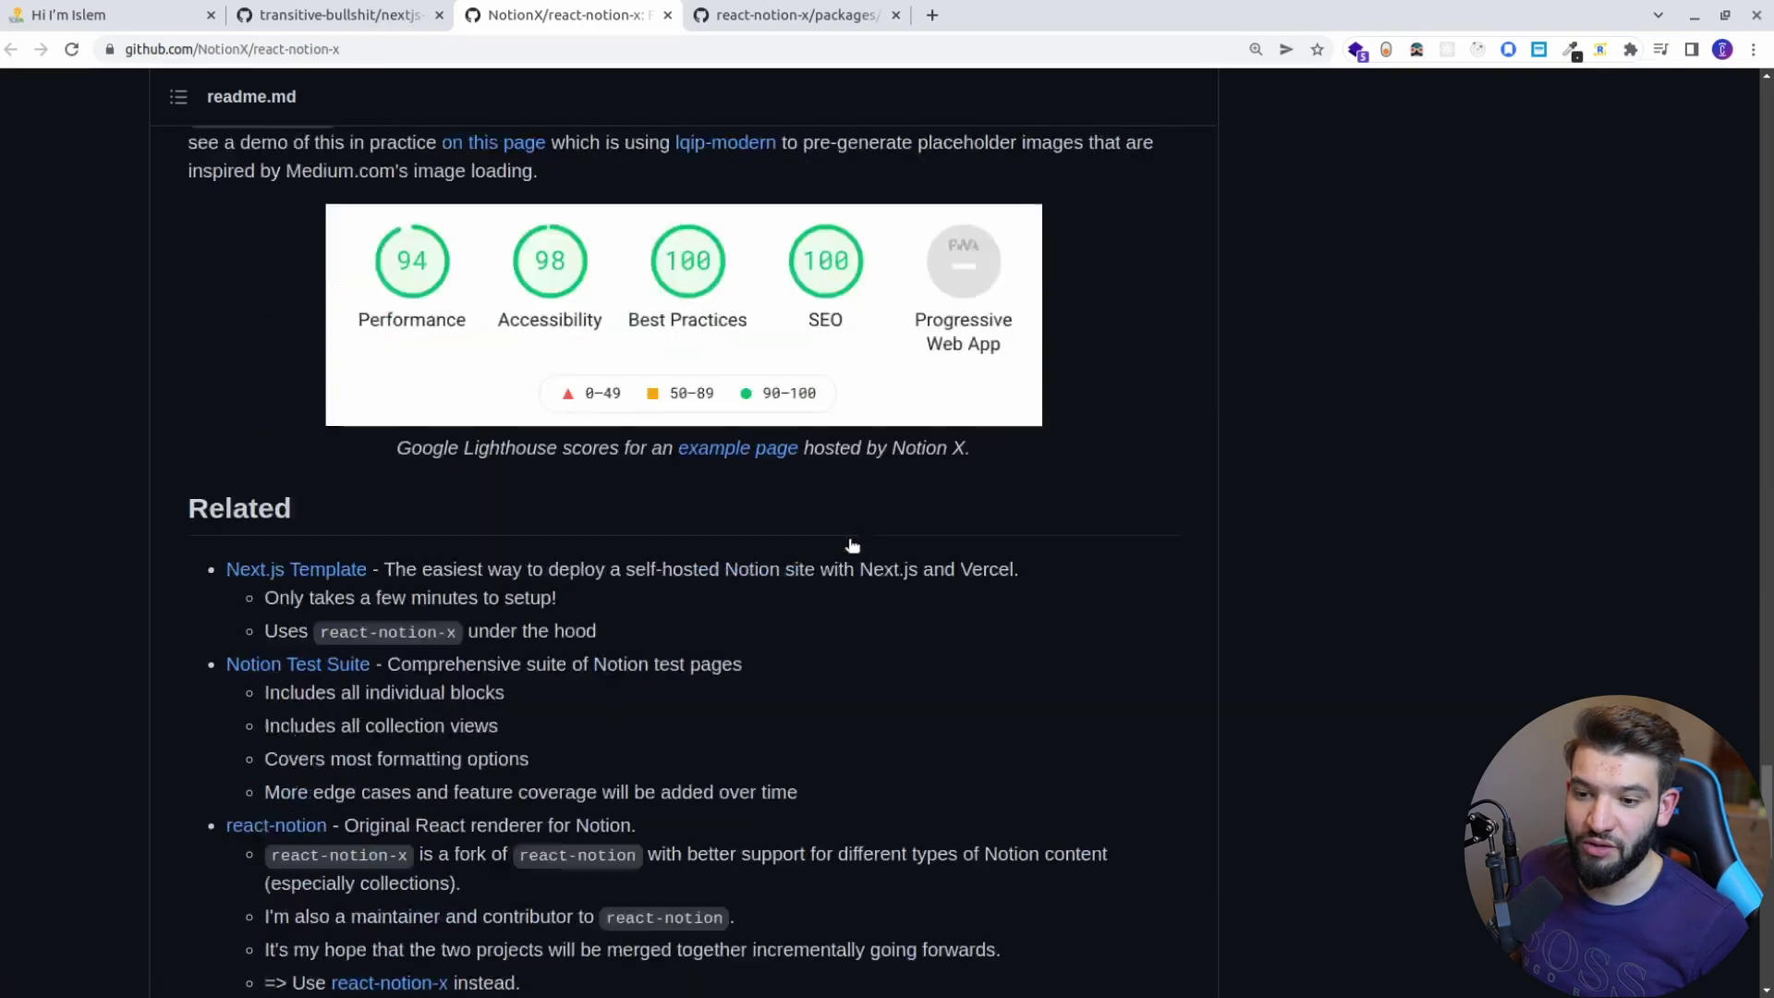
pyautogui.scroll(-10, 851, 546)
pyautogui.scroll(-4, 852, 547)
pyautogui.scroll(20, 868, 555)
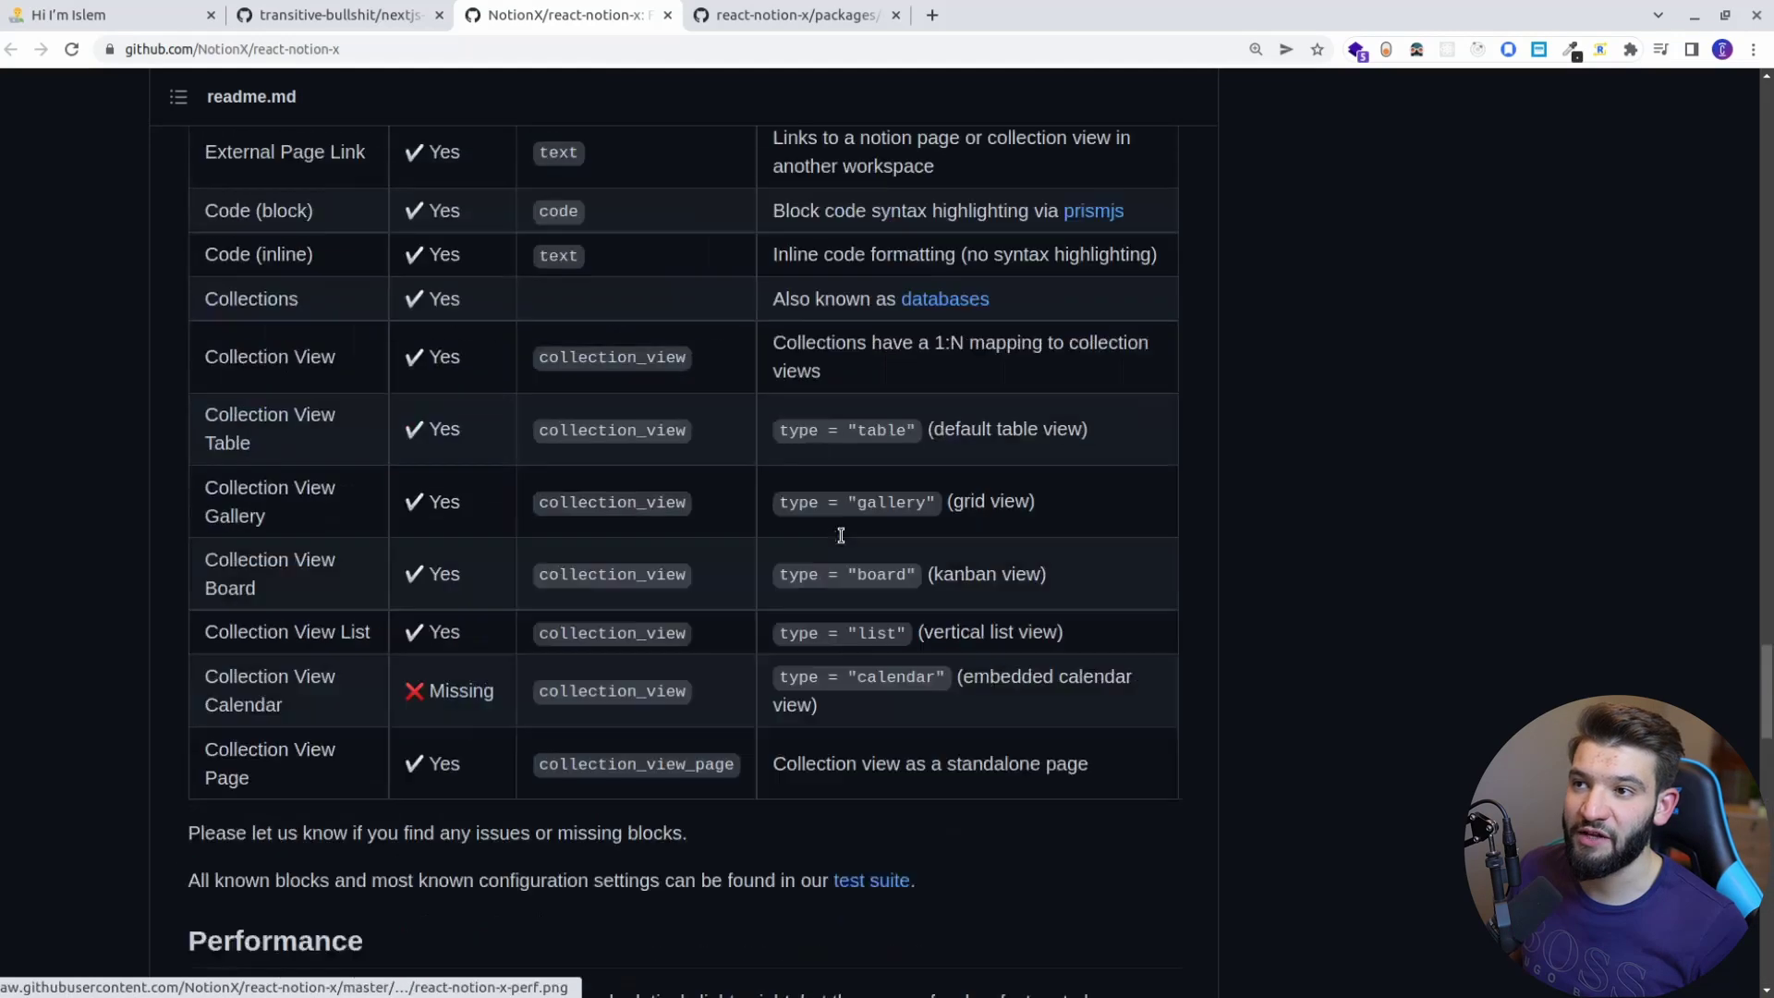
pyautogui.click(814, 32)
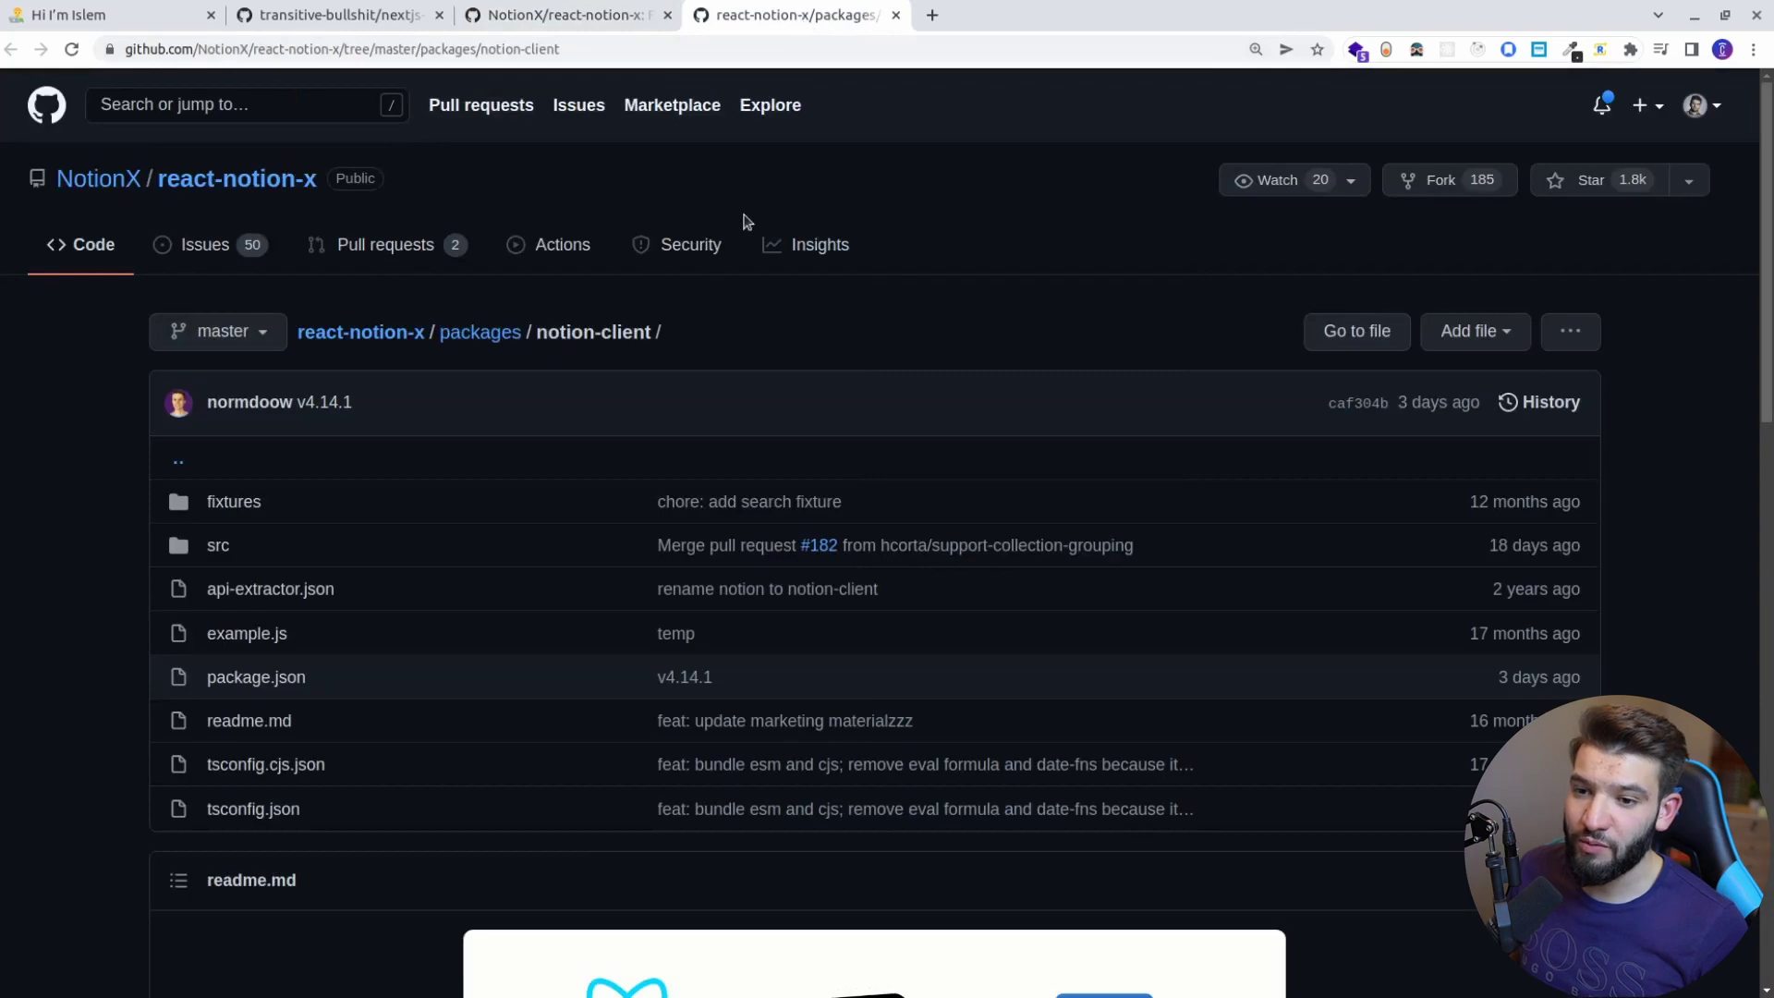
# Read the notion-client usage example, highlighting NotionAPI and the collectionId, then return to the starter kit repository.
pyautogui.scroll(-3, 749, 226)
pyautogui.scroll(-5, 745, 229)
pyautogui.scroll(4, 745, 229)
pyautogui.scroll(-4, 333, 413)
pyautogui.scroll(-1, 428, 534)
pyautogui.scroll(-3, 428, 534)
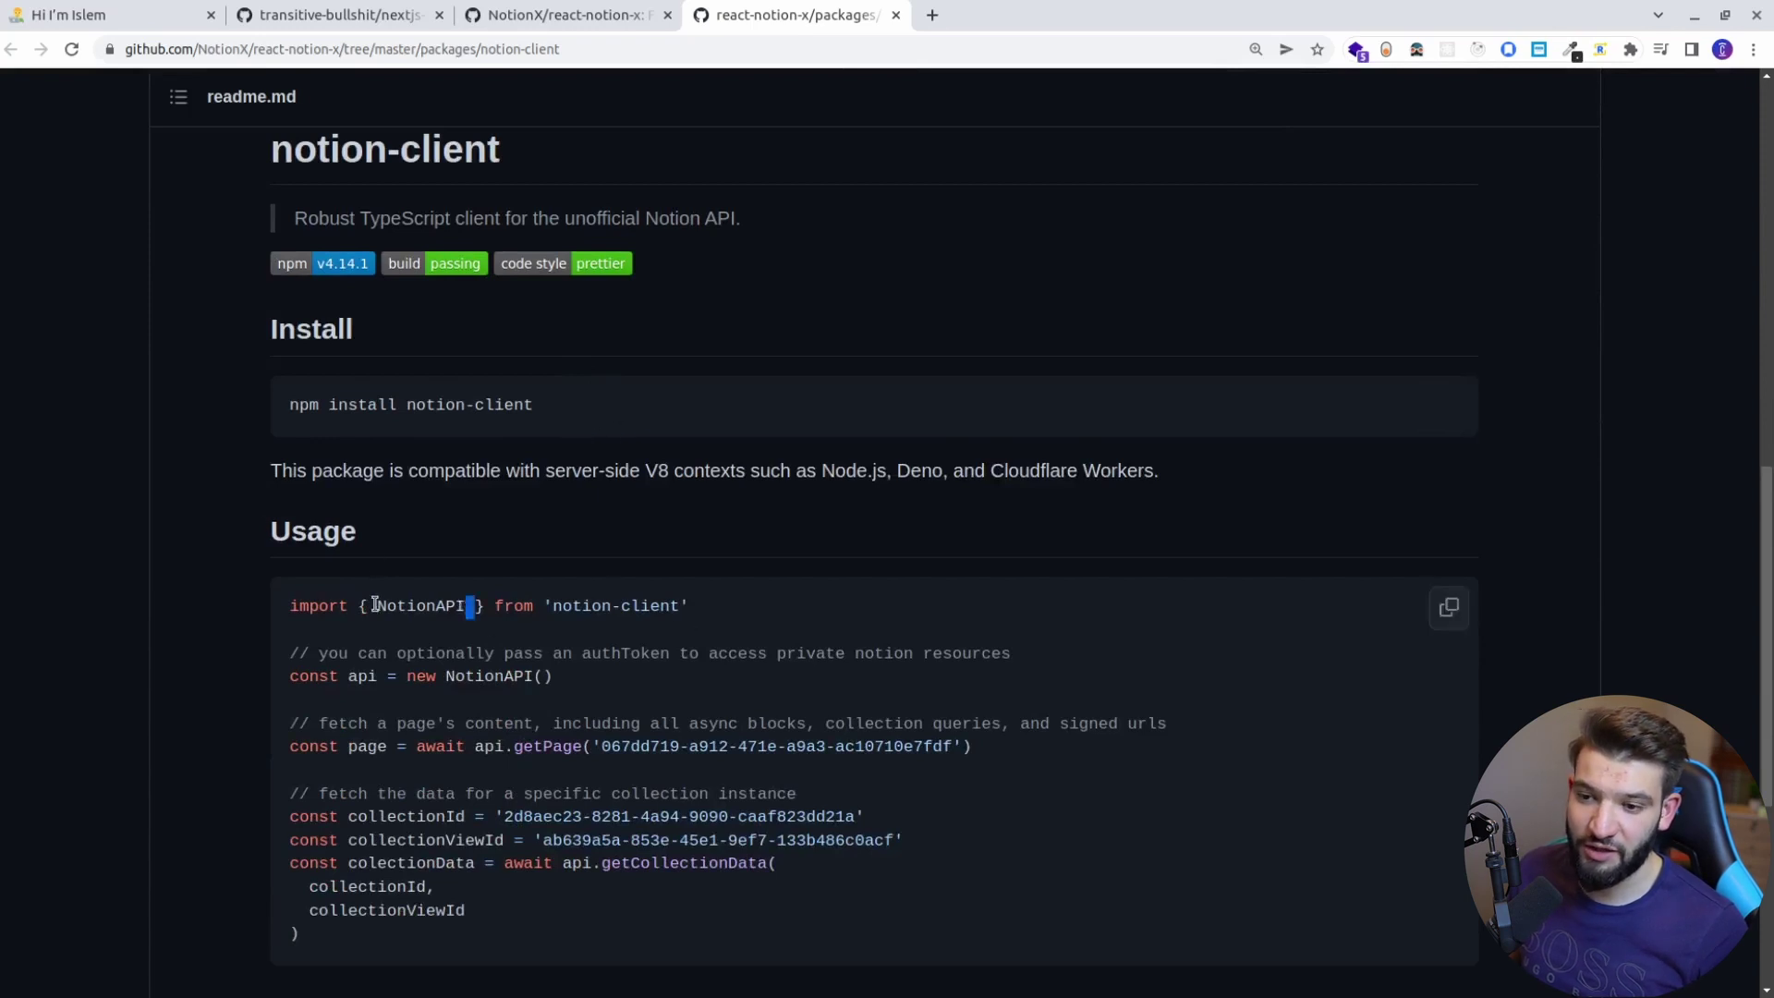
pyautogui.moveTo(375, 606); pyautogui.dragTo(466, 606)
pyautogui.scroll(-4, 712, 555)
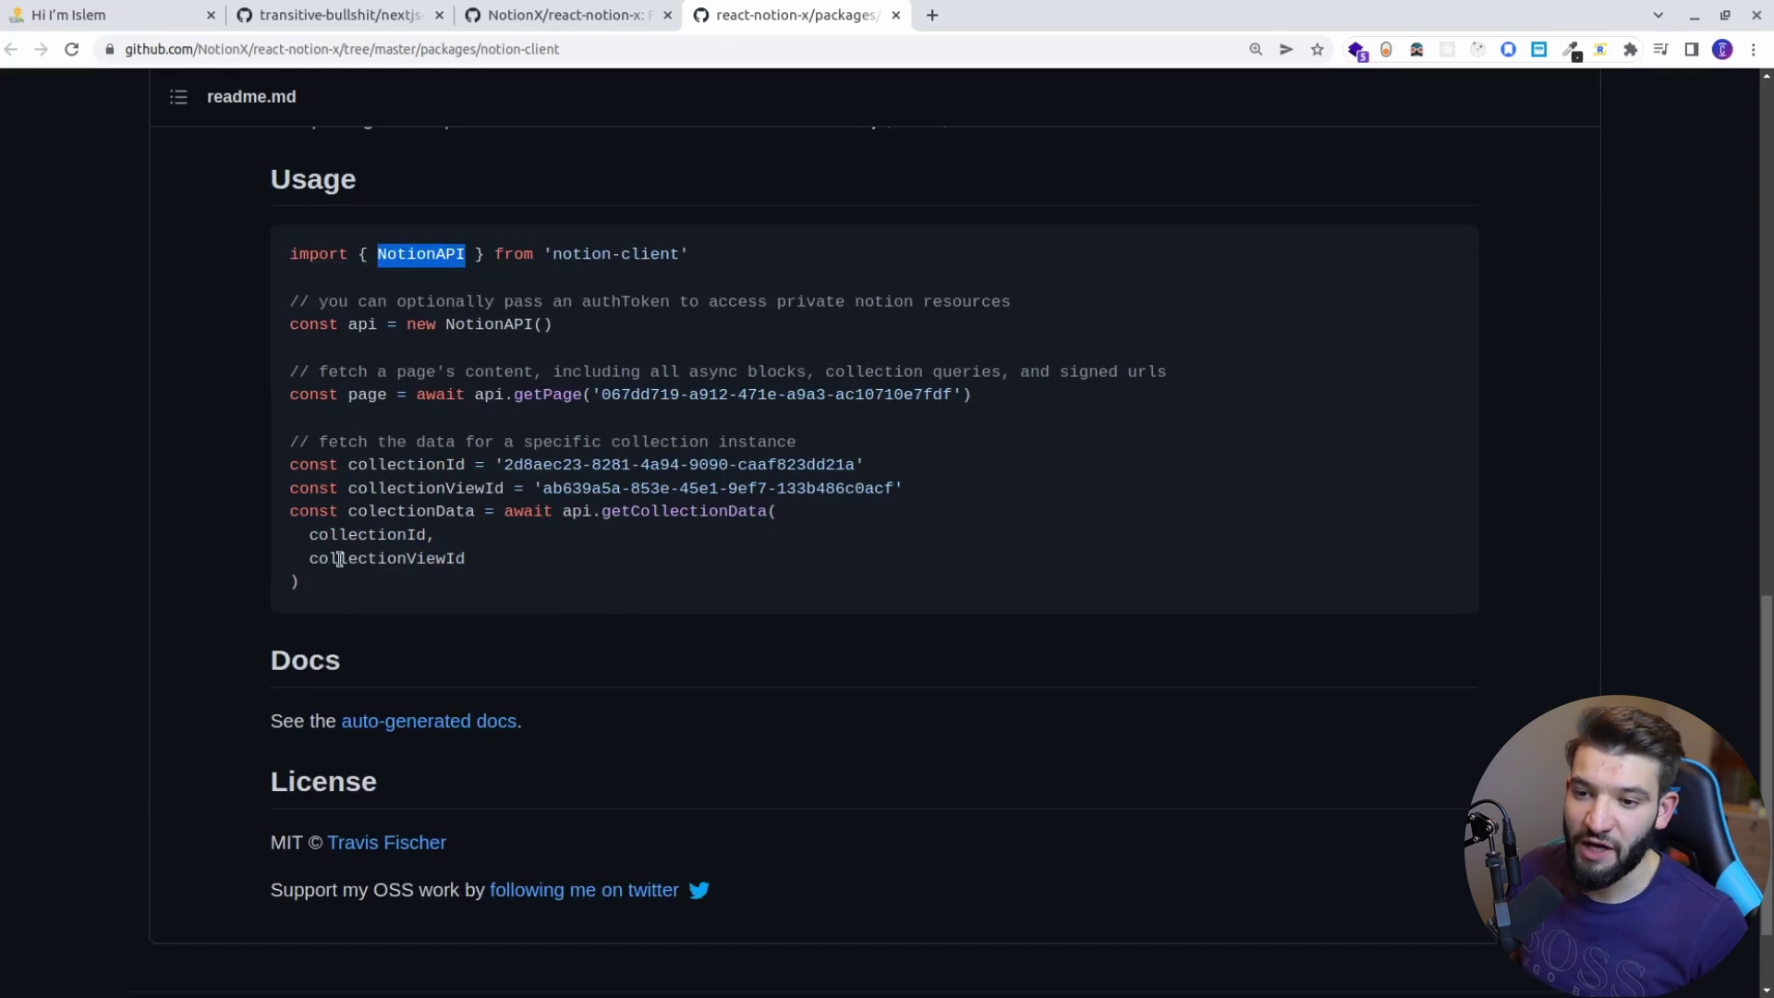
pyautogui.scroll(3, 395, 526)
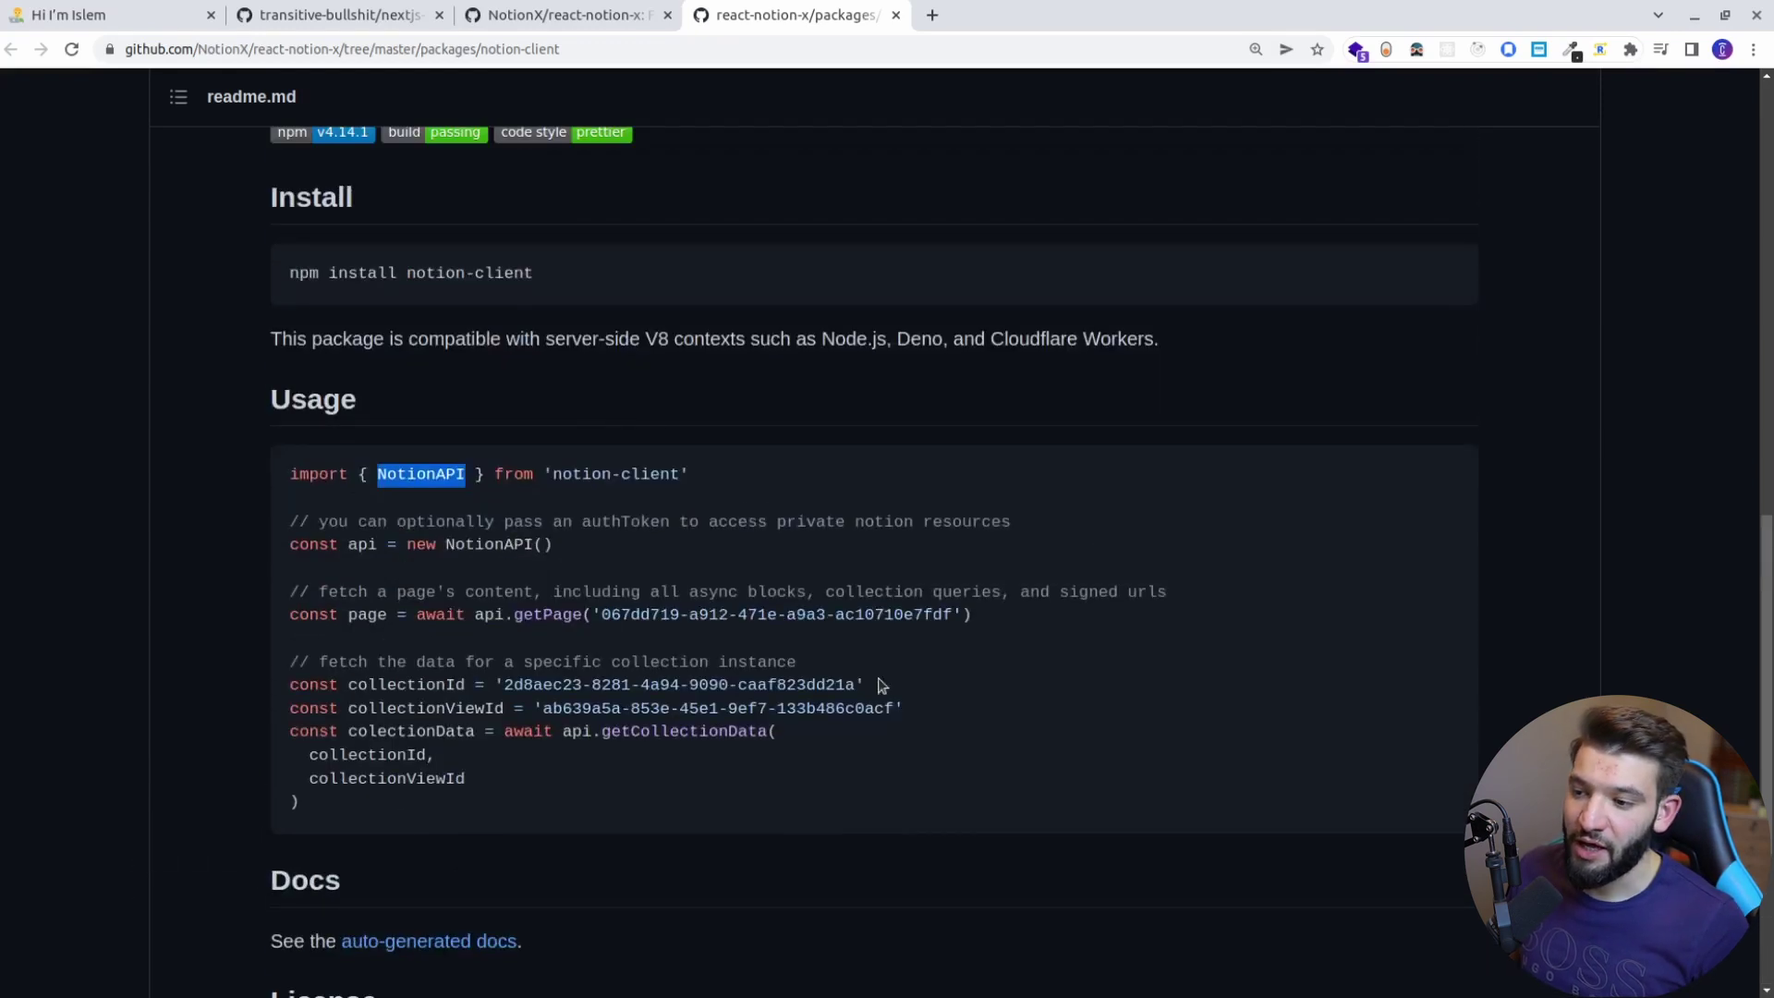
pyautogui.moveTo(873, 685); pyautogui.dragTo(486, 688)
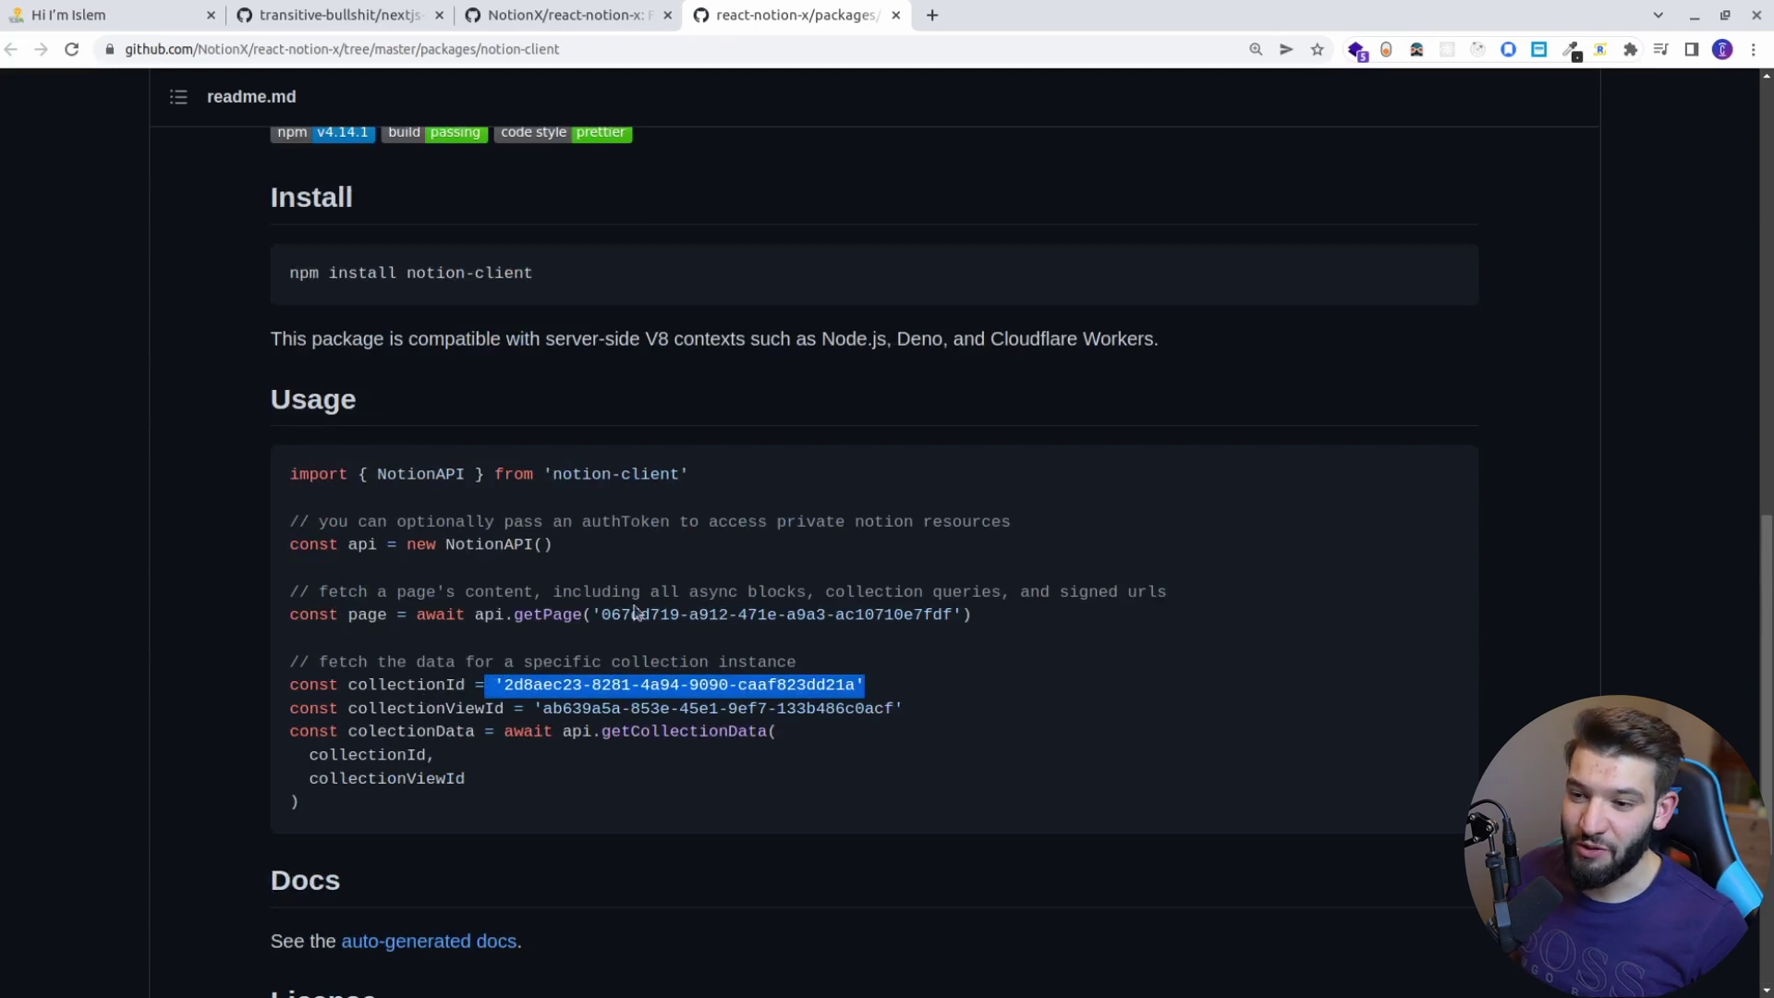
pyautogui.click(379, 17)
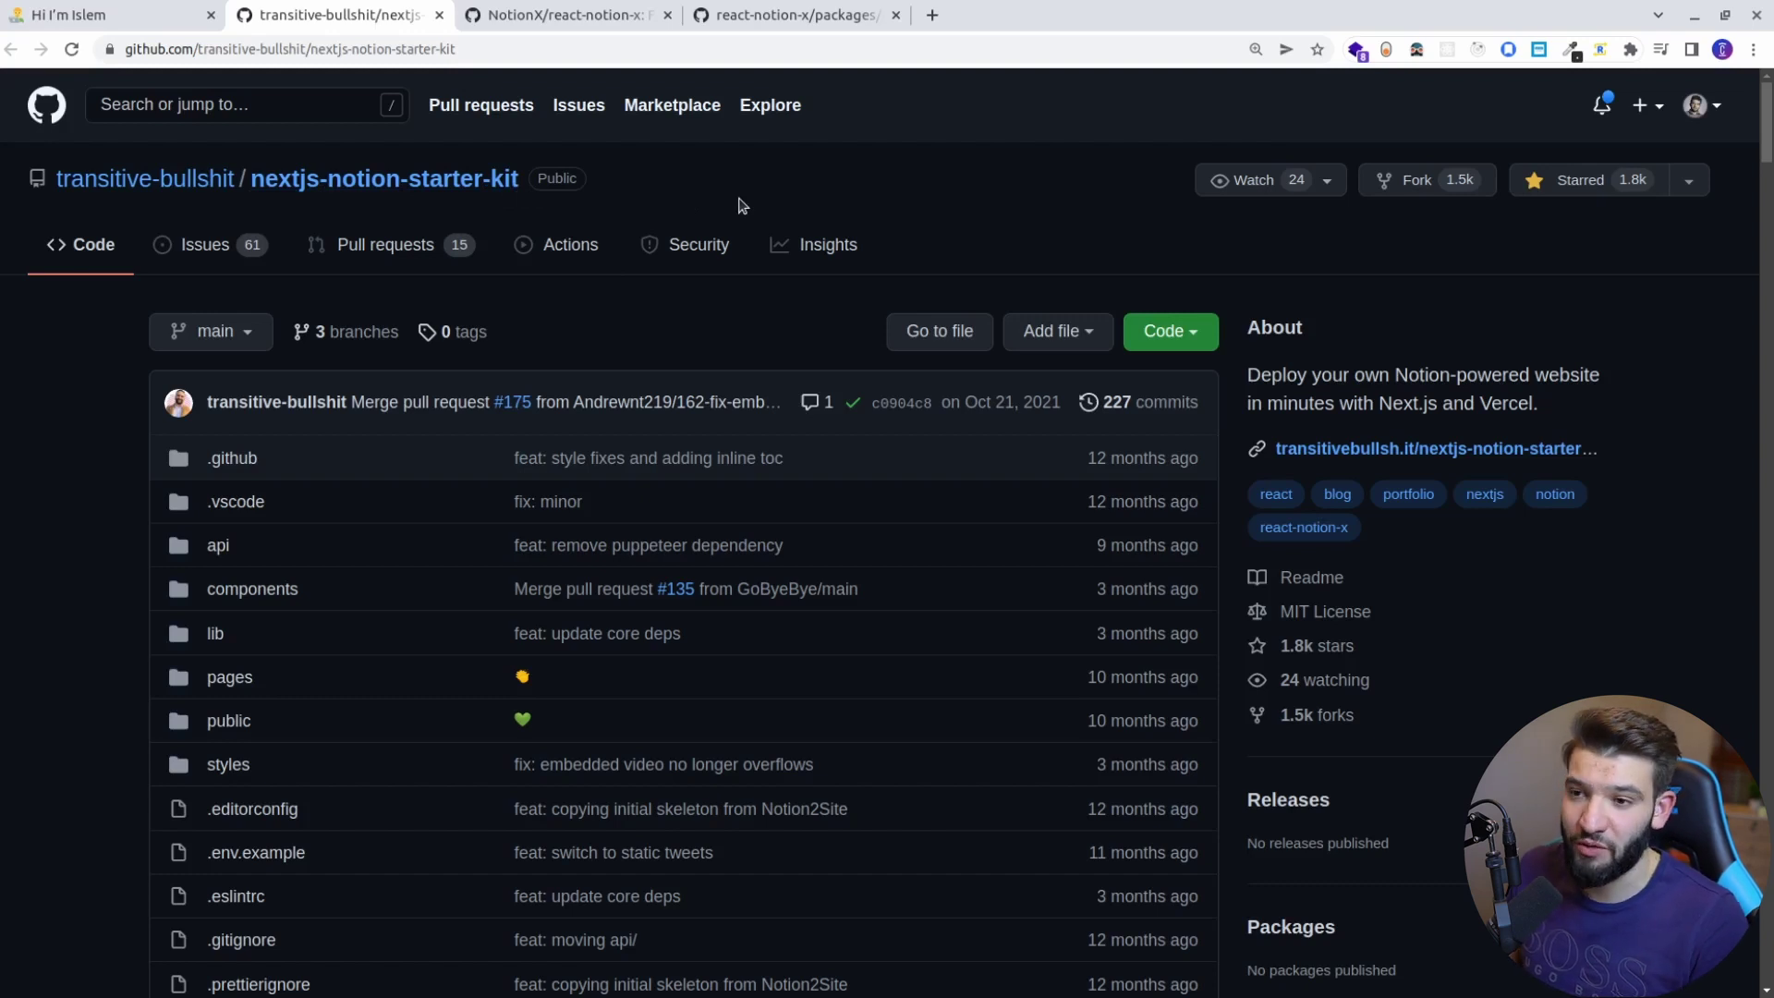
pyautogui.click(759, 14)
pyautogui.click(389, 15)
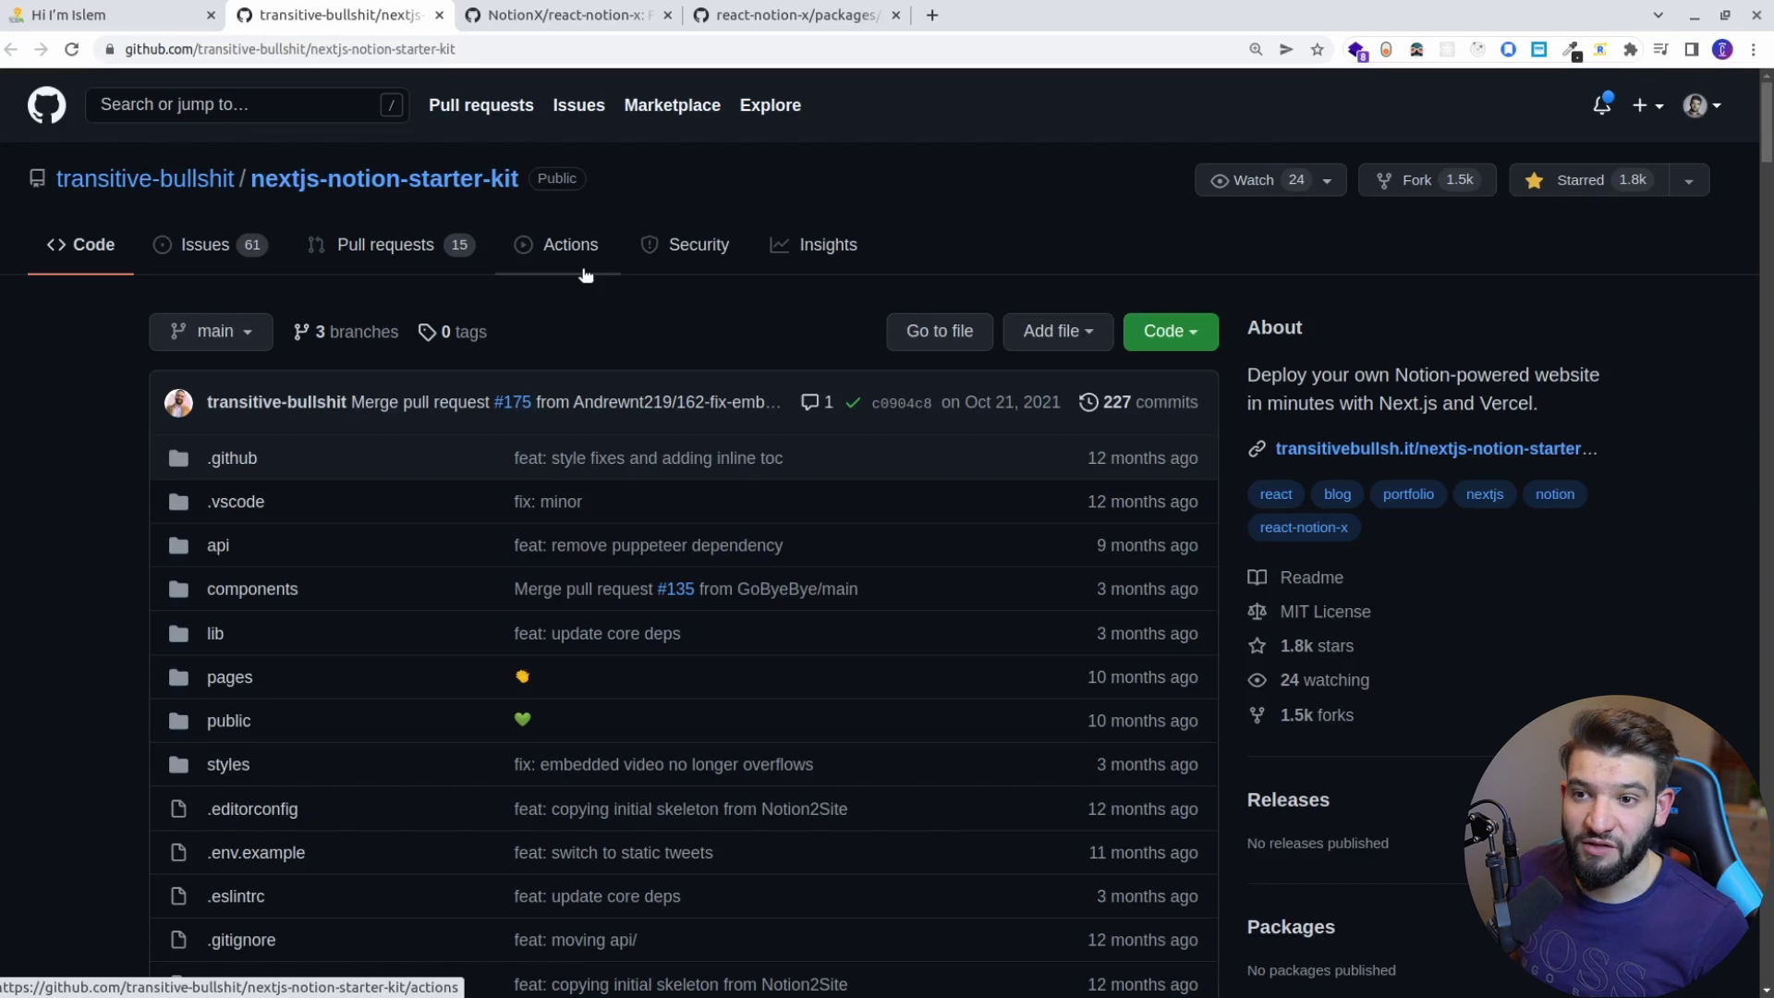
pyautogui.scroll(-10, 709, 470)
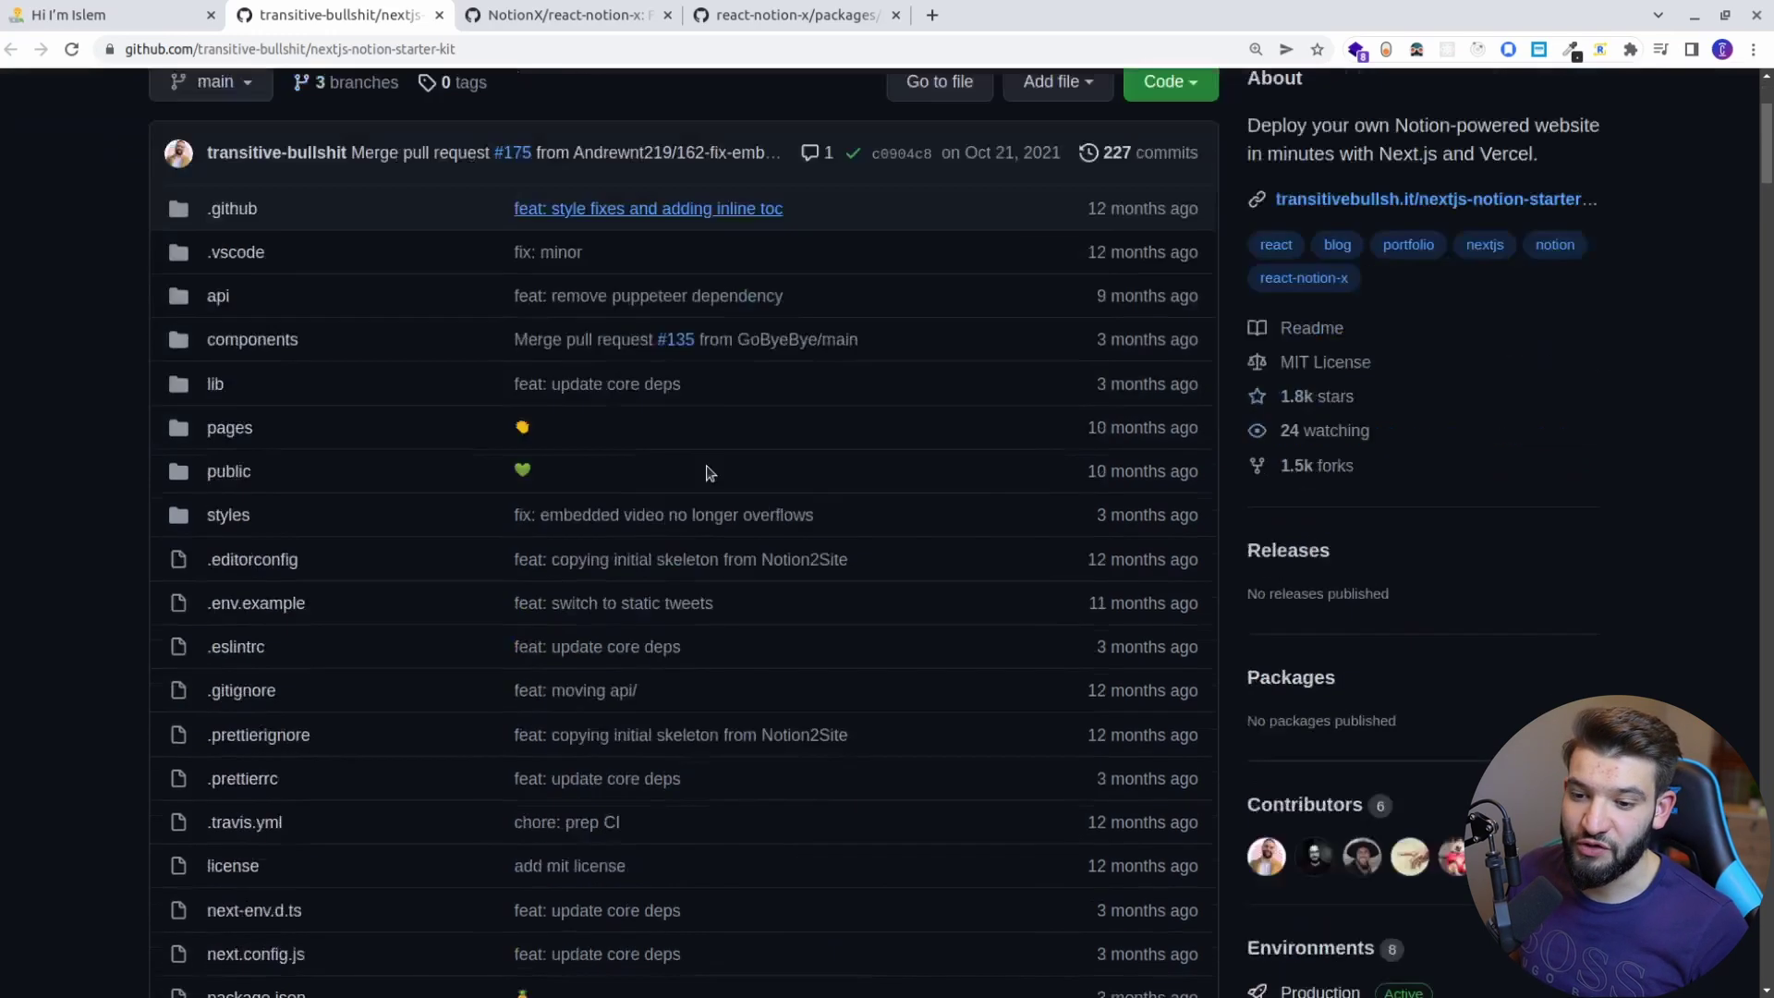
pyautogui.scroll(-10, 709, 471)
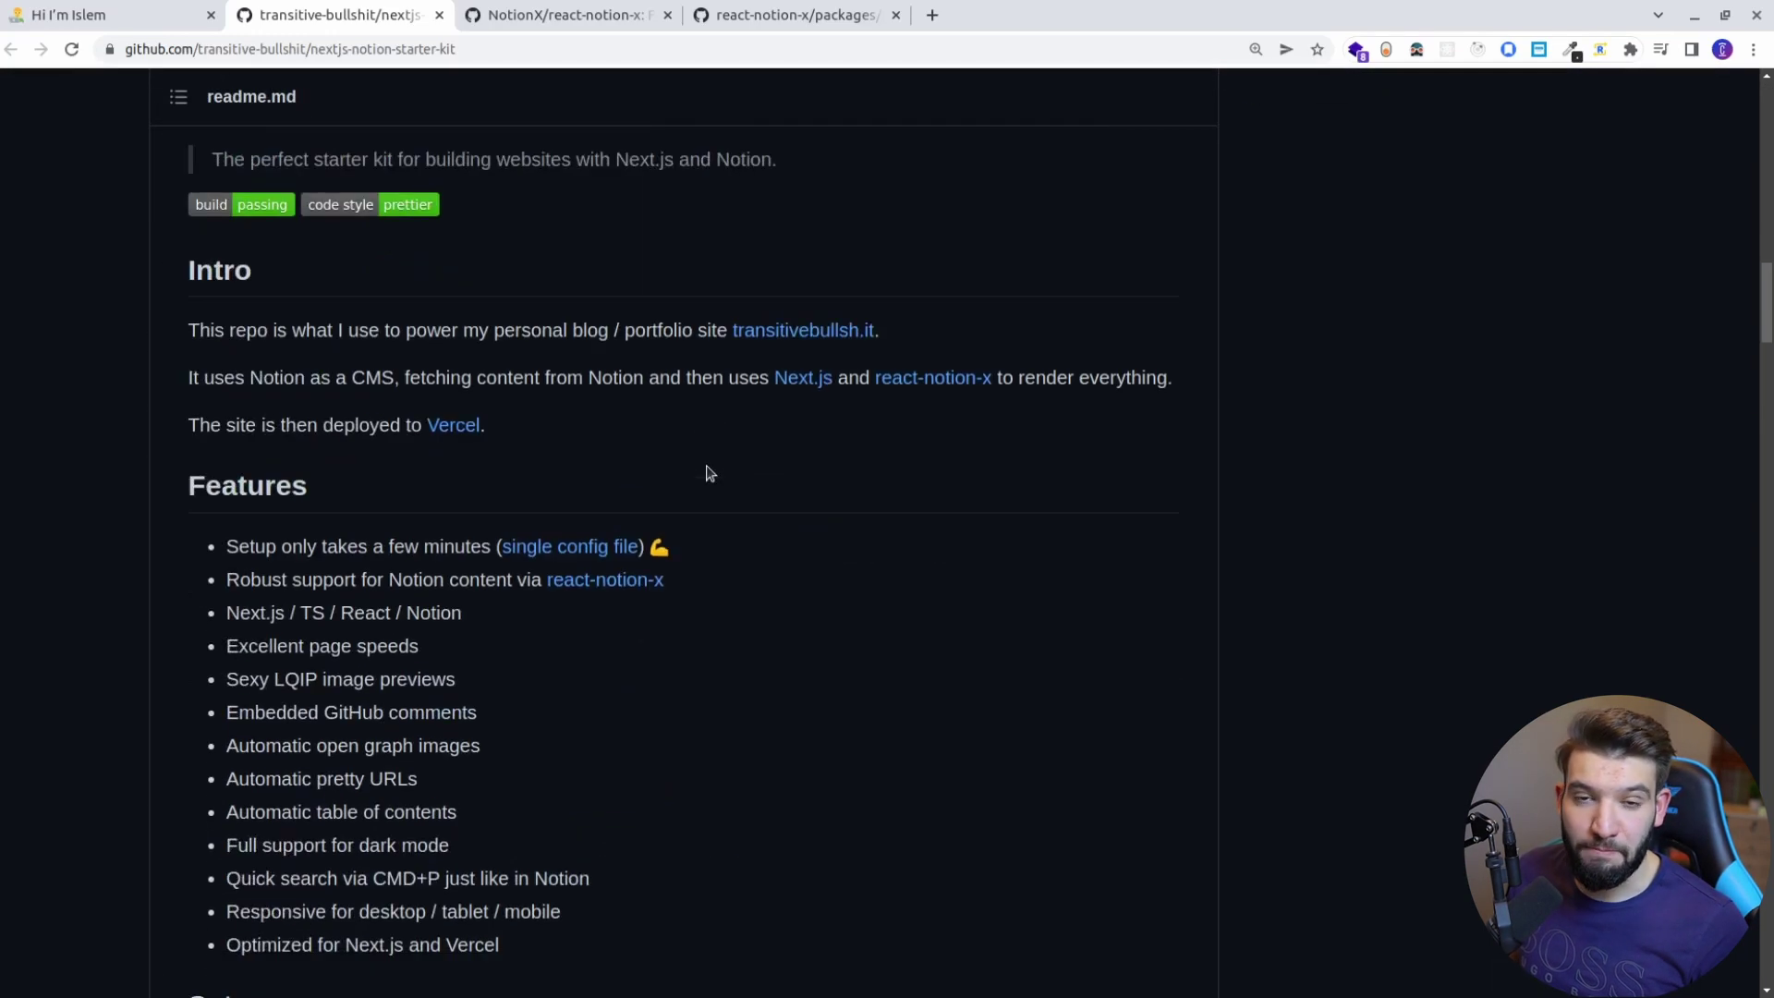
pyautogui.scroll(20, 601, 416)
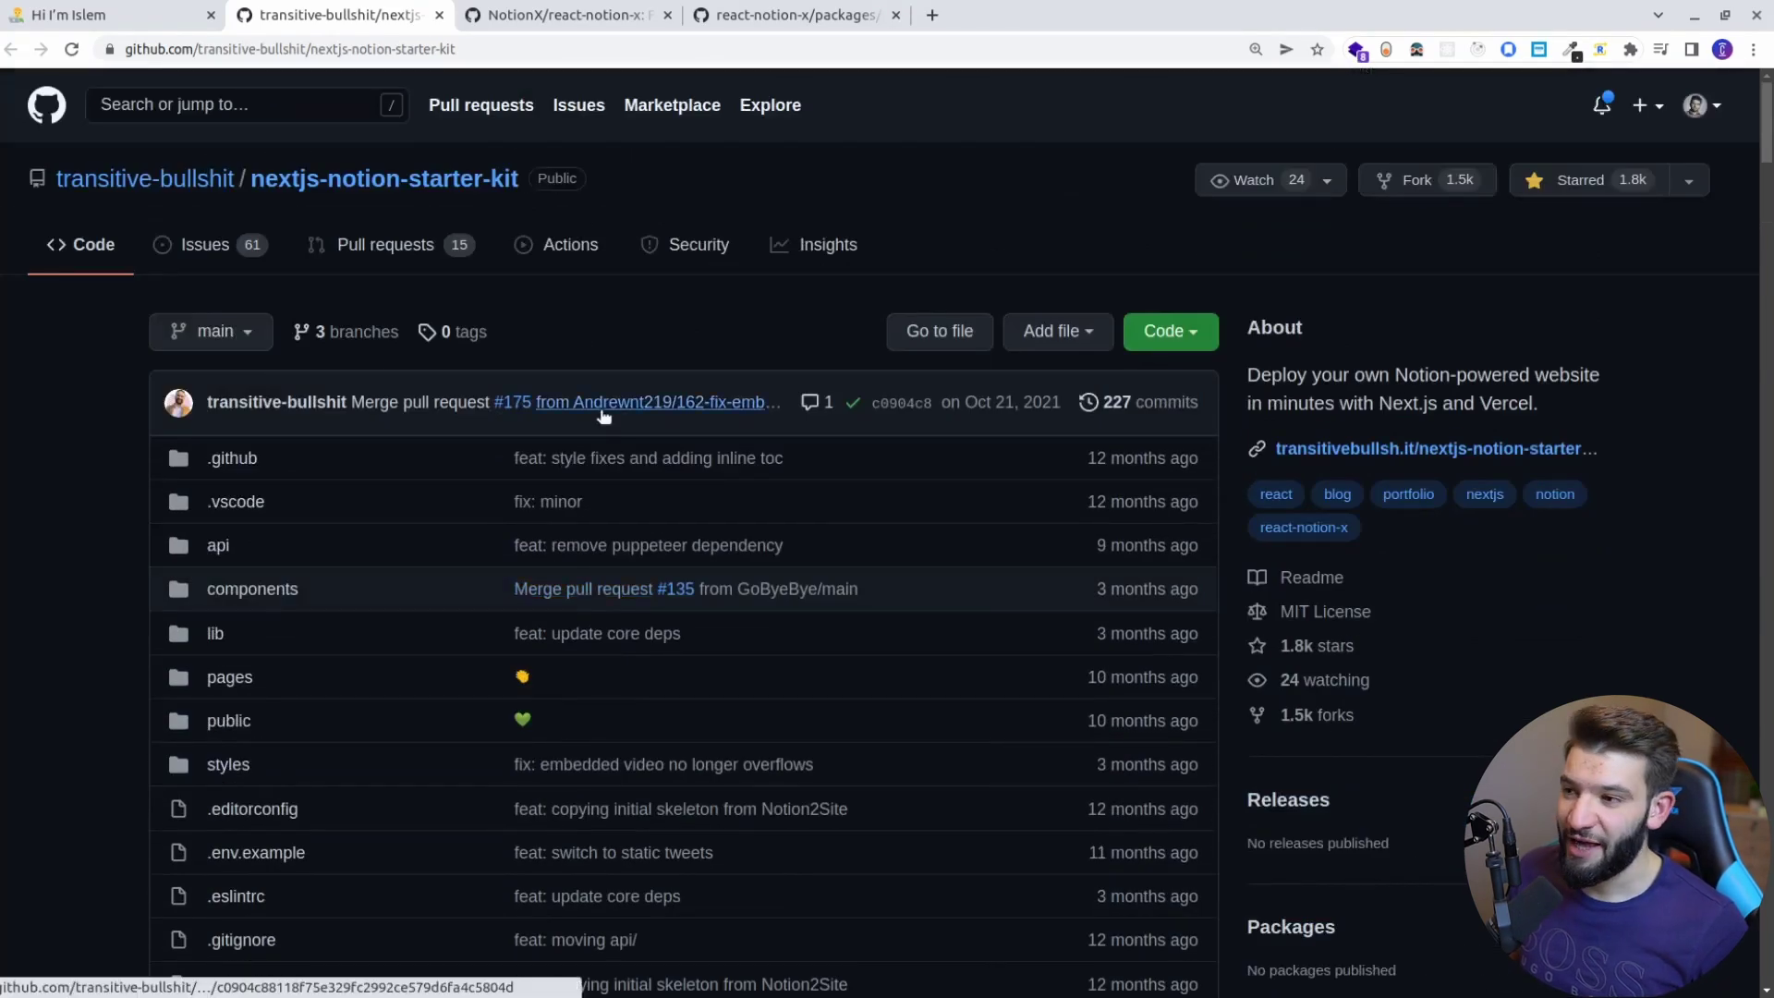
pyautogui.click(1196, 333)
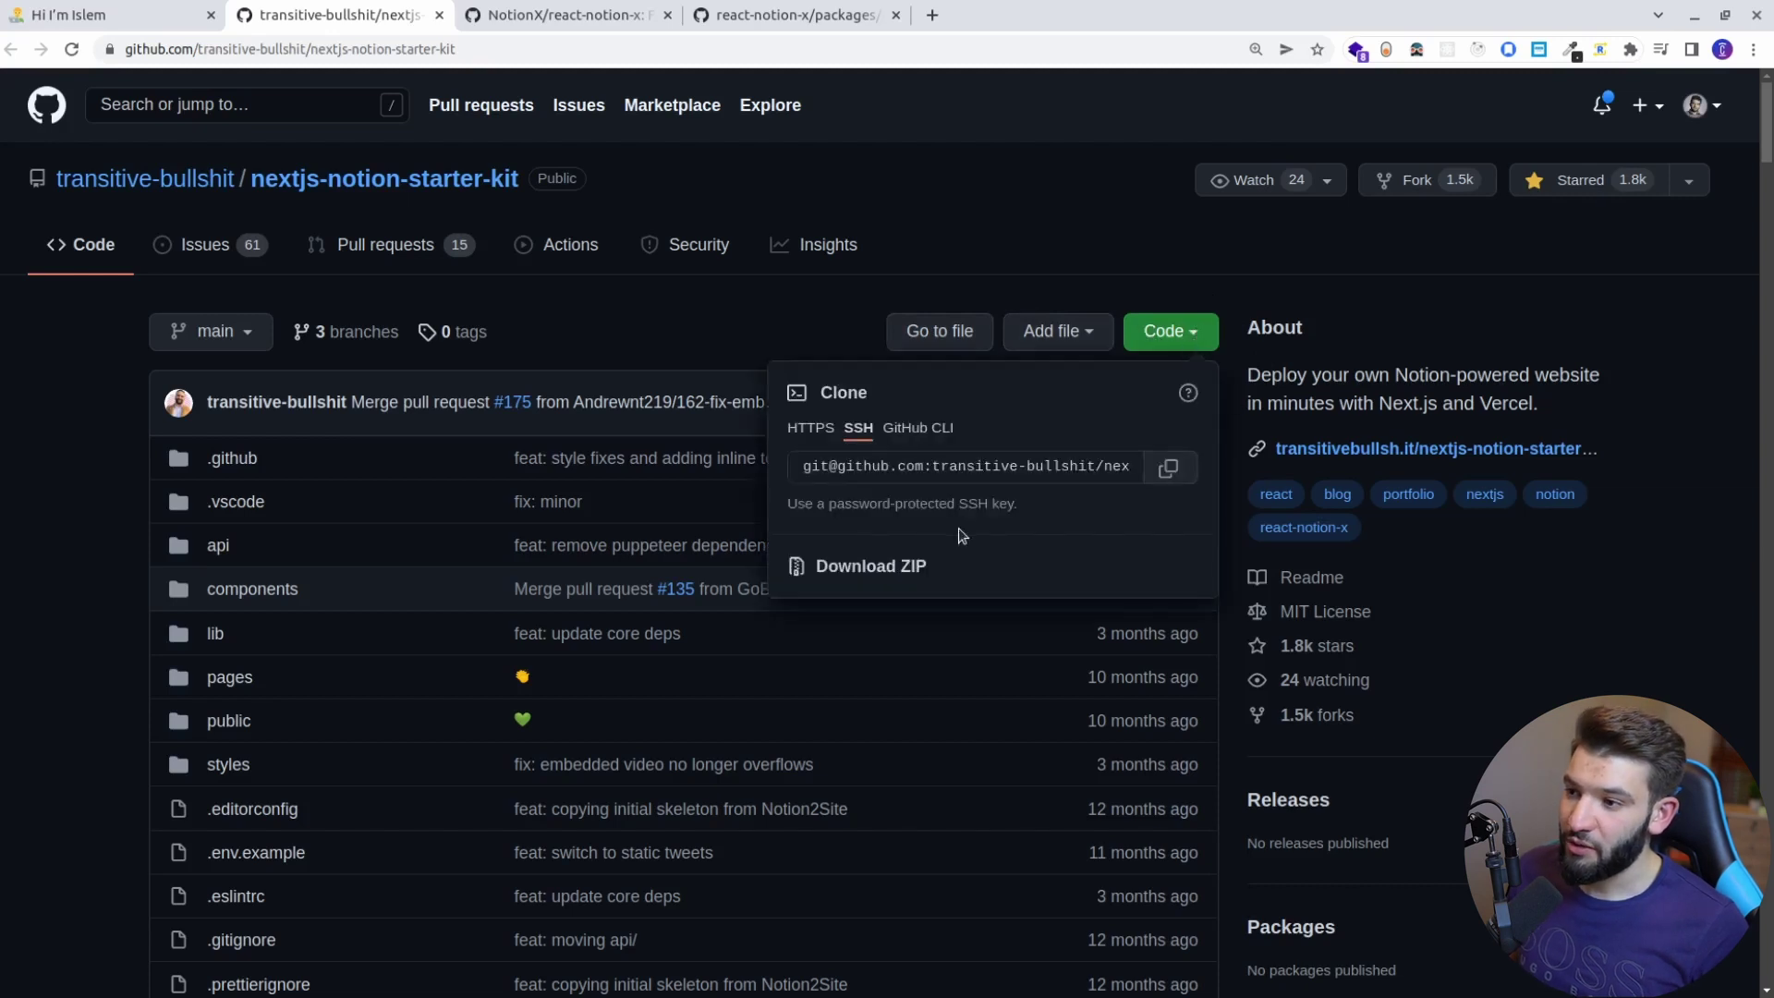
# Copy the SSH clone URL, clone into notion-portfolio, cd into it, and open it in VS Code.
pyautogui.click(1166, 469)
pyautogui.click(1014, 475)
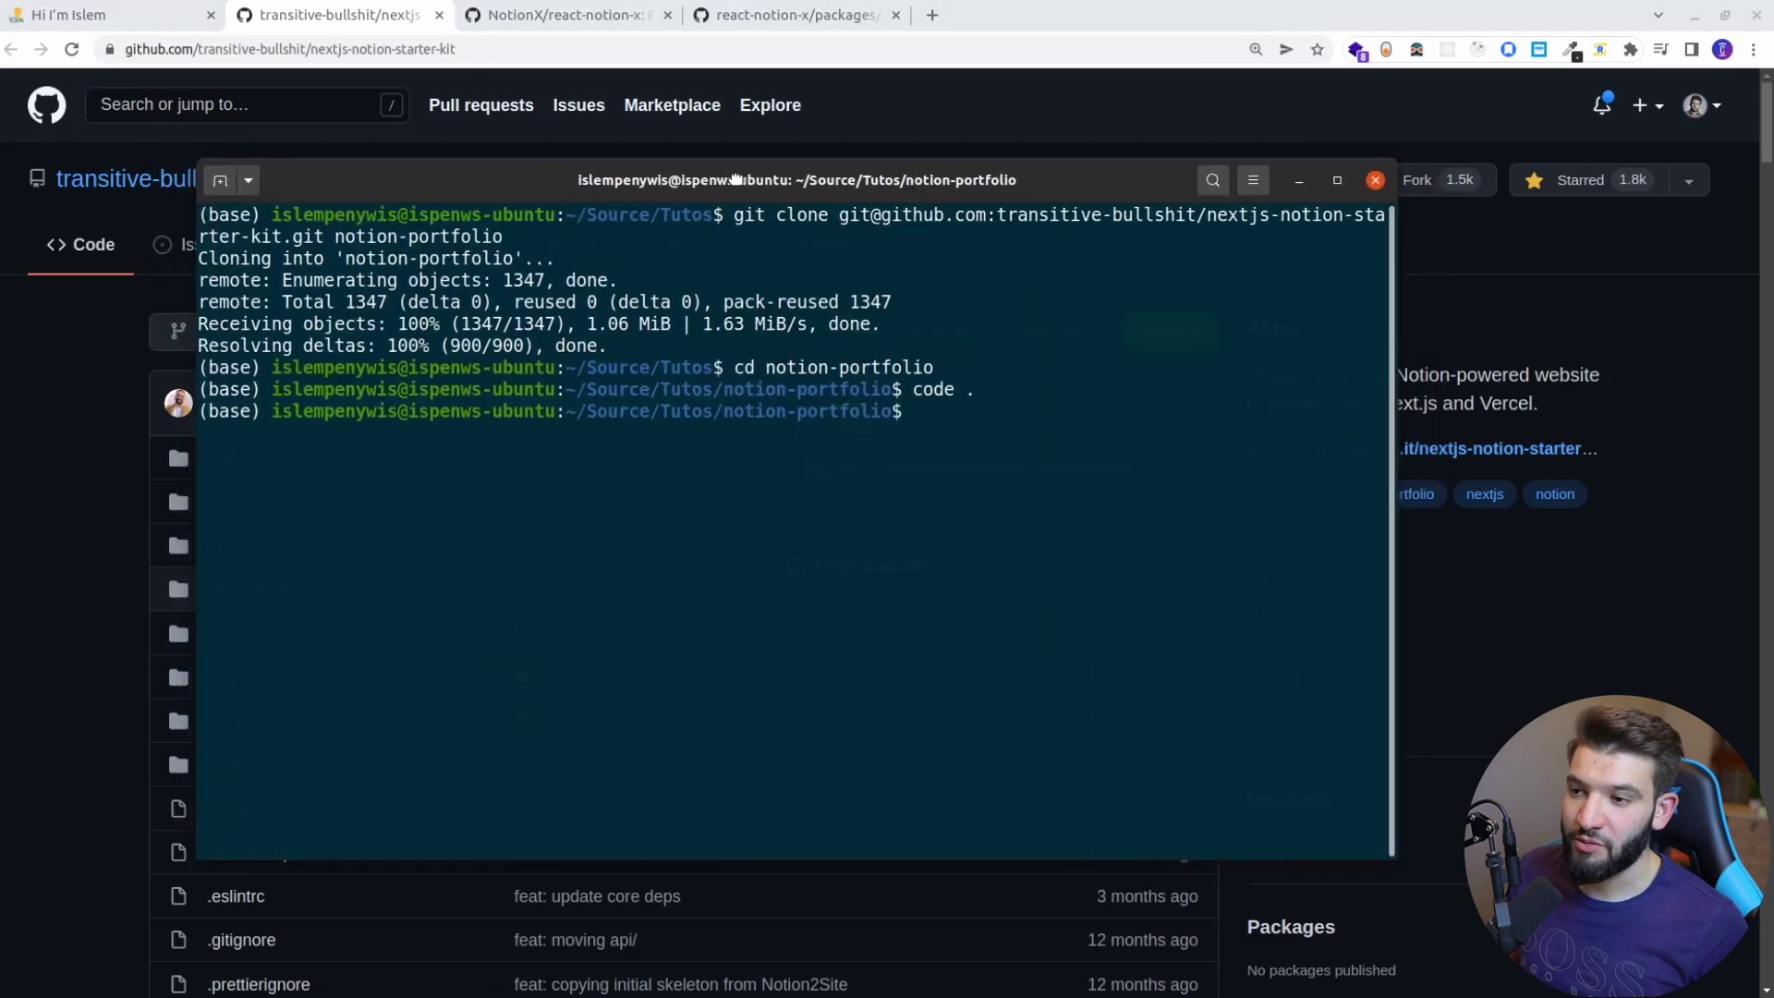
pyautogui.moveTo(736, 179); pyautogui.dragTo(737, 178)
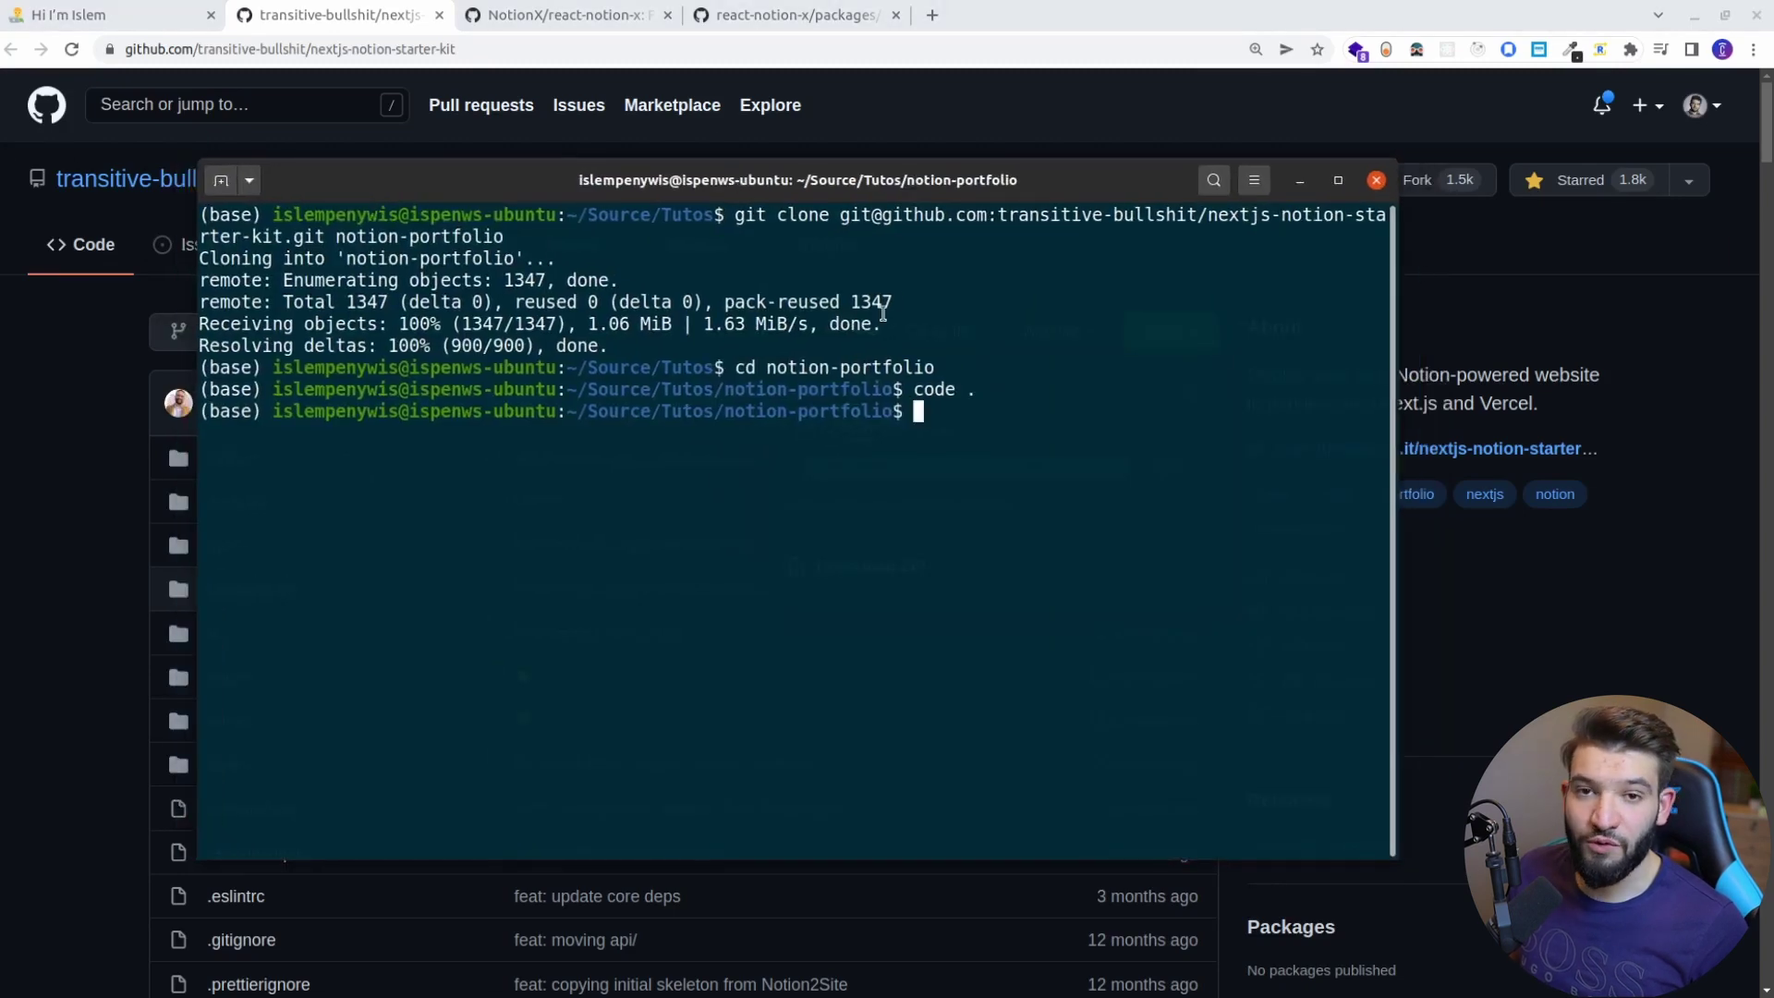
pyautogui.click(1213, 205)
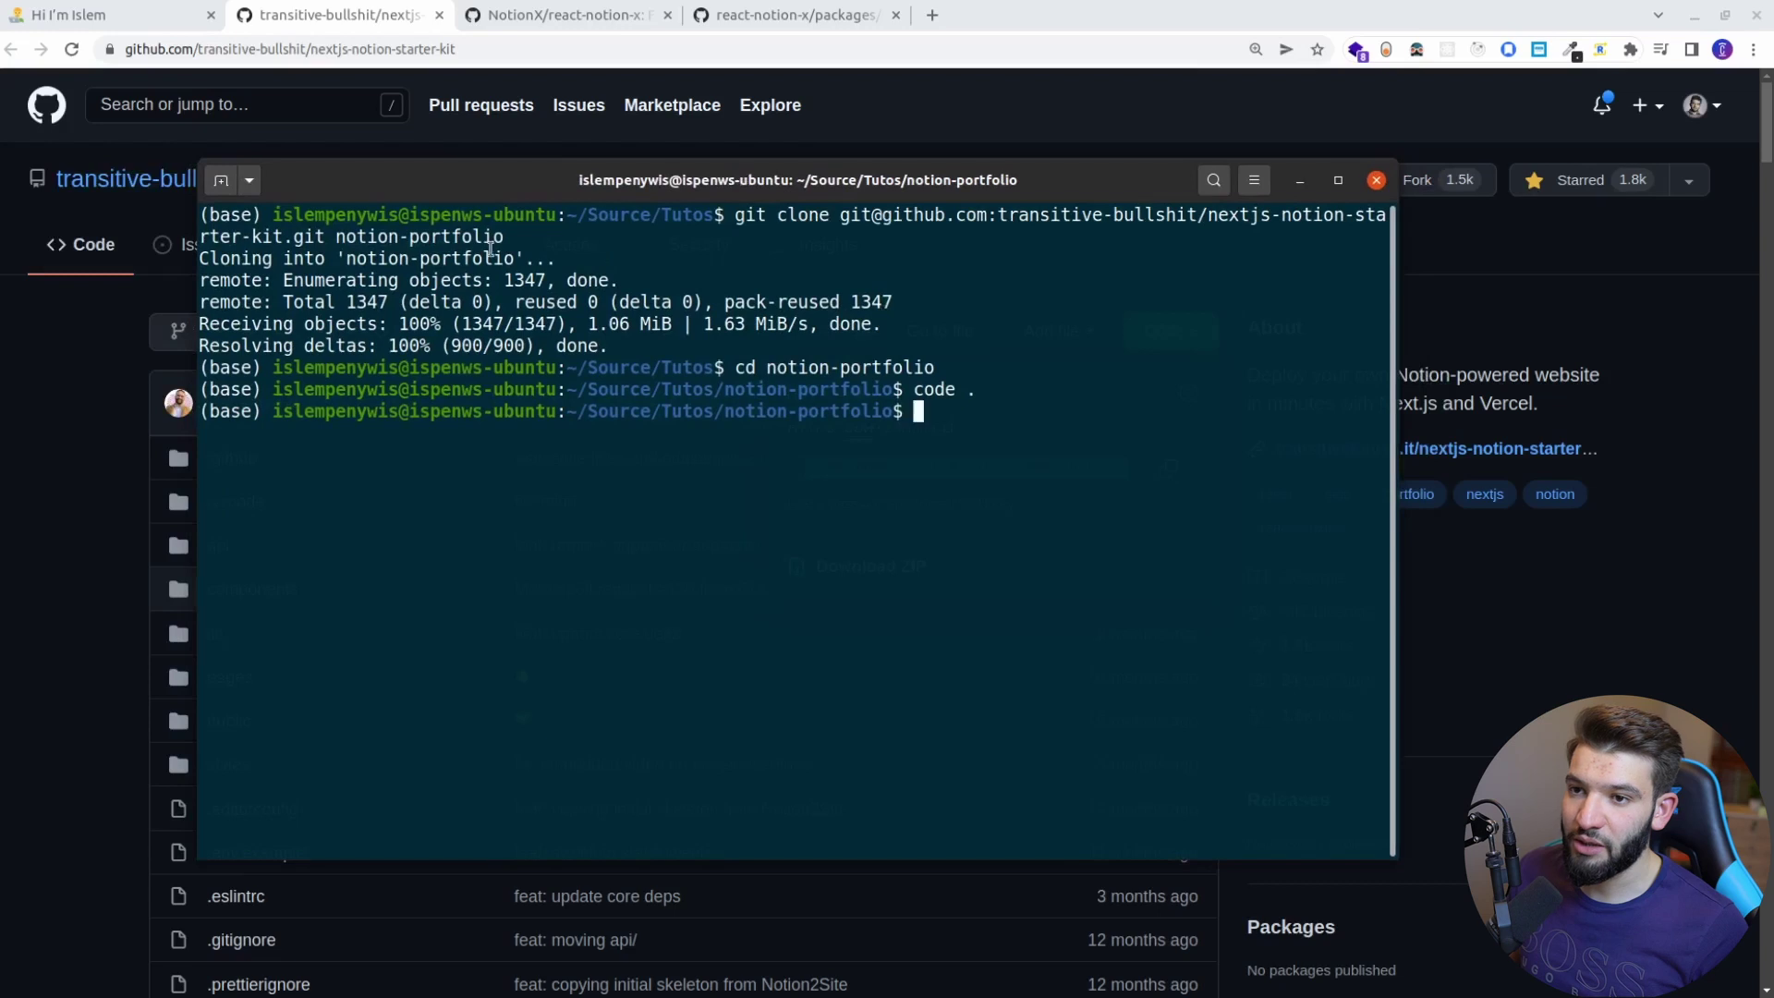
pyautogui.moveTo(336, 236); pyautogui.dragTo(500, 230)
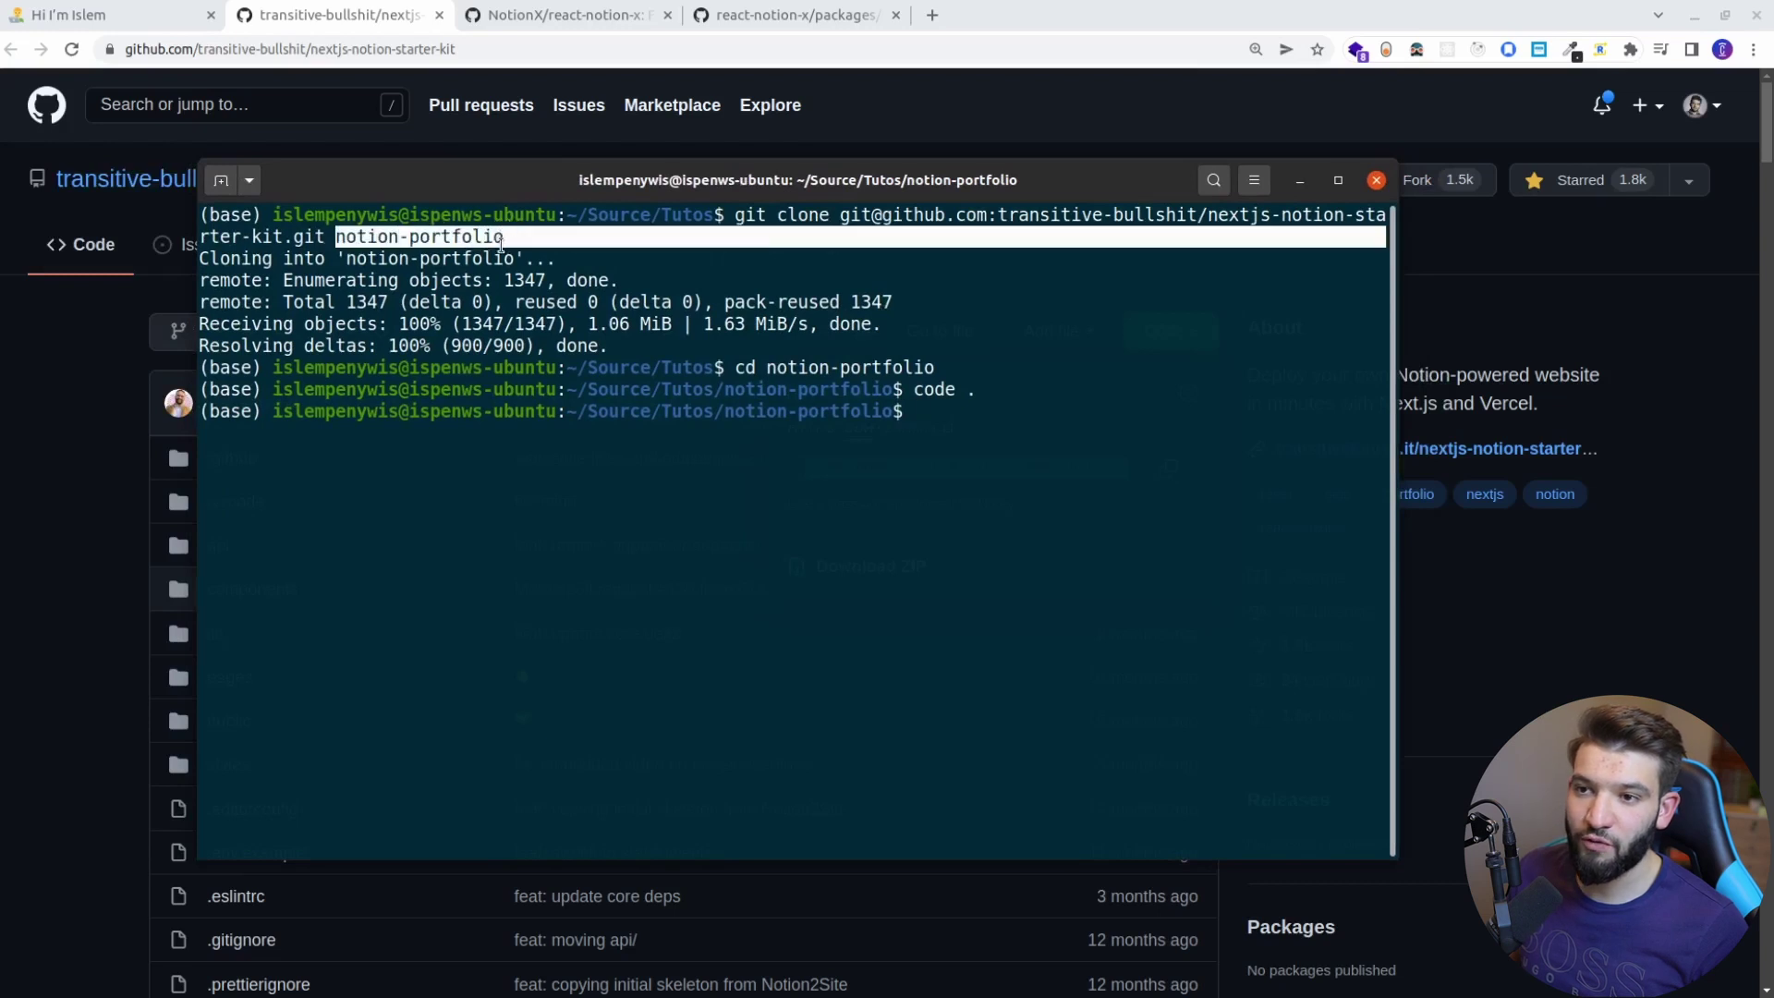
pyautogui.click(748, 264)
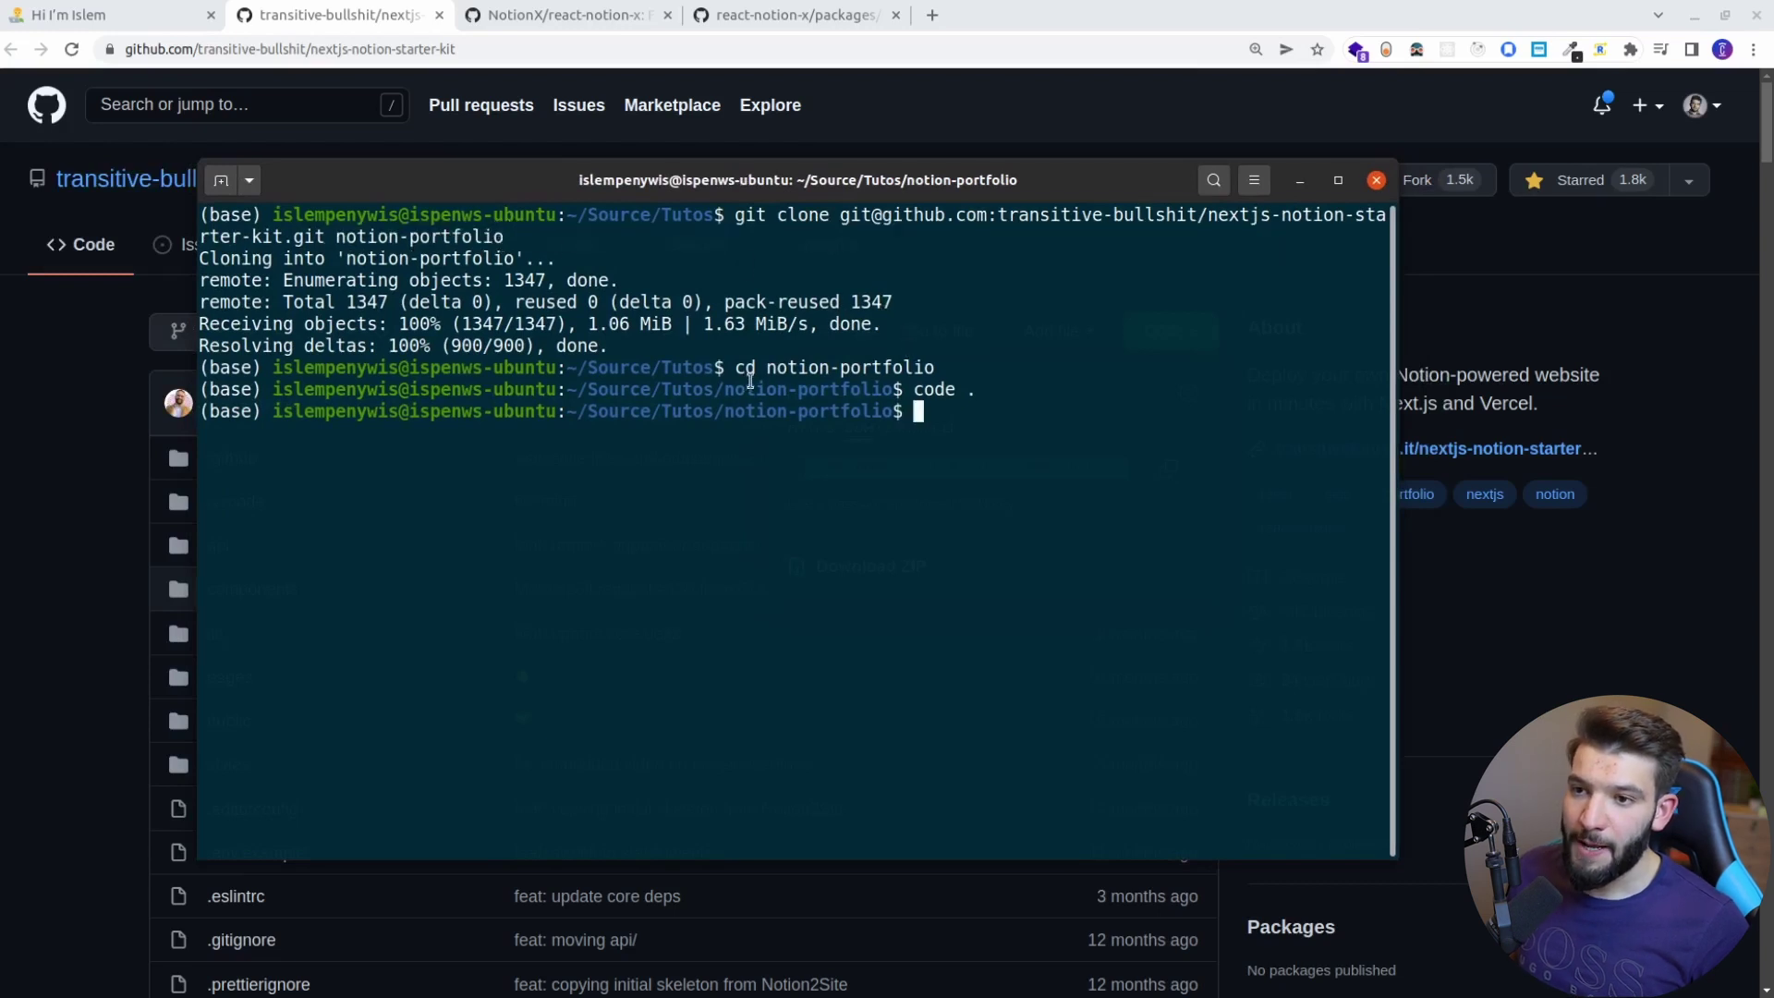
pyautogui.moveTo(737, 367); pyautogui.dragTo(907, 363)
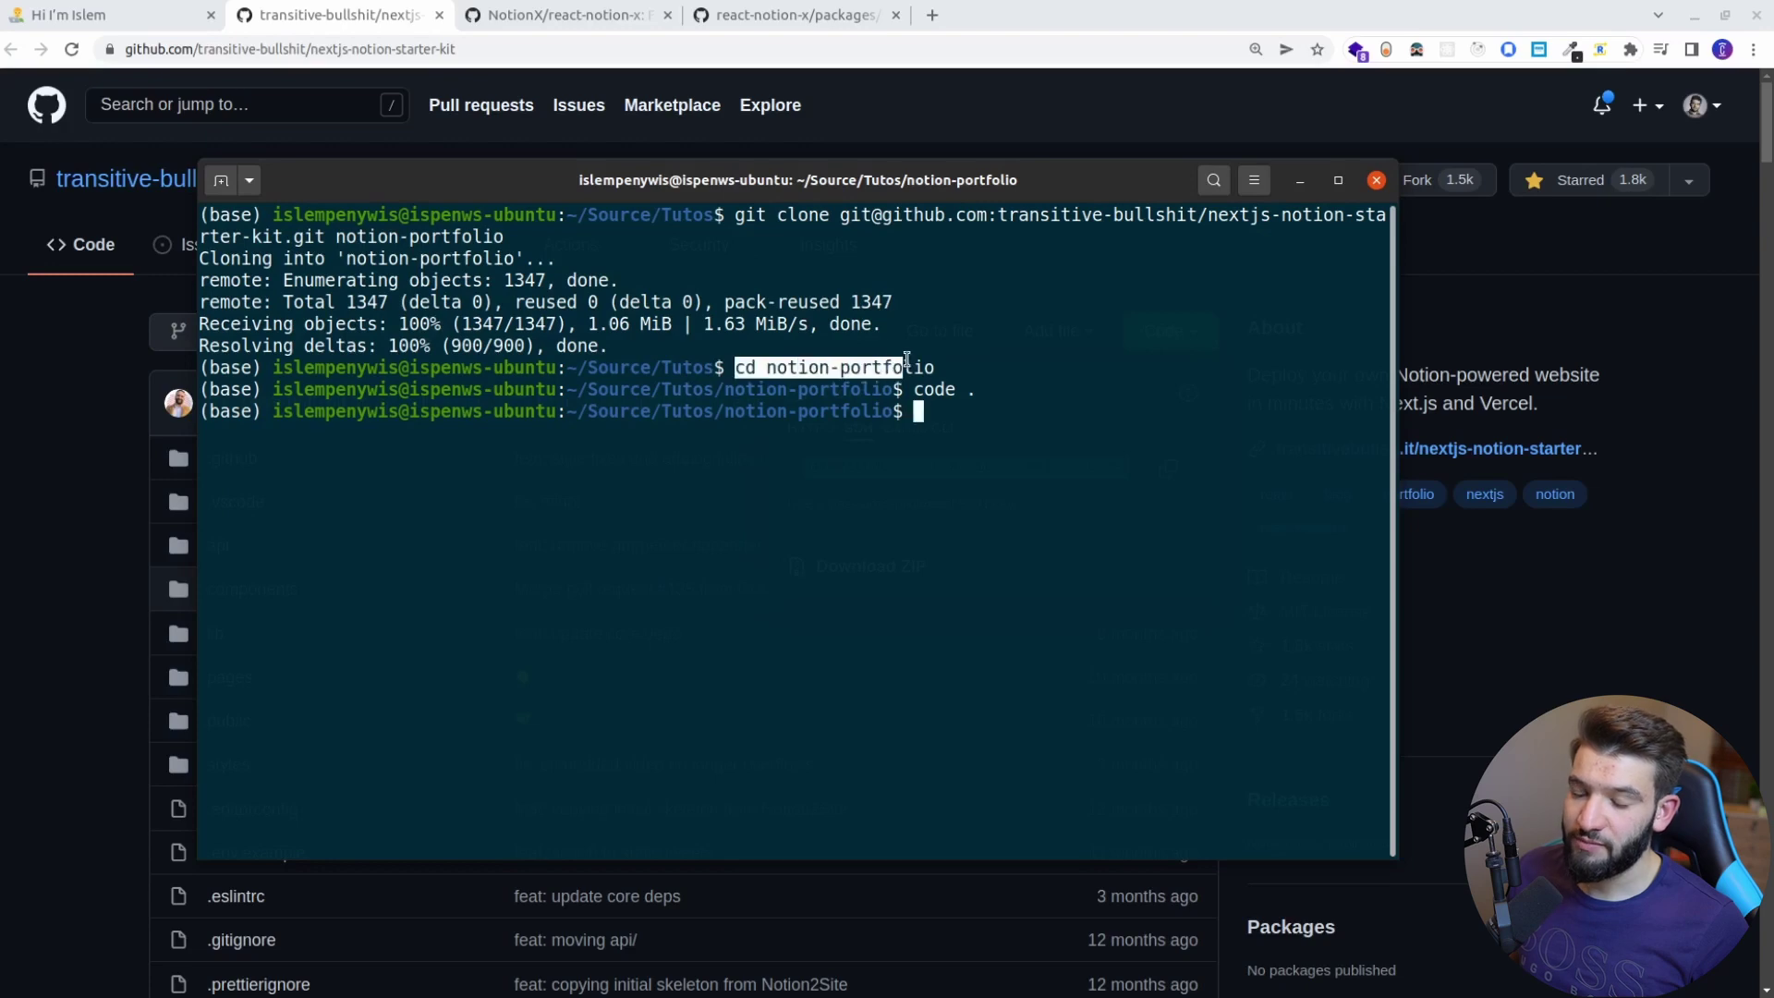
pyautogui.click(964, 398)
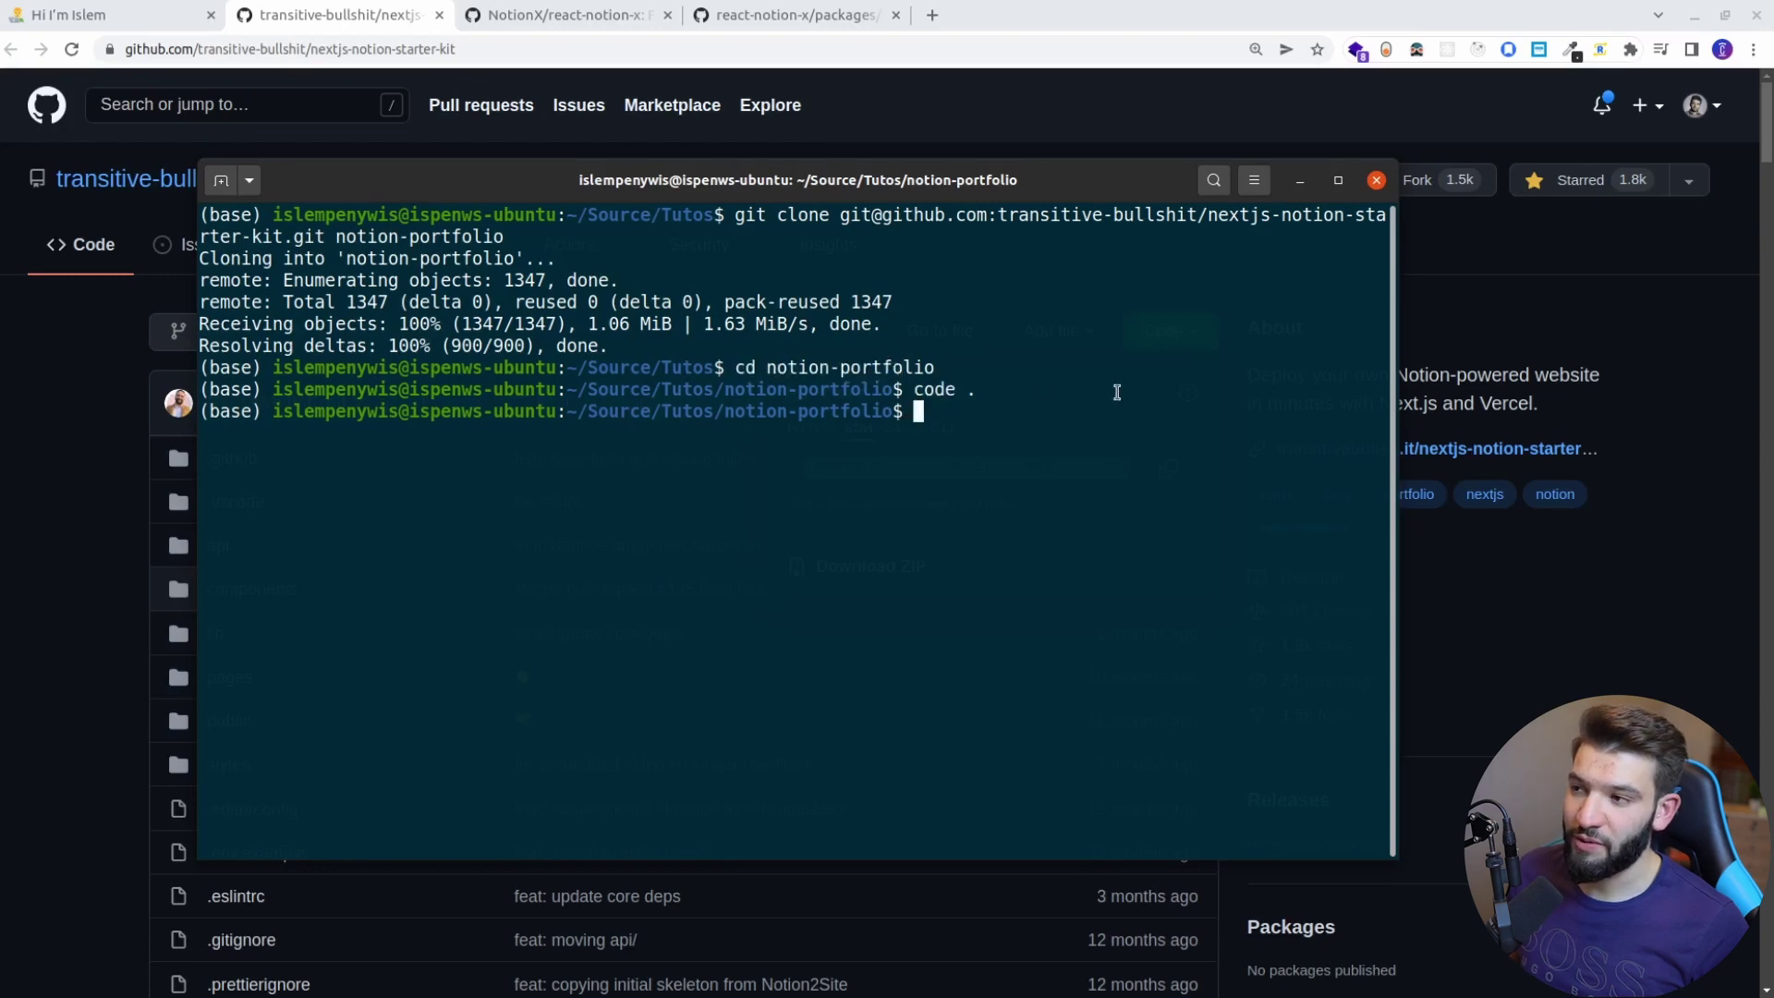
pyautogui.click(1300, 182)
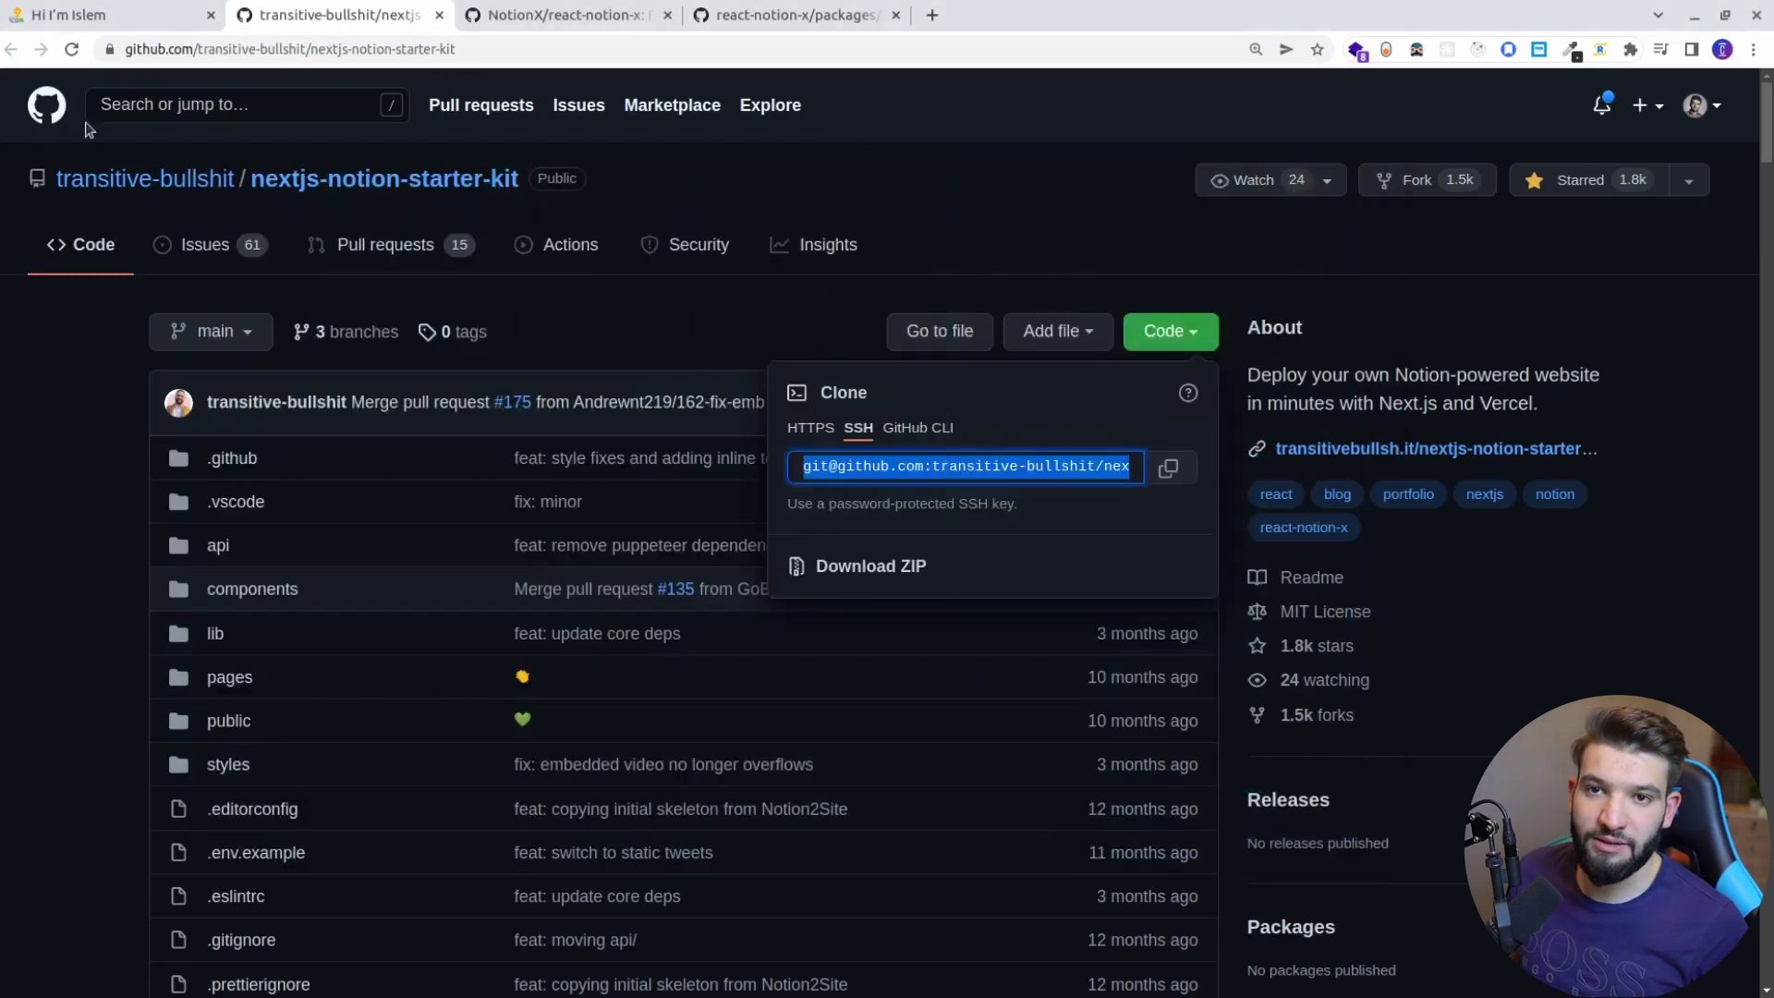
pyautogui.hotkey('alt', 'Tab')
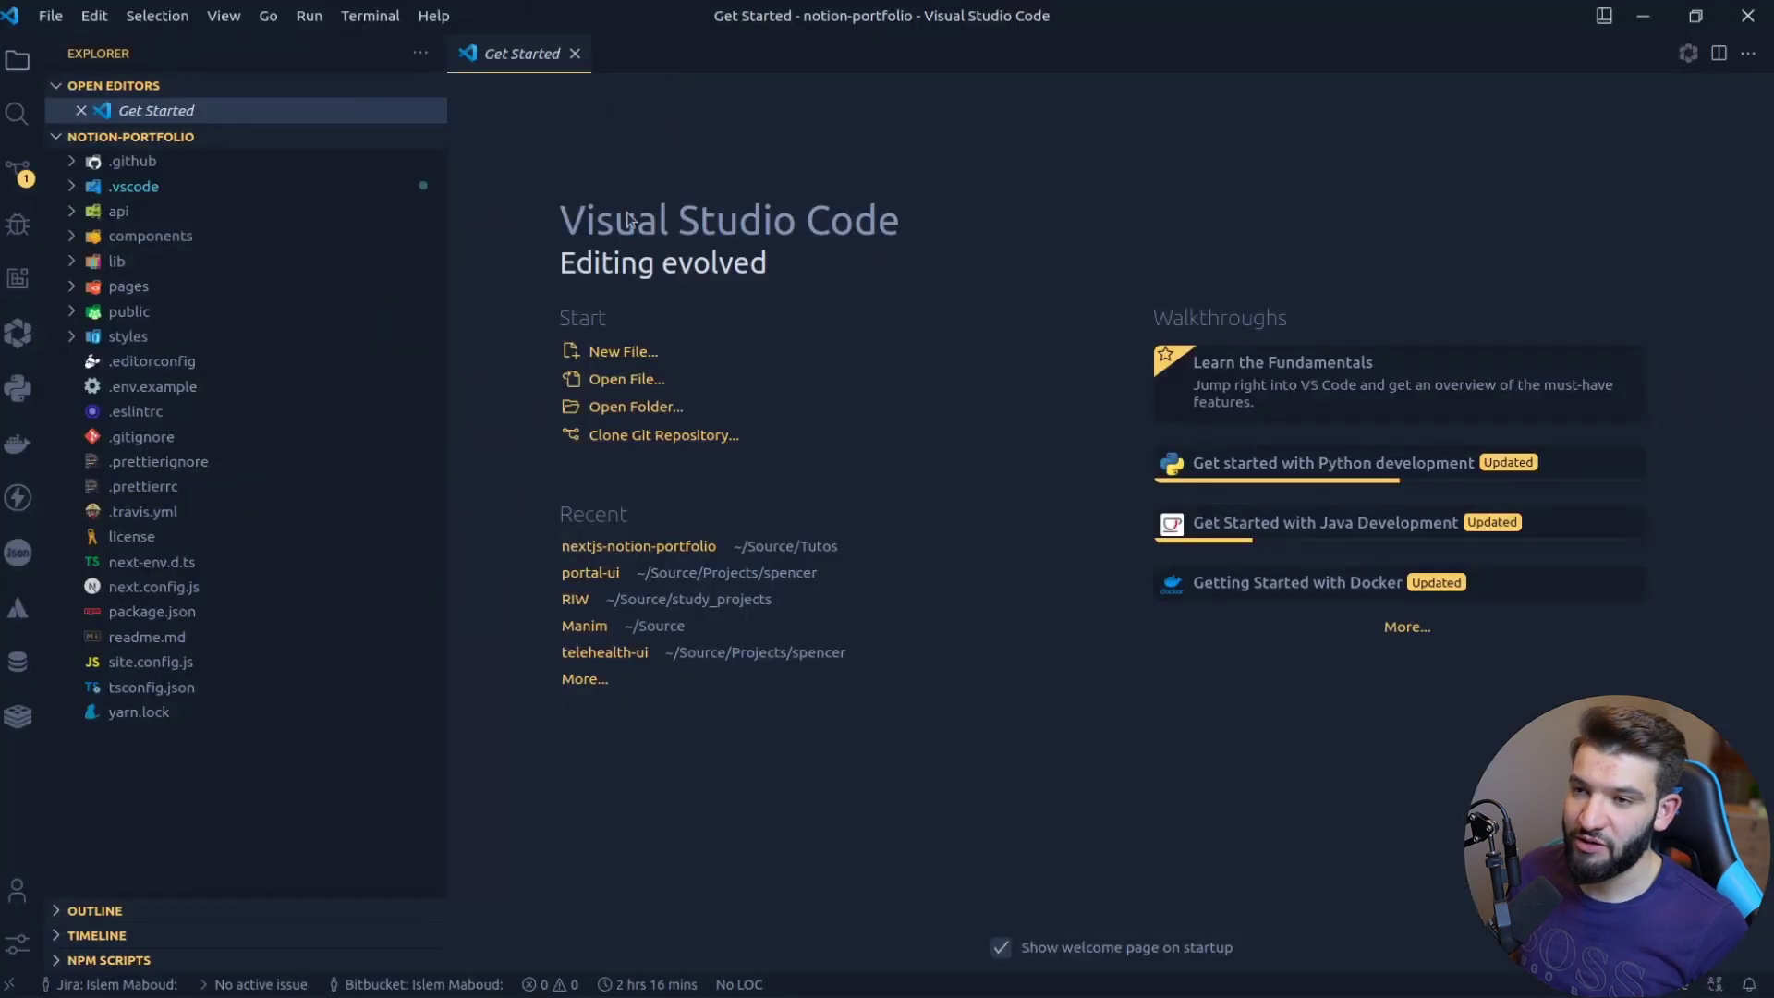